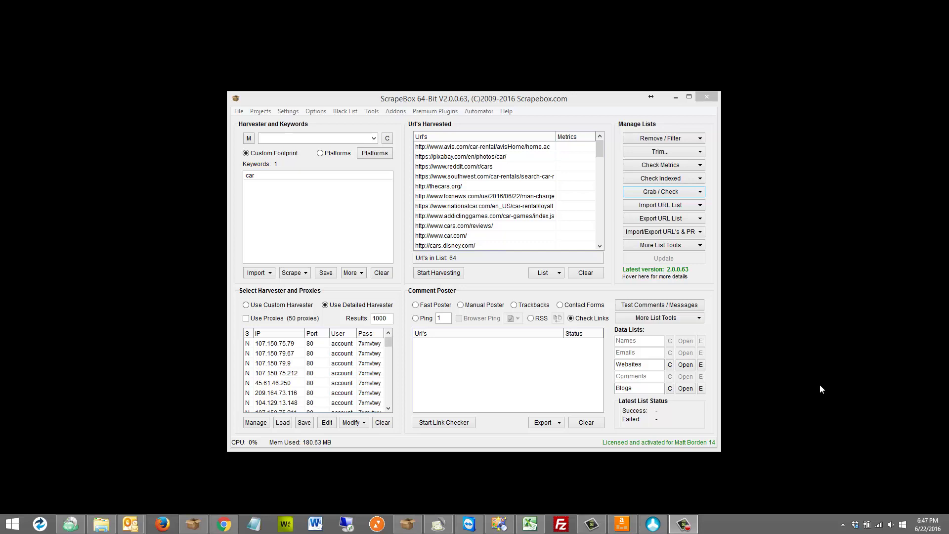
Inspect the tool for grabbing links by crawling a site, clear its site address and close it
left_click(675, 193)
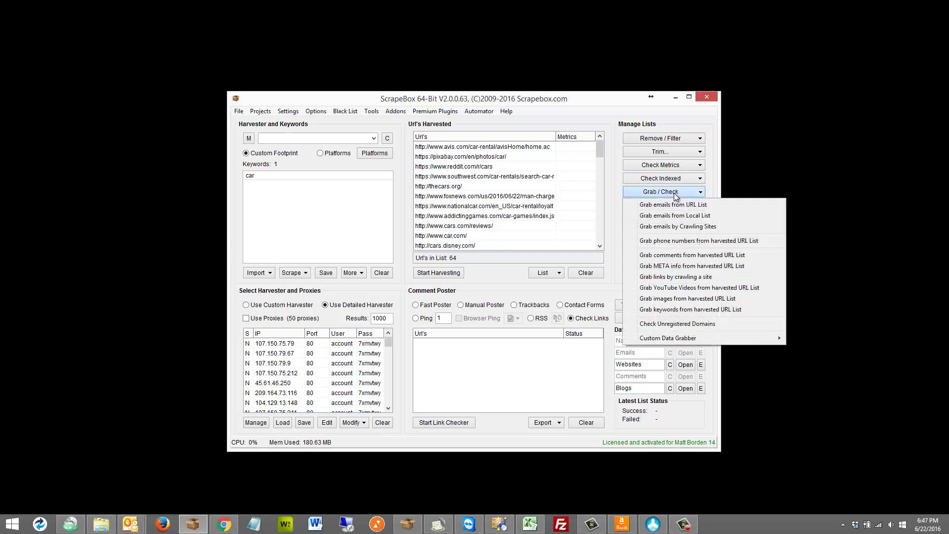
left_click(675, 278)
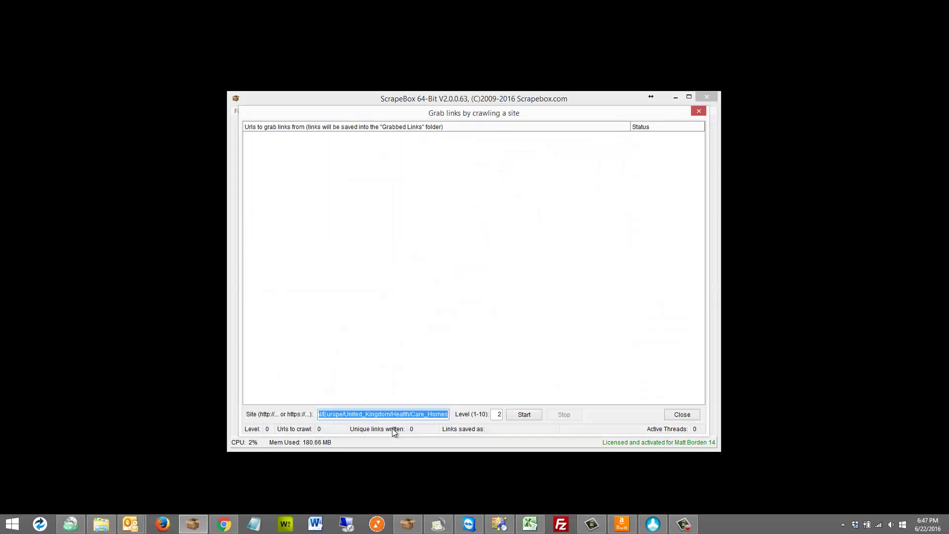
left_click(389, 414)
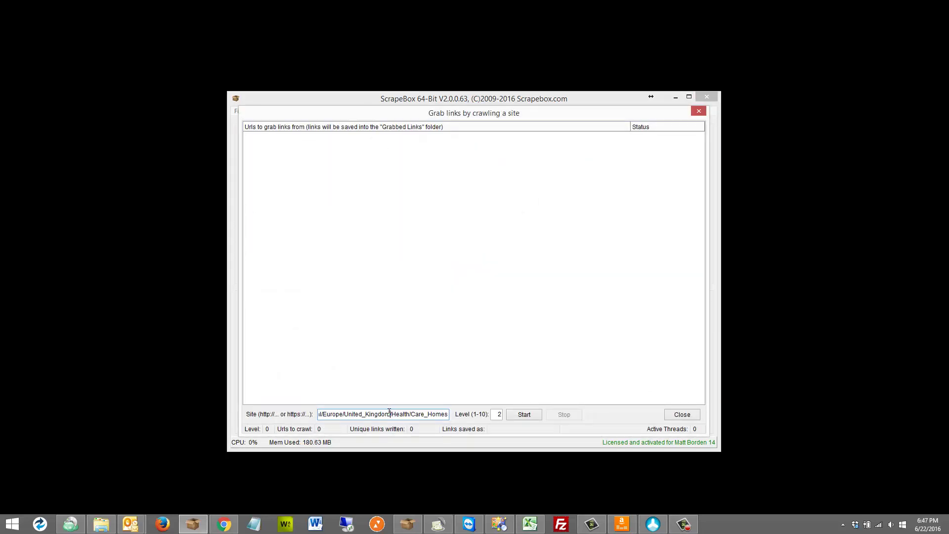
key("ctrl+a")
key("BackSpace")
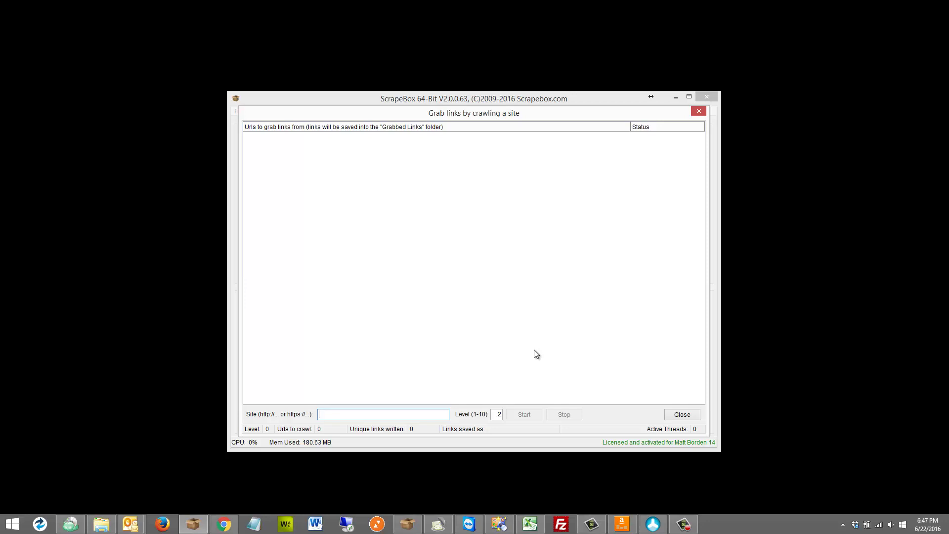
left_click(682, 414)
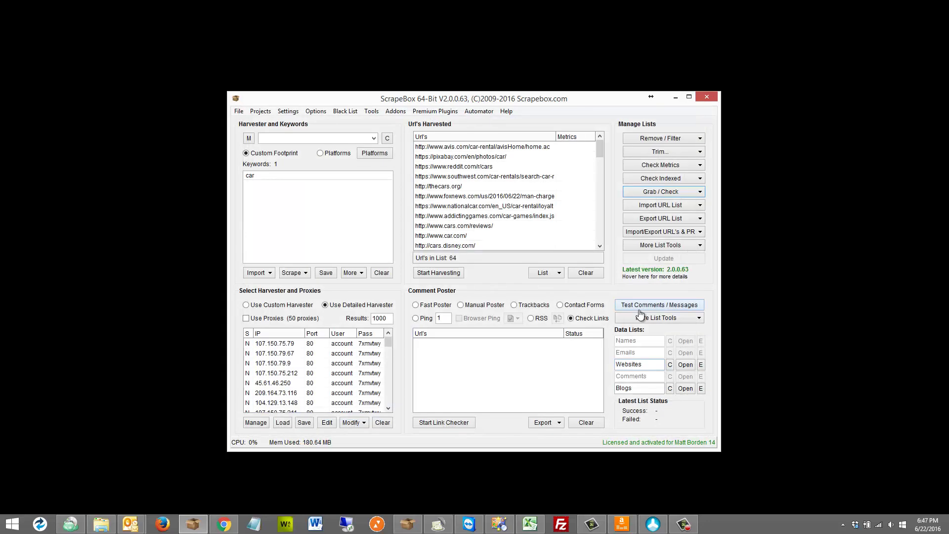
Read the description of the ScrapeBox Link Extractor in the list of available addons and close the list
left_click(395, 113)
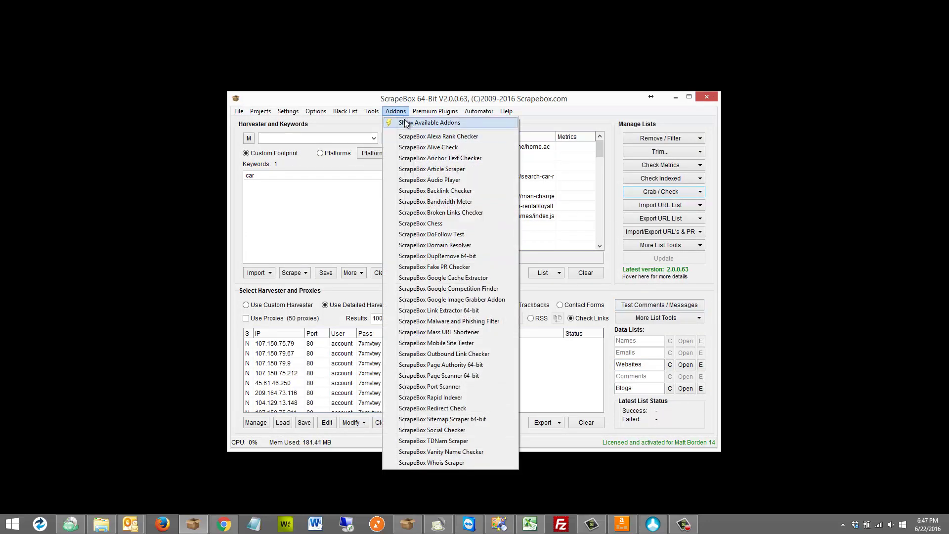
left_click(405, 123)
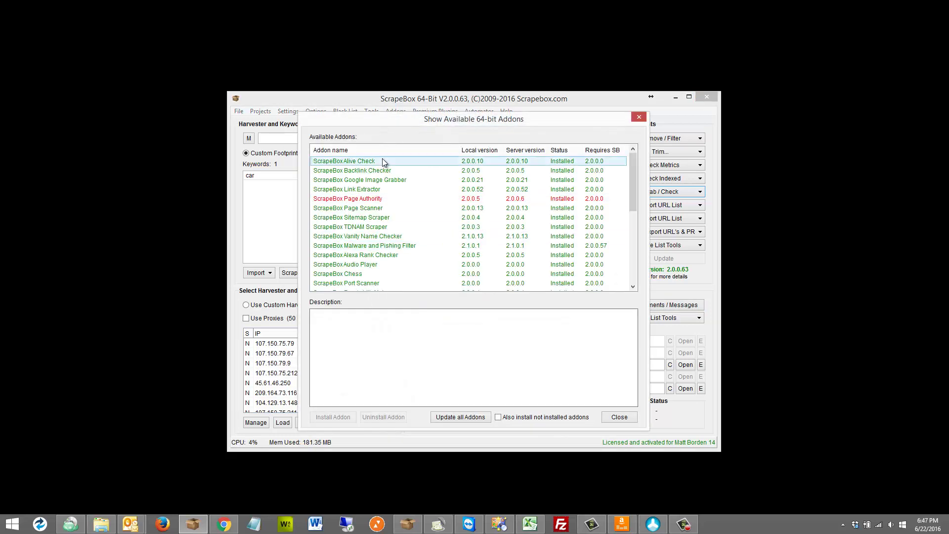
left_click(381, 190)
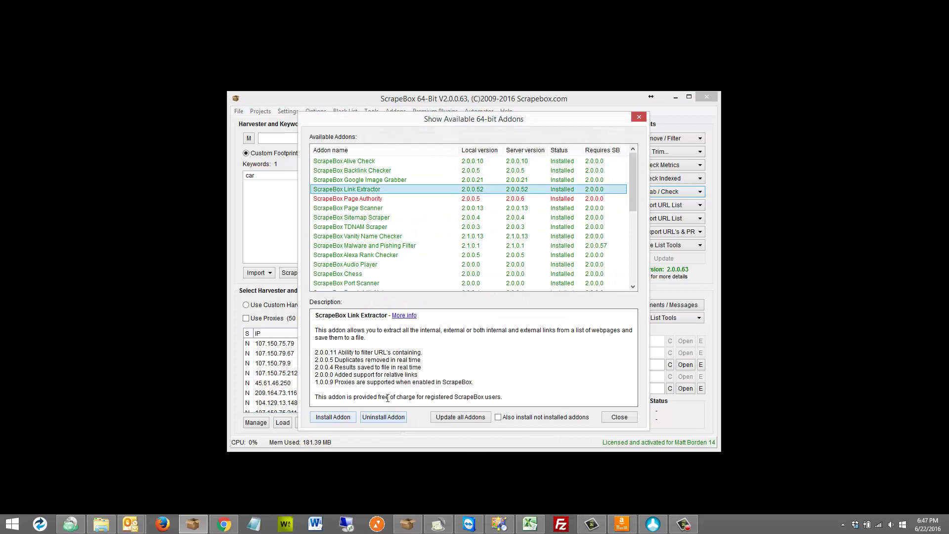
left_click(618, 417)
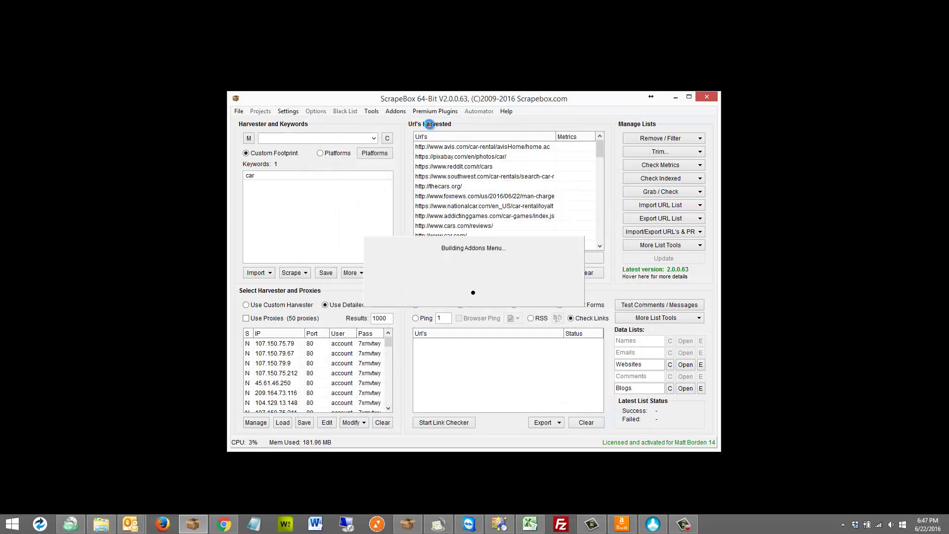
Launch the ScrapeBox Link Extractor 64-bit addon and set it to extract internal links only
left_click(396, 111)
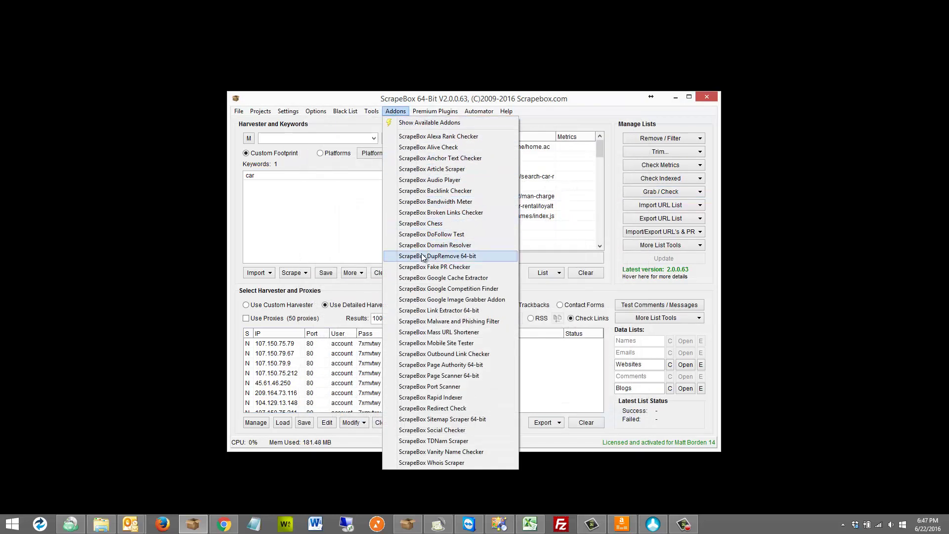
left_click(430, 312)
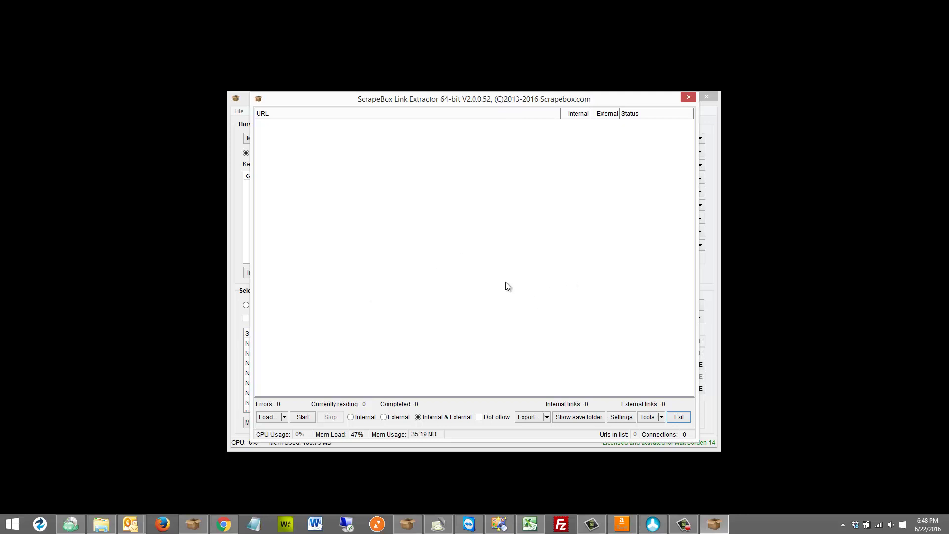
left_click(286, 417)
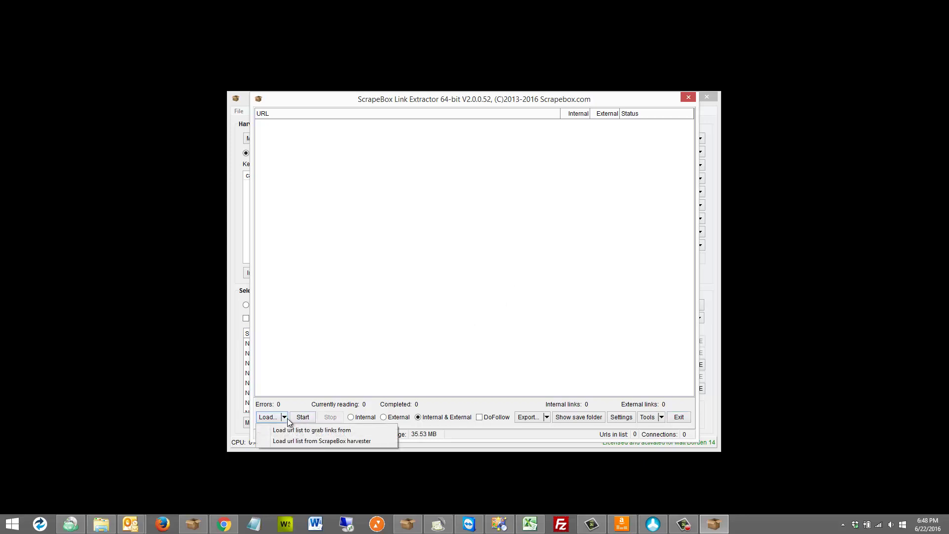
left_click(352, 410)
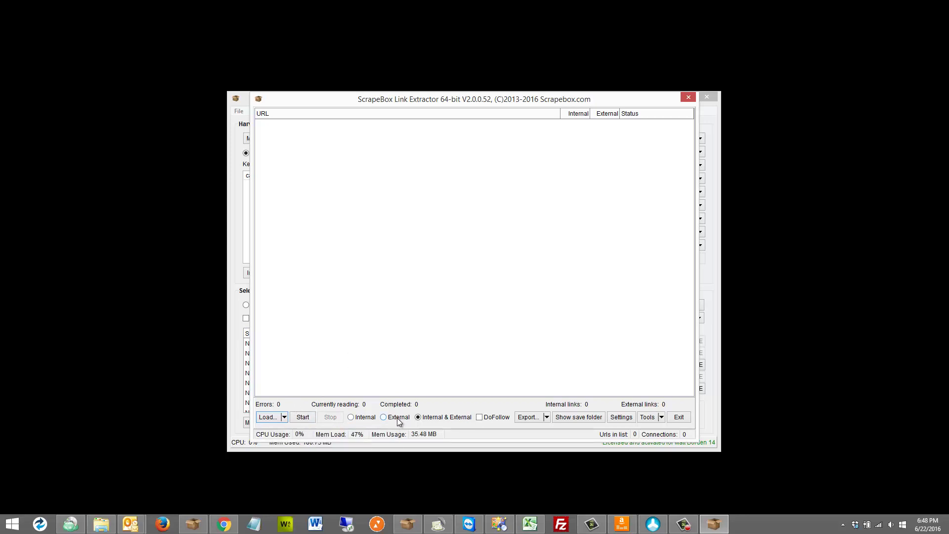
left_click(363, 418)
Review the Link Extractor's export, settings and randomizing options, setting the minimum active connections before aborting to 0
left_click(547, 417)
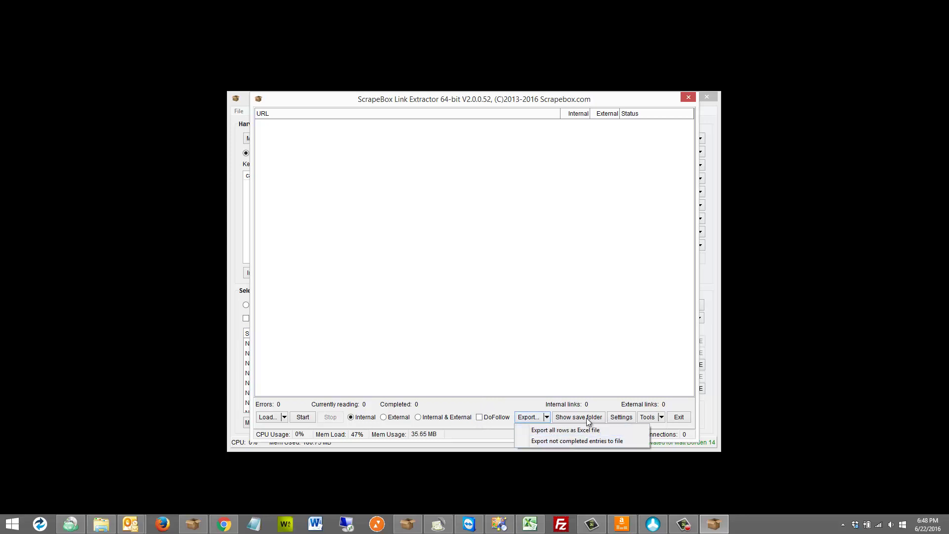
left_click(617, 417)
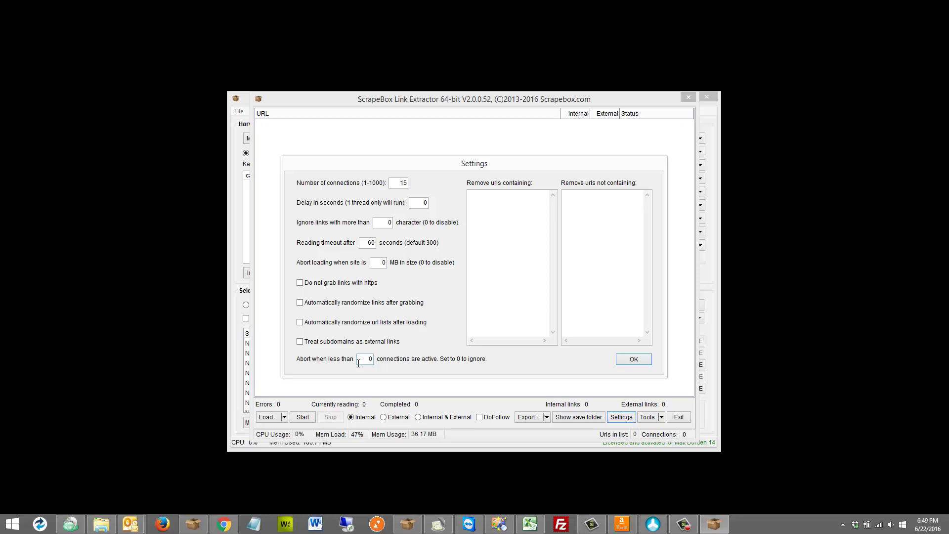
left_click_drag(360, 359, 372, 359)
type("0")
left_click(632, 360)
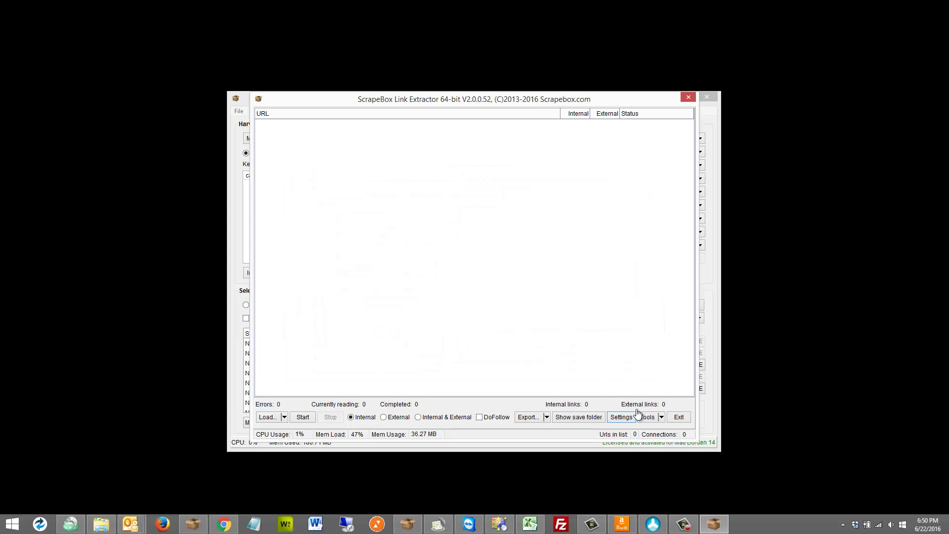
left_click(662, 417)
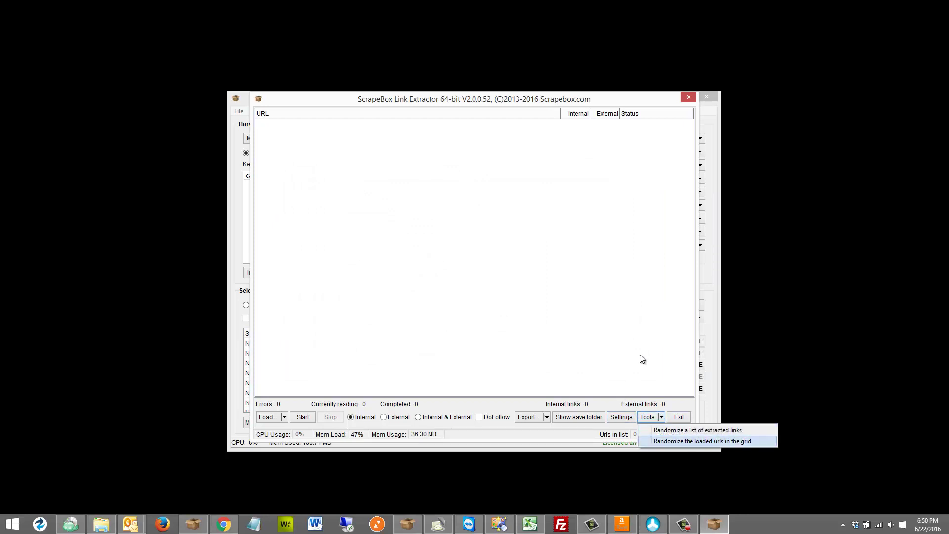
left_click(613, 325)
Load the URL list from the ScrapeBox harvester and run the internal link extraction, dismissing the completion notice
left_click(285, 417)
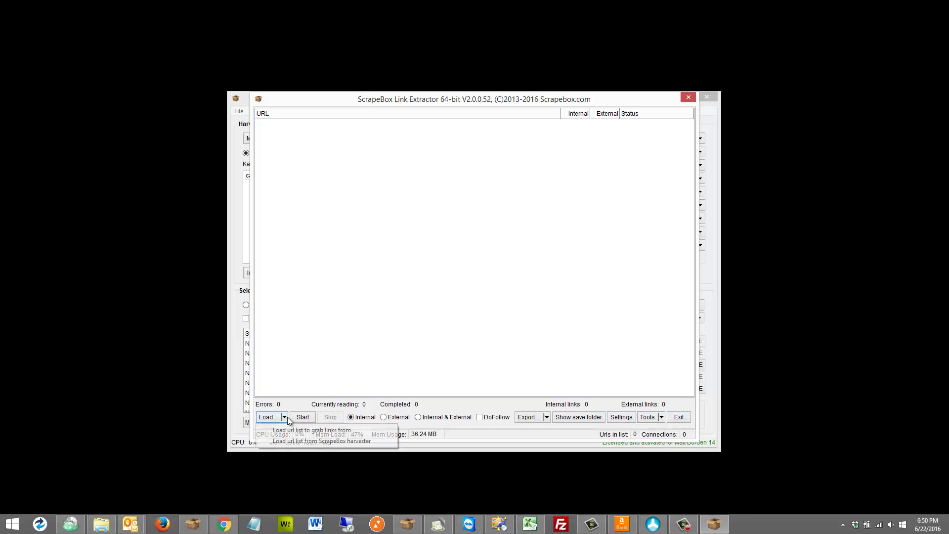
left_click(290, 440)
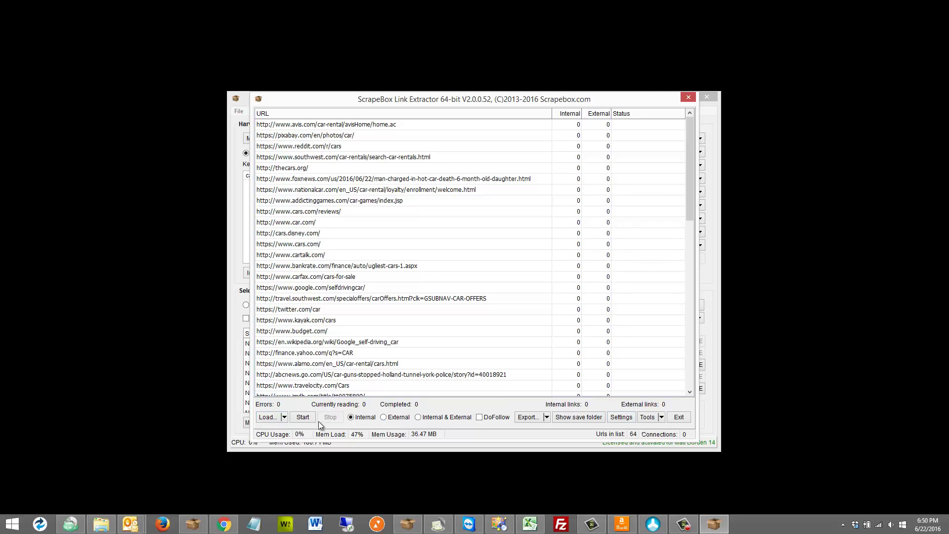
left_click(305, 420)
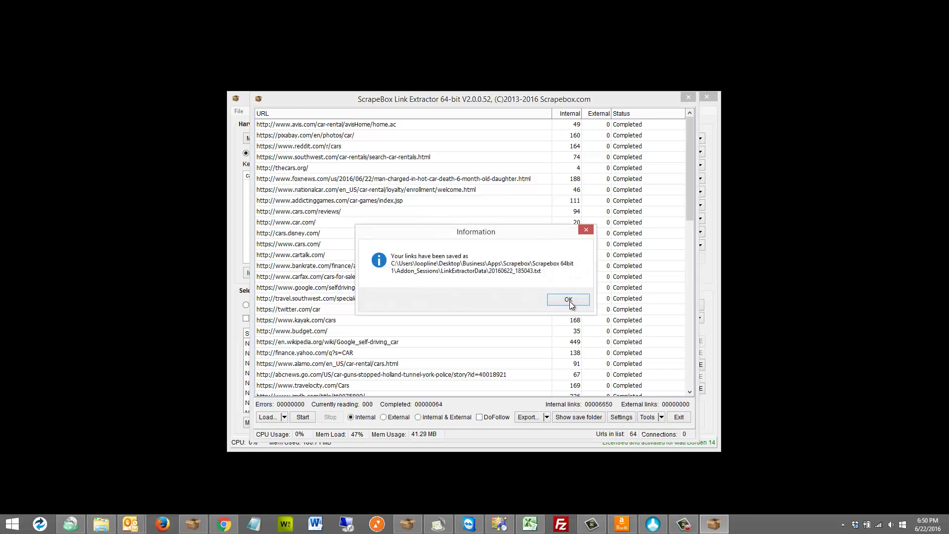
left_click(568, 300)
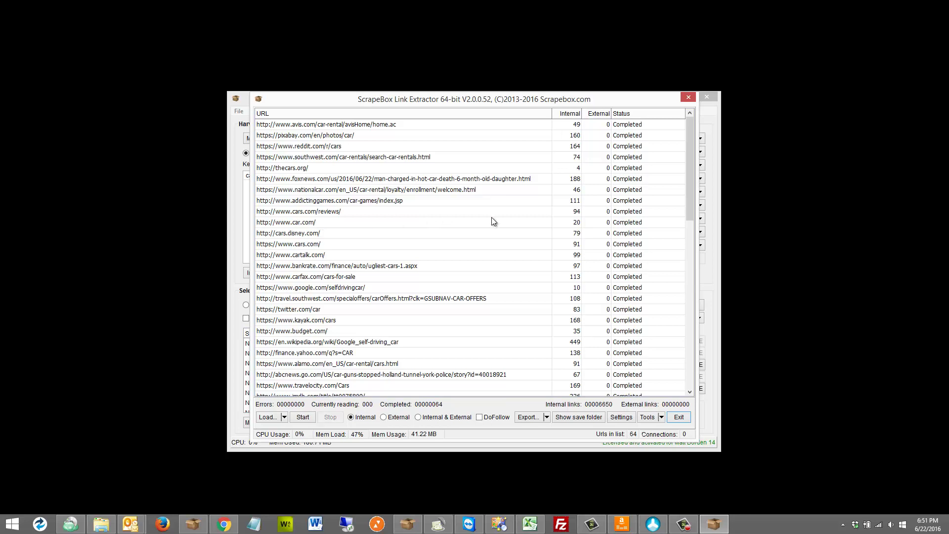
Open the newest results file, 20160622_185043, from the save folder and look through its extracted links
left_click(575, 420)
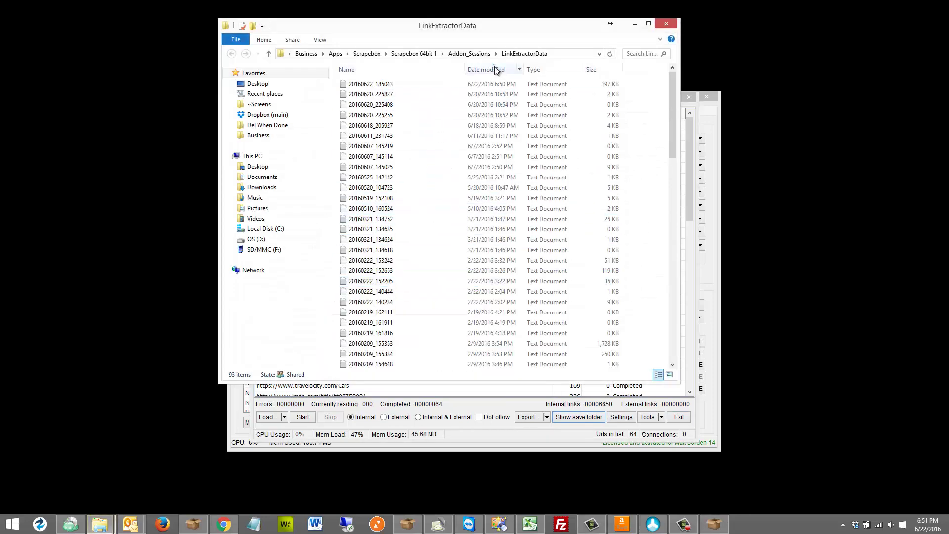
double_click(385, 84)
left_click(380, 200)
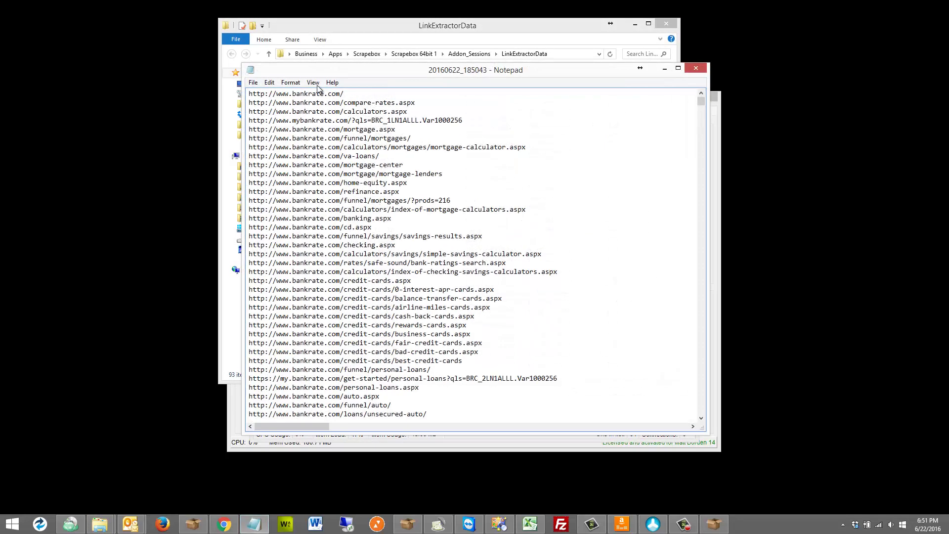
scroll(477, 191, "down", 15)
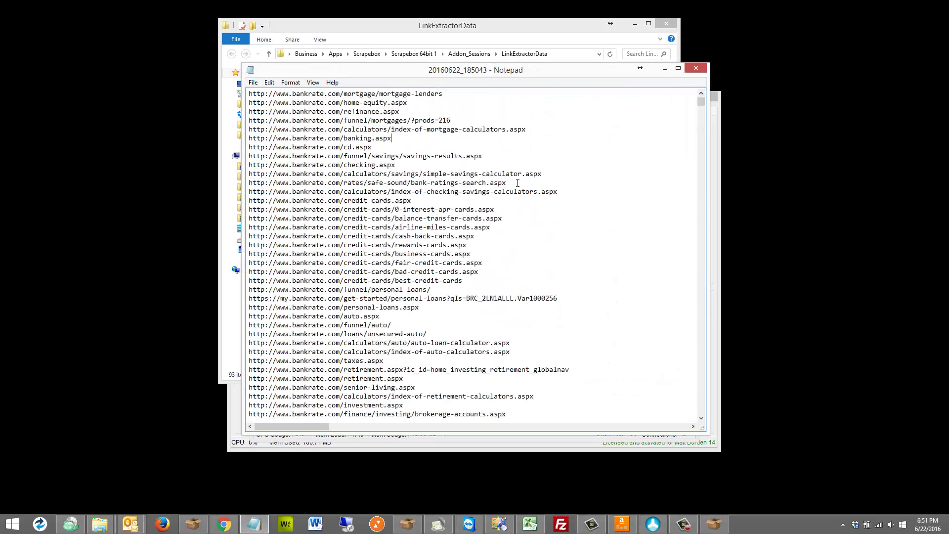
scroll(475, 182, "down", 10)
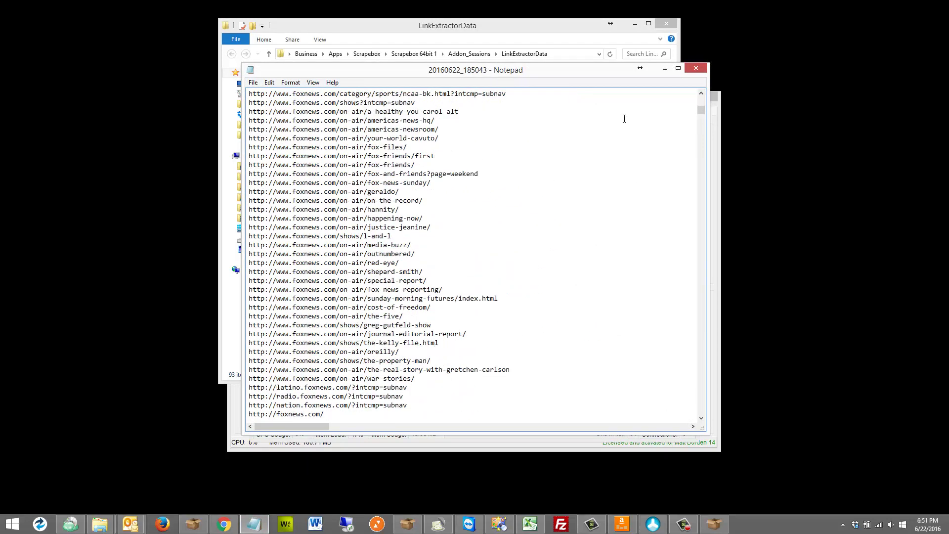
scroll(466, 211, "down", 20)
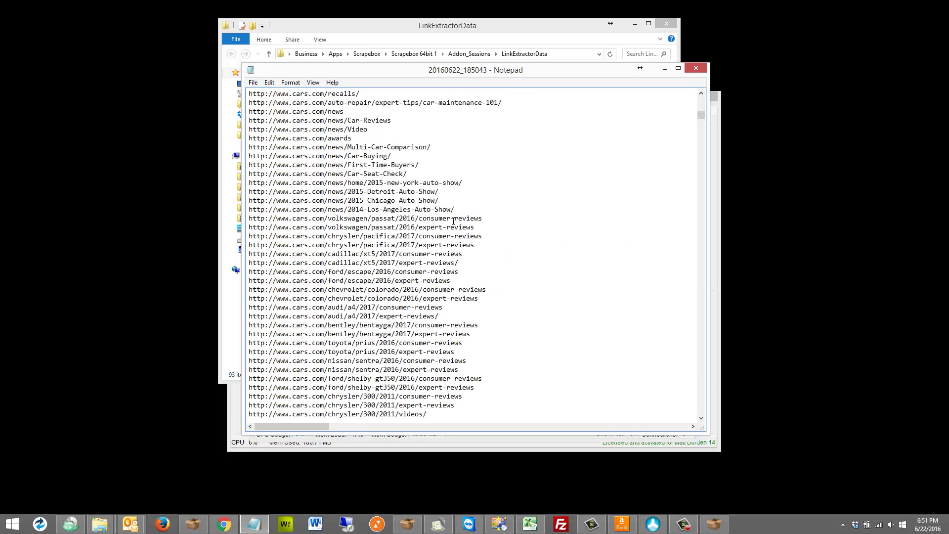
scroll(315, 201, "down", 20)
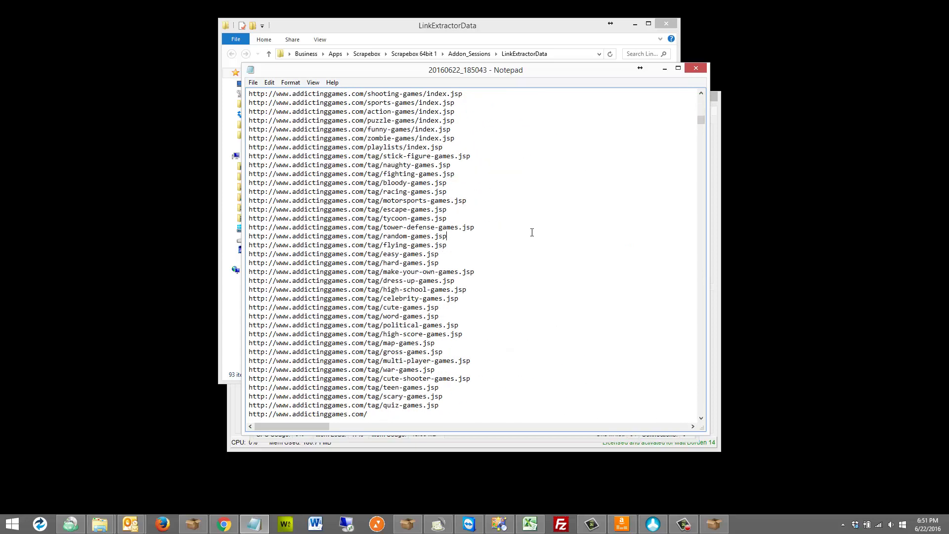
Copy all extracted links from the text file and replace the main window's harvested URL list with them
key("ctrl+a")
left_click(696, 69)
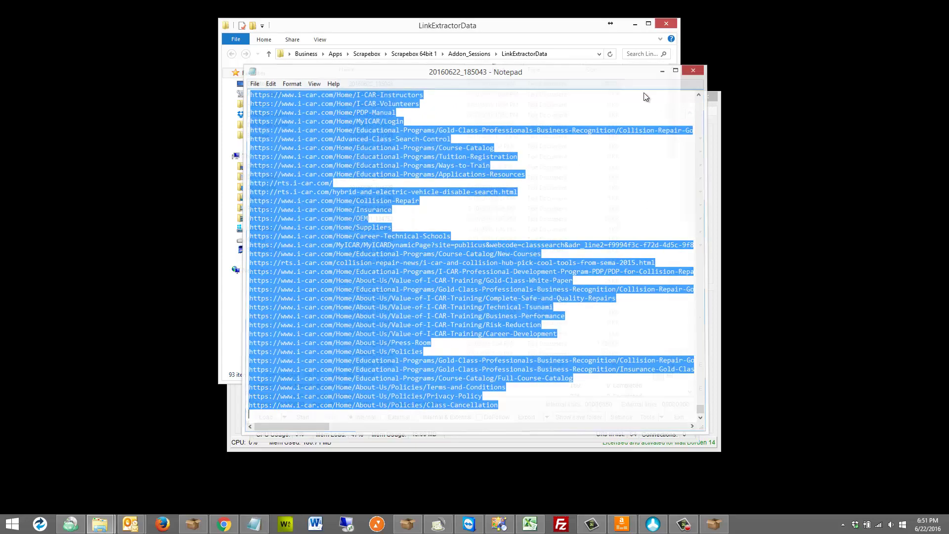
left_click(716, 129)
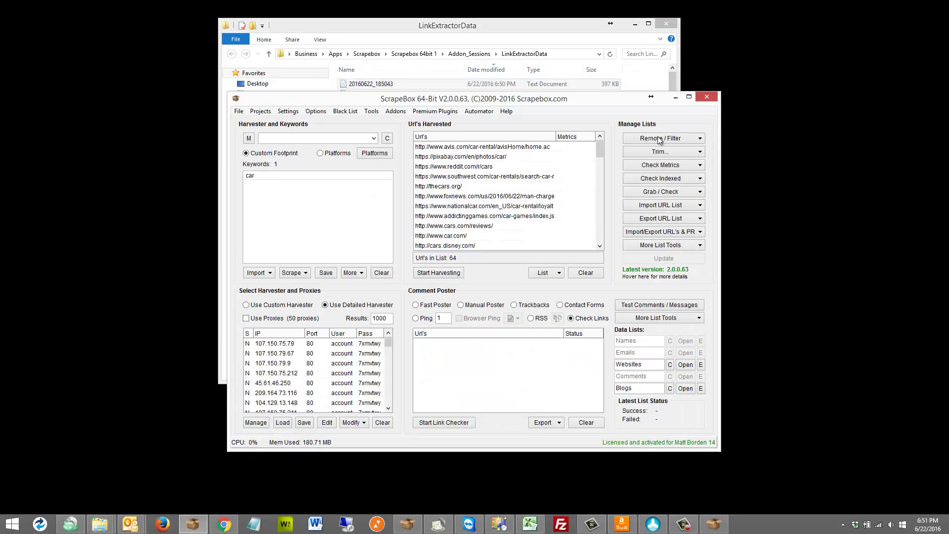
left_click(586, 273)
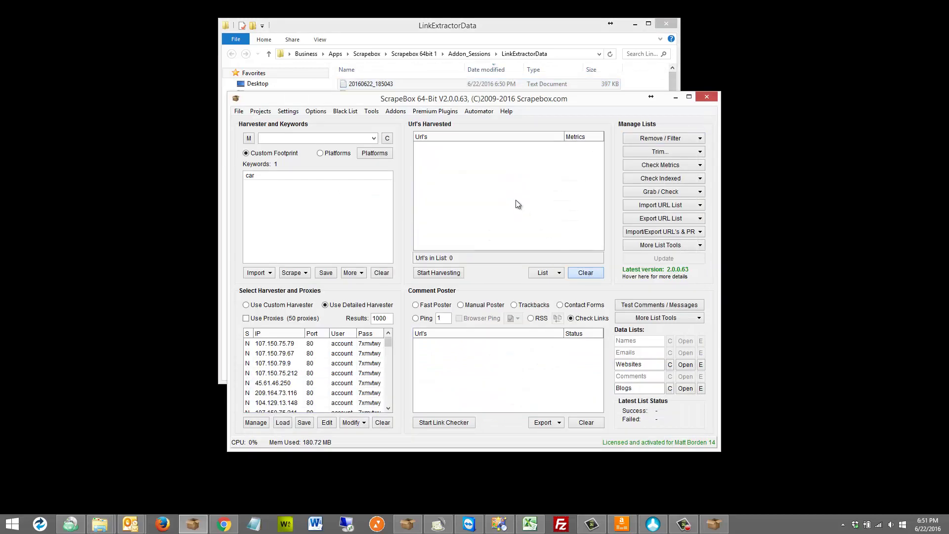
right_click(534, 181)
left_click(540, 189)
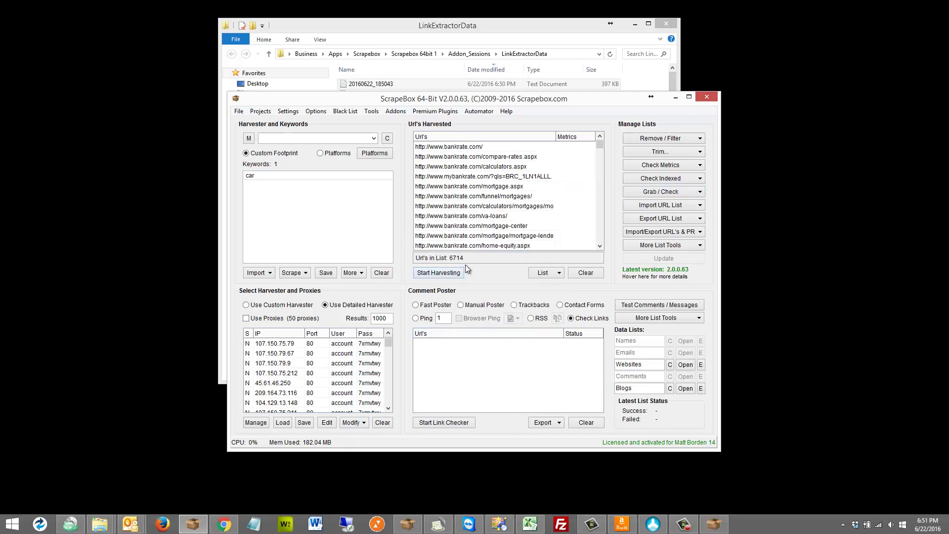
Remove the duplicate URLs from the harvested list
left_click(635, 139)
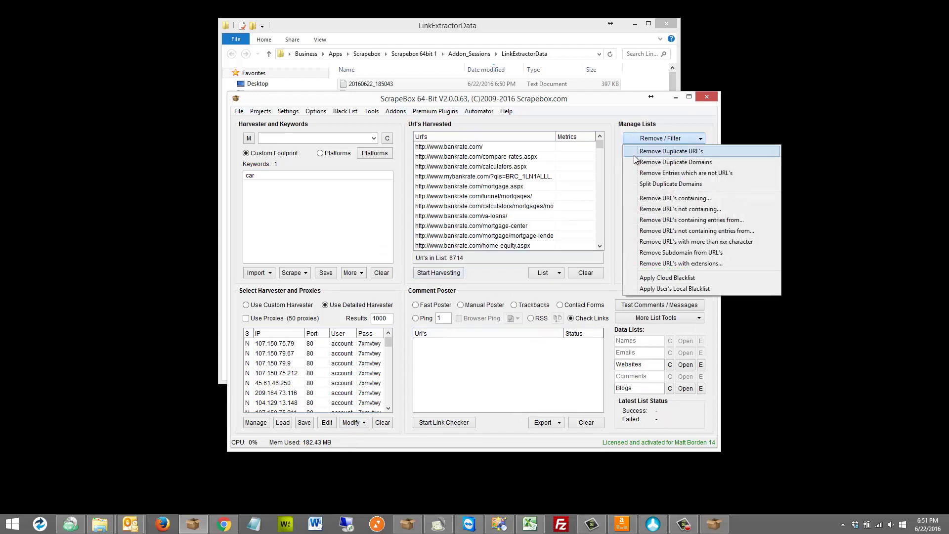
left_click(635, 151)
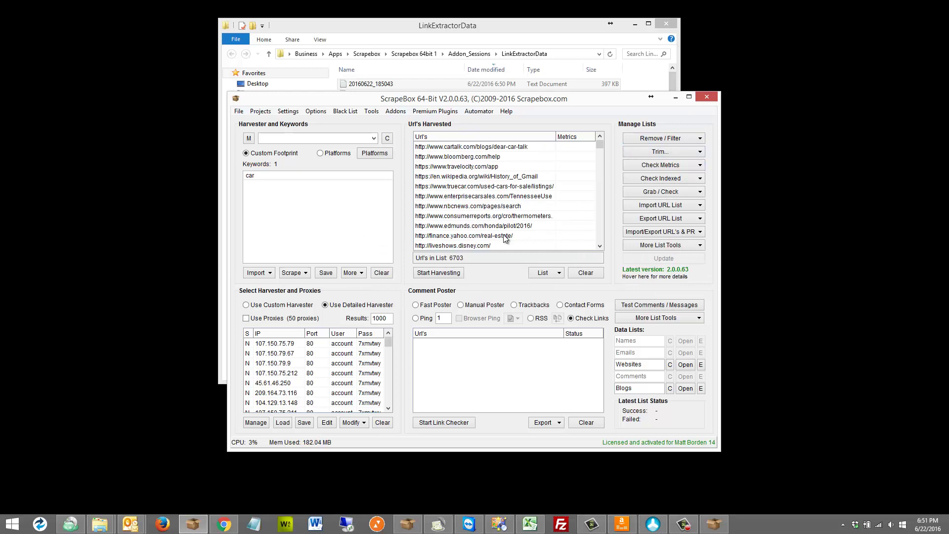
Bring up the Link Extractor and arrange its window and the ScrapeBox main window side by side
left_click(714, 518)
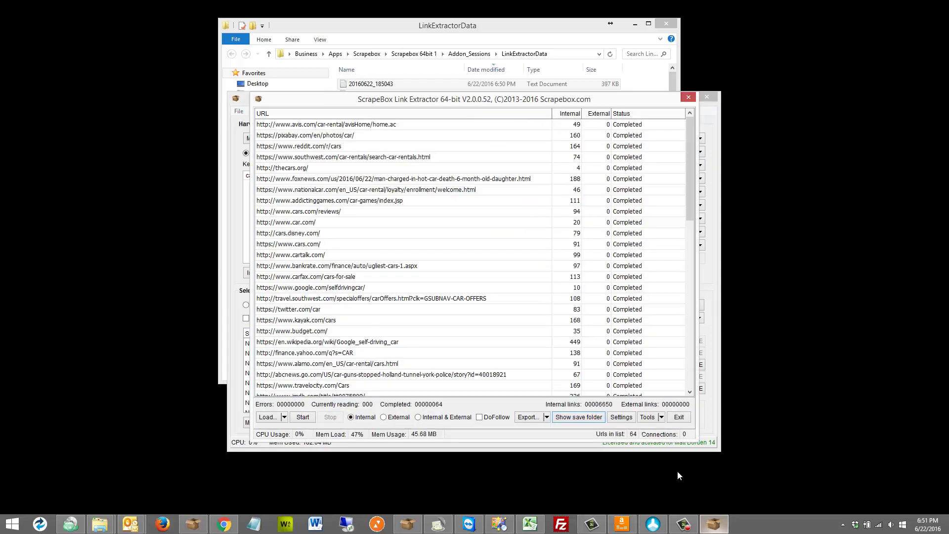
left_click(285, 418)
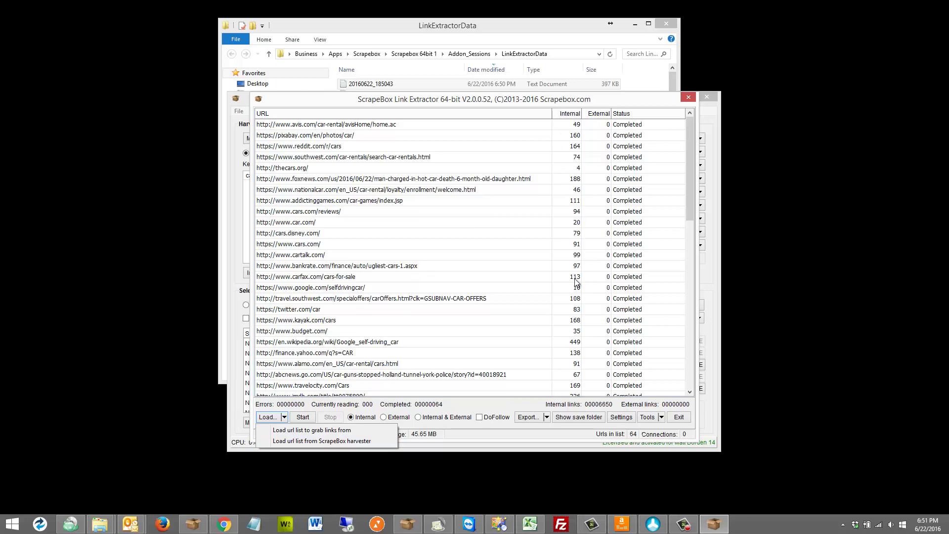
left_click_drag(491, 101, 628, 184)
left_click(502, 87)
left_click(694, 120)
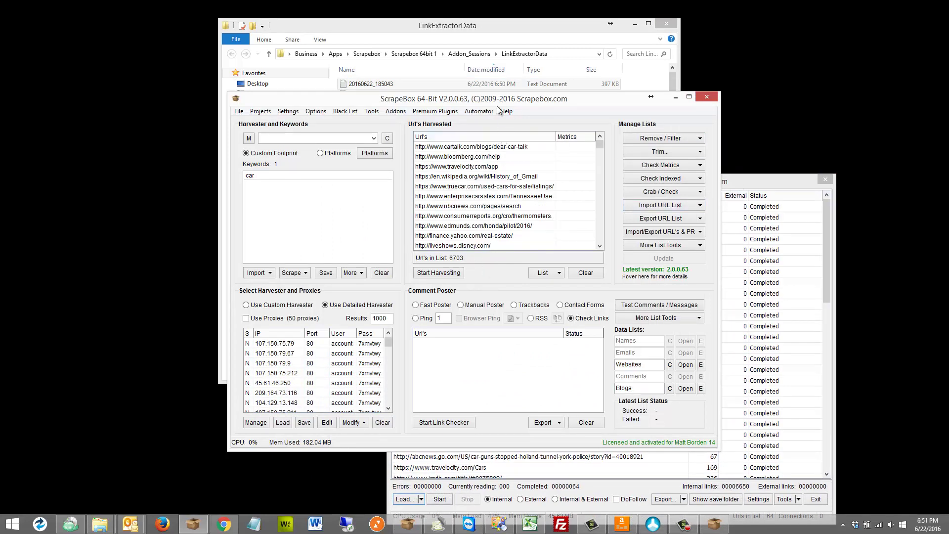
left_click_drag(470, 99, 257, 85)
left_click_drag(719, 181, 728, 149)
left_click_drag(657, 154, 654, 95)
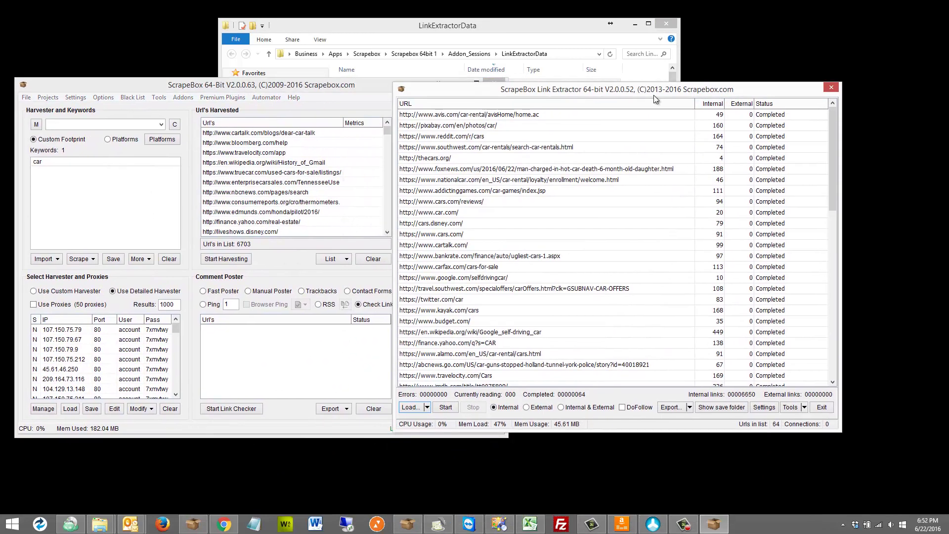
Load the URL list from the ScrapeBox harvester into the Link Extractor and start the internal link extraction
left_click(429, 407)
left_click(445, 431)
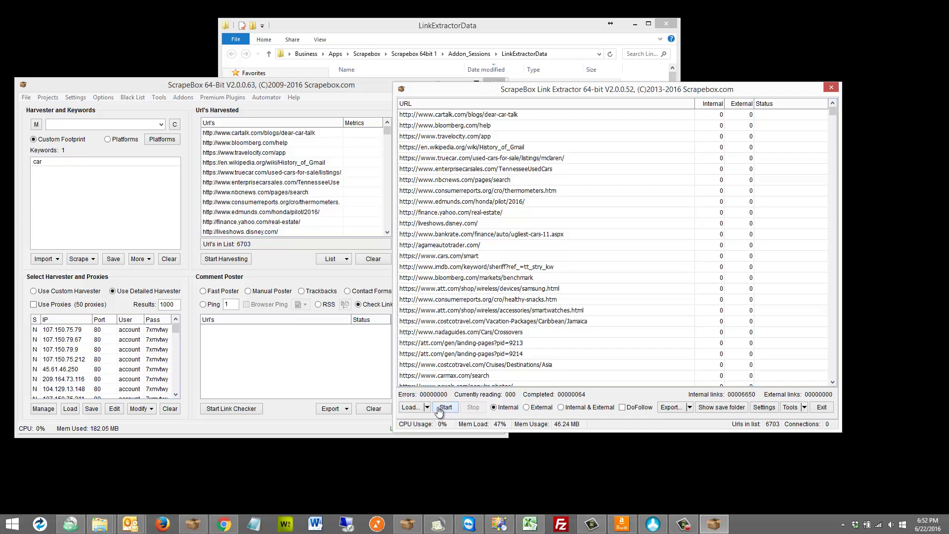
left_click(445, 407)
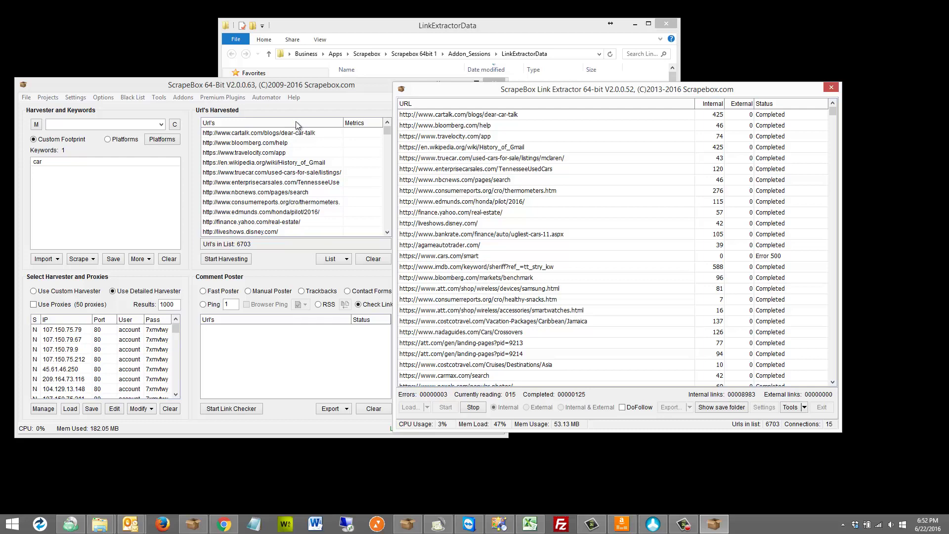
Open the earlier results file 20160622_185043, look through its links, and close it to return to the Link Extractor
left_click(394, 33)
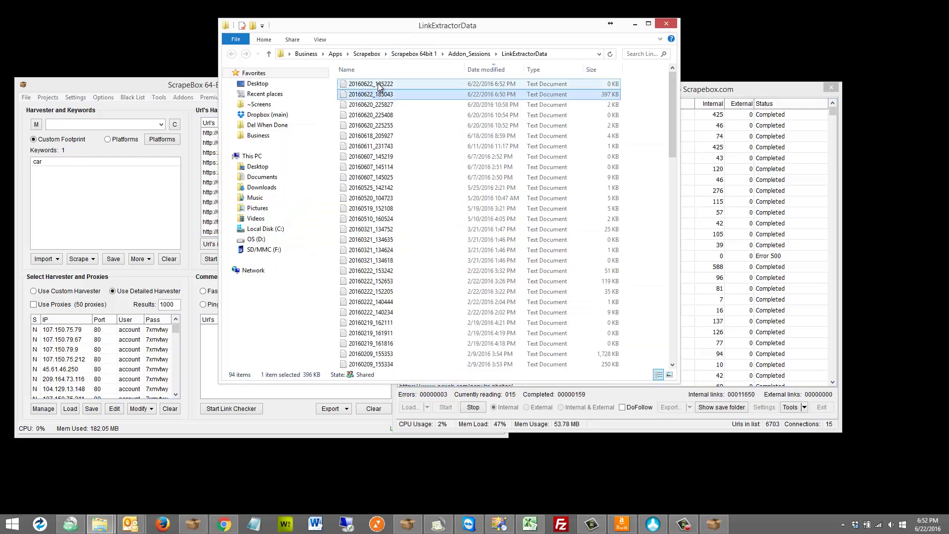
double_click(390, 94)
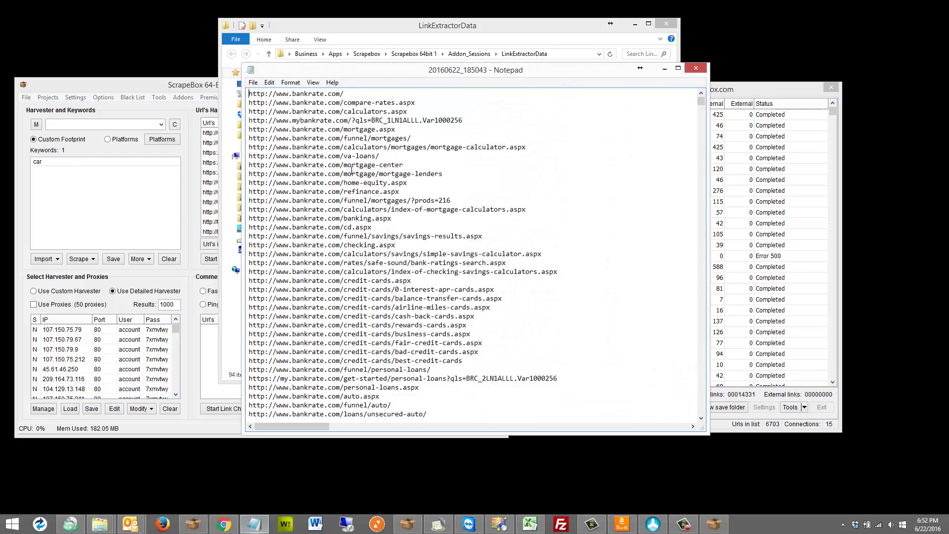
scroll(333, 160, "down", 20)
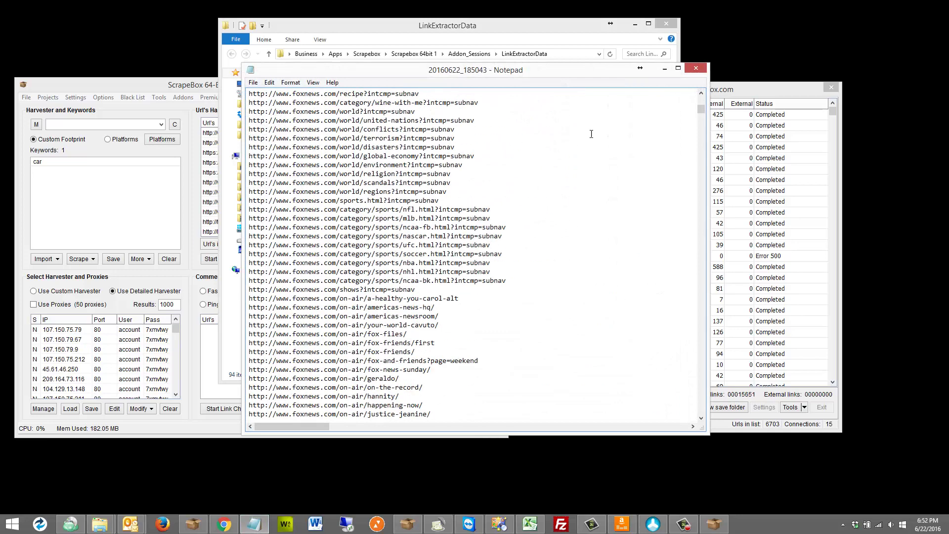
left_click(696, 68)
left_click(722, 123)
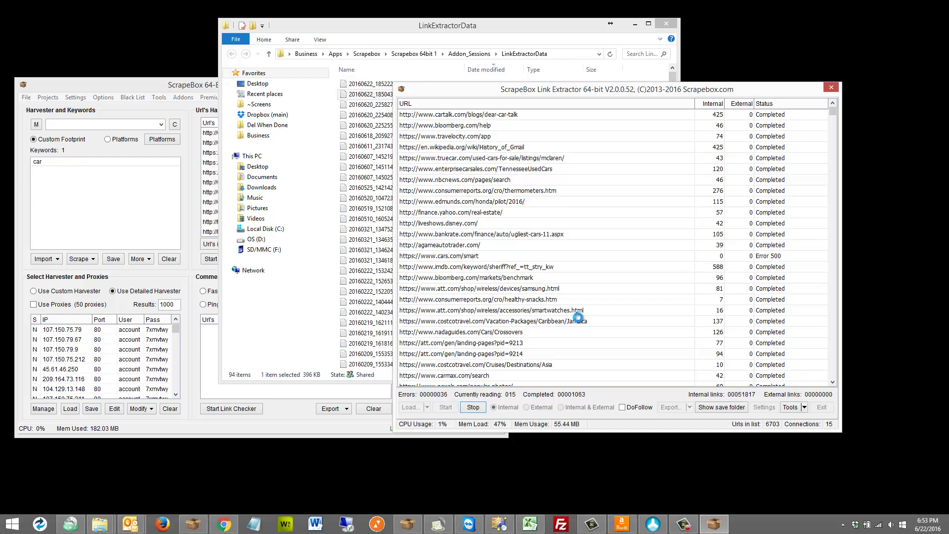
Stop the running link extraction and dismiss the notice about the saved links
left_click(187, 204)
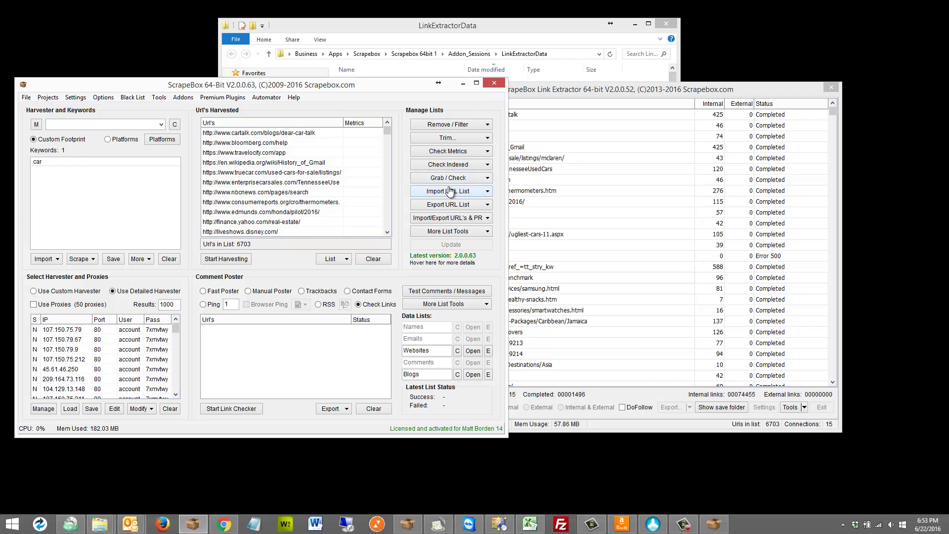
left_click(603, 97)
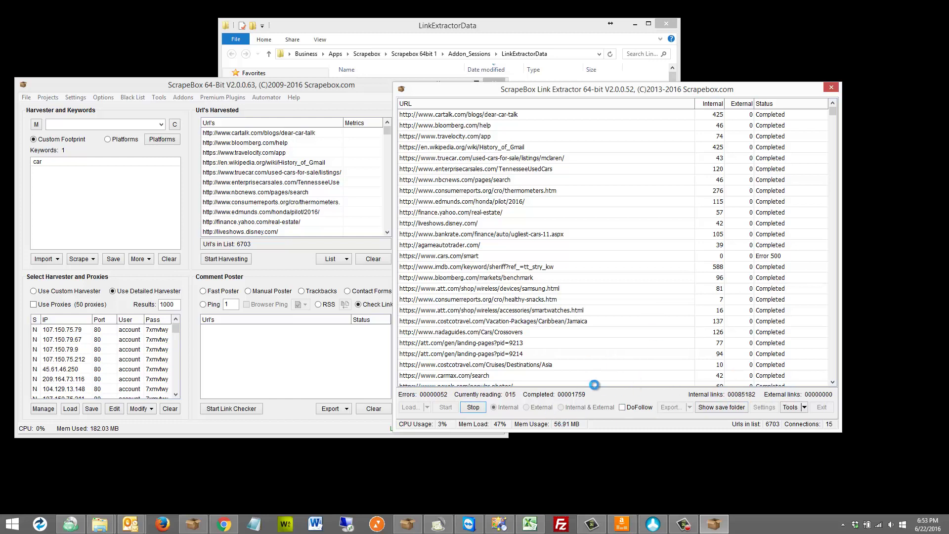
left_click(473, 407)
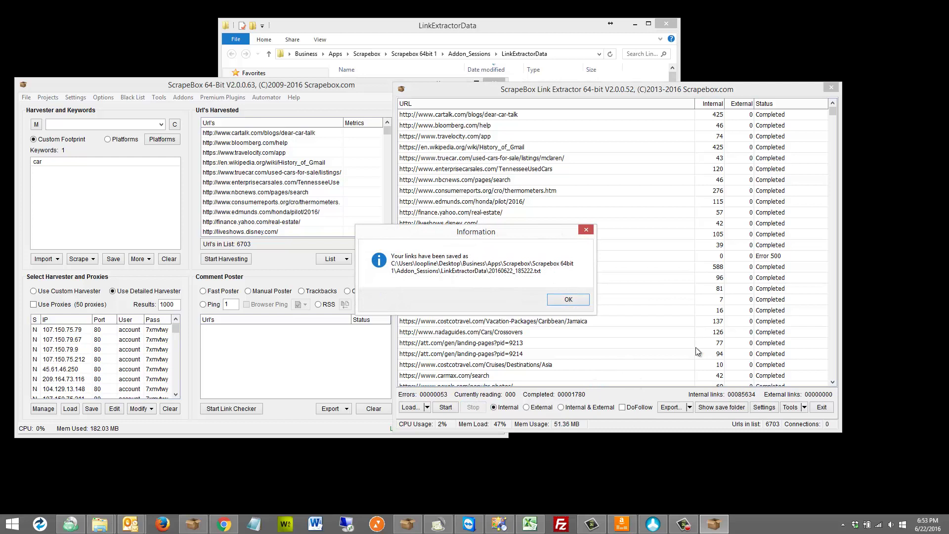
left_click(578, 299)
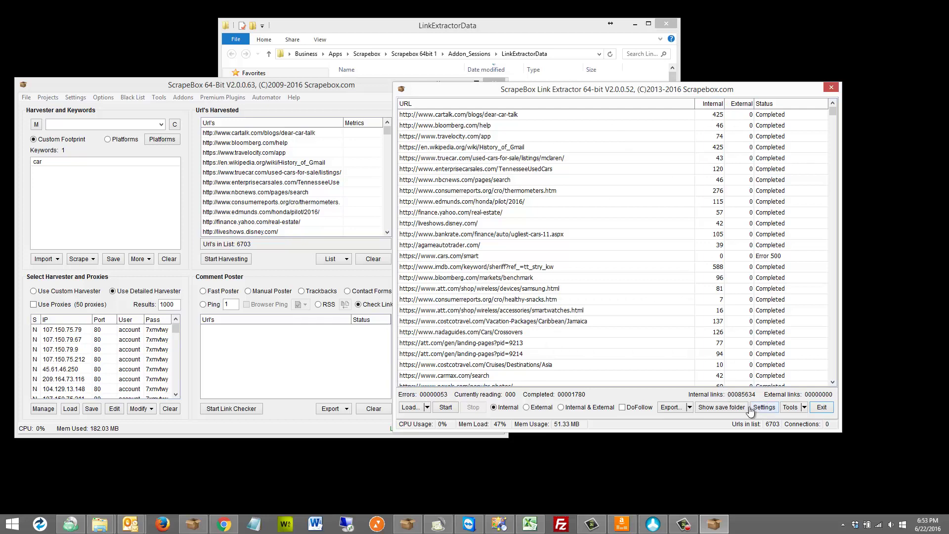
Open the newest results file, 20160622_185222, from the save folder and copy all of its links
left_click(722, 407)
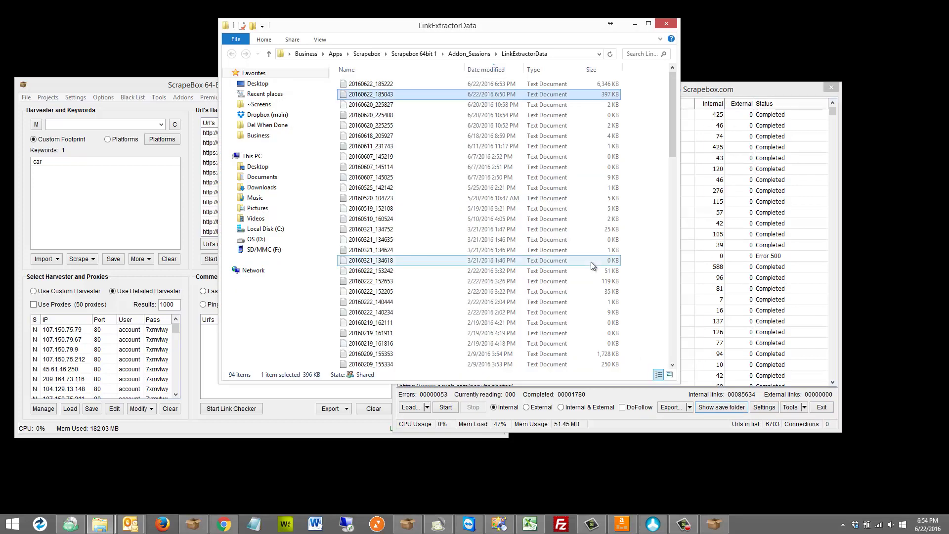
left_click(410, 83)
double_click(437, 83)
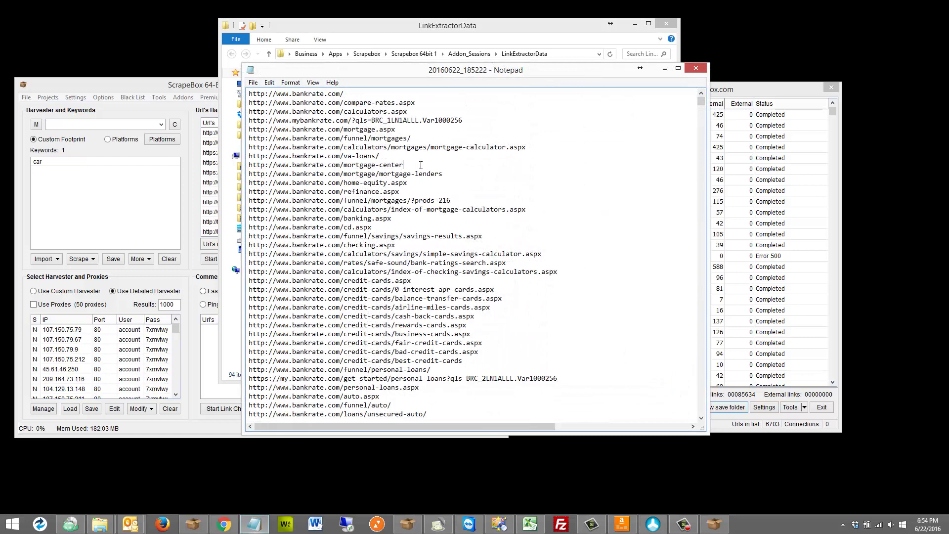
key("ctrl+a")
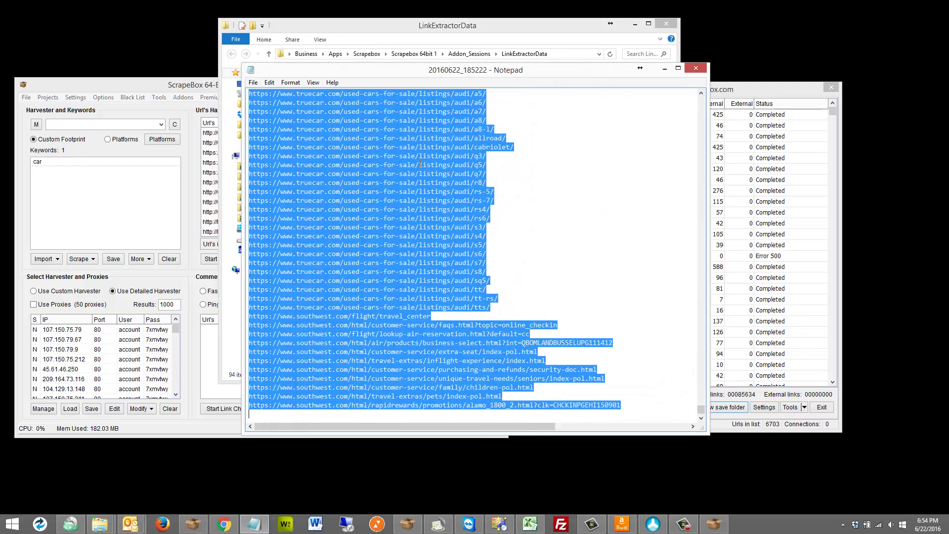
Clear the main window's harvested URL list and replace it with the copied links from the clipboard
left_click(193, 231)
left_click(374, 258)
right_click(321, 195)
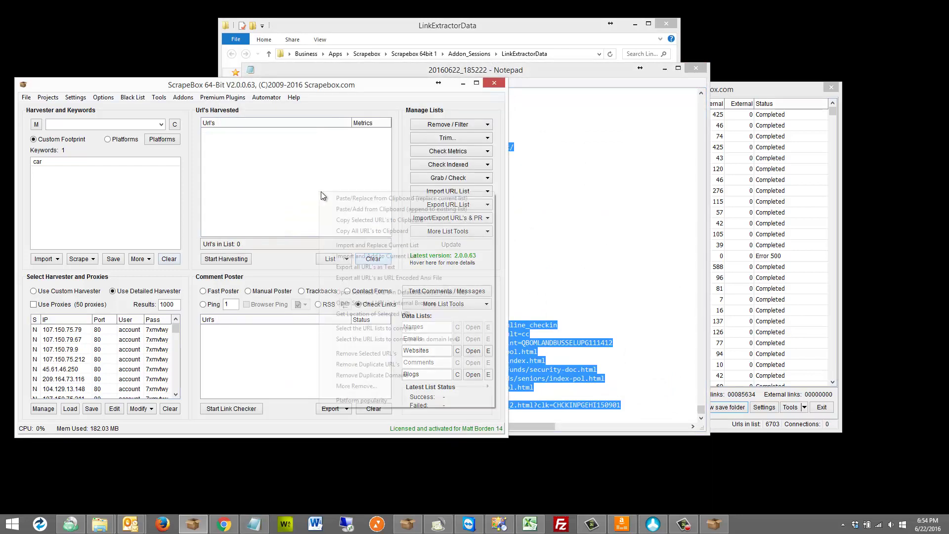
left_click(346, 199)
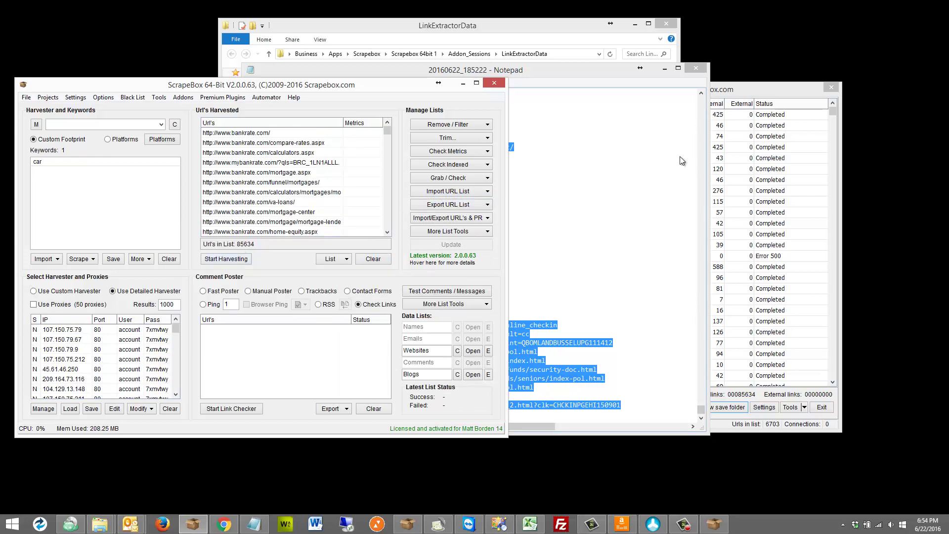
Load the harvester's URL list into the Link Extractor and look through the order of the loaded URLs
left_click(761, 97)
left_click(412, 408)
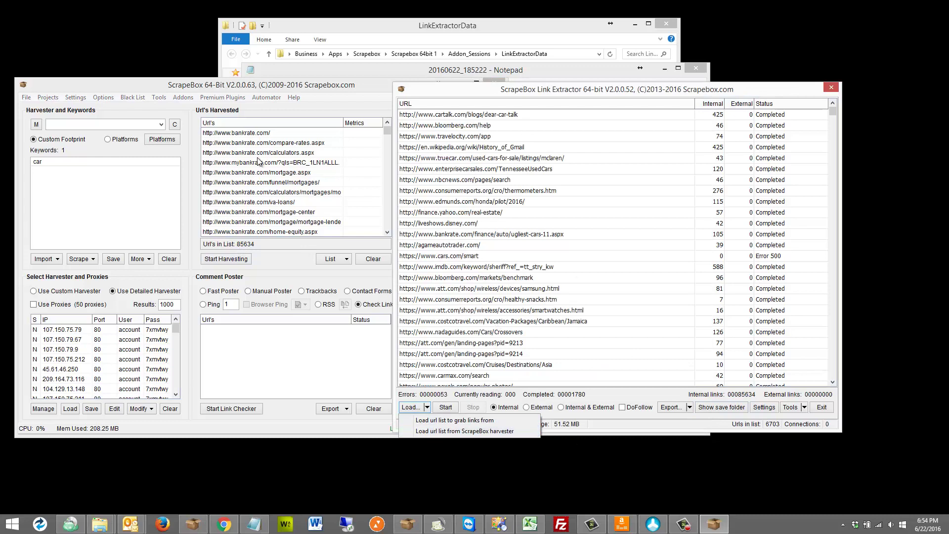
left_click(494, 431)
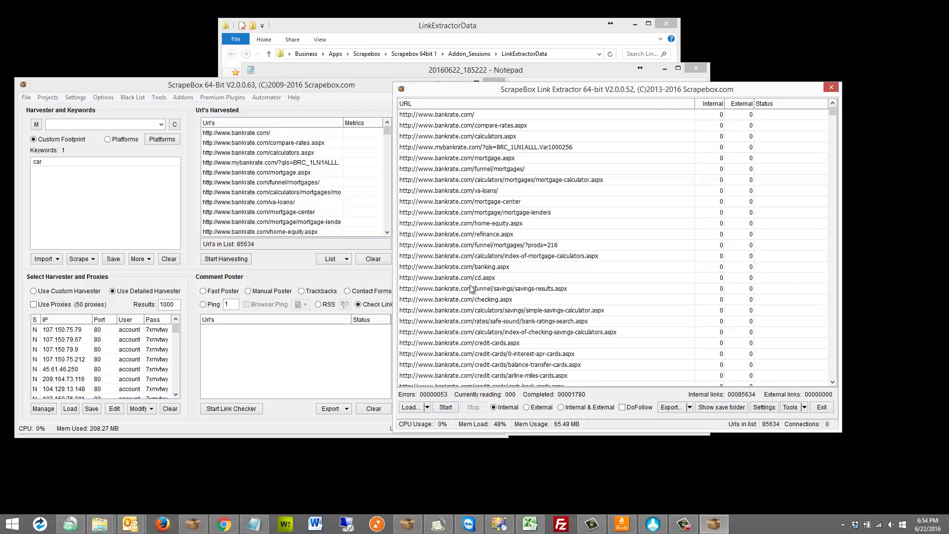
scroll(477, 265, "down", 10)
scroll(477, 265, "down", 20)
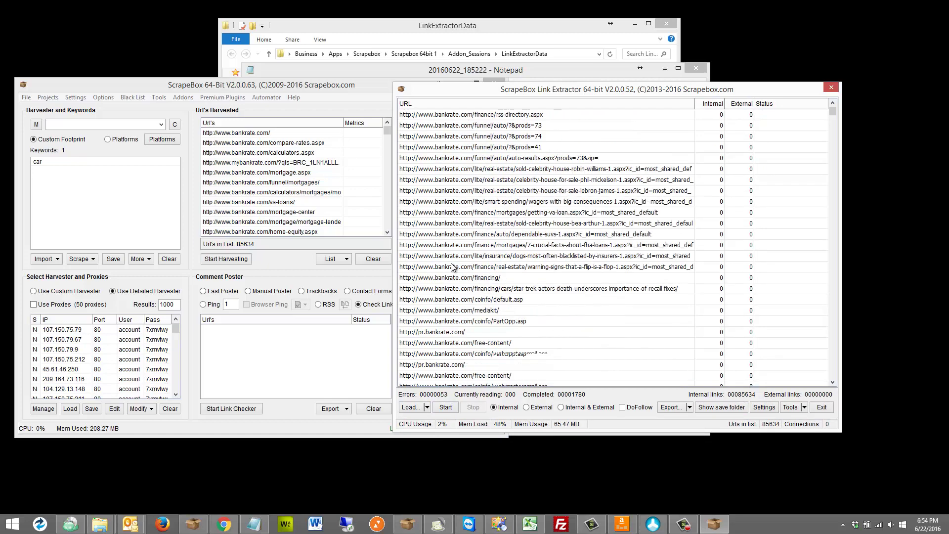
scroll(453, 262, "down", 10)
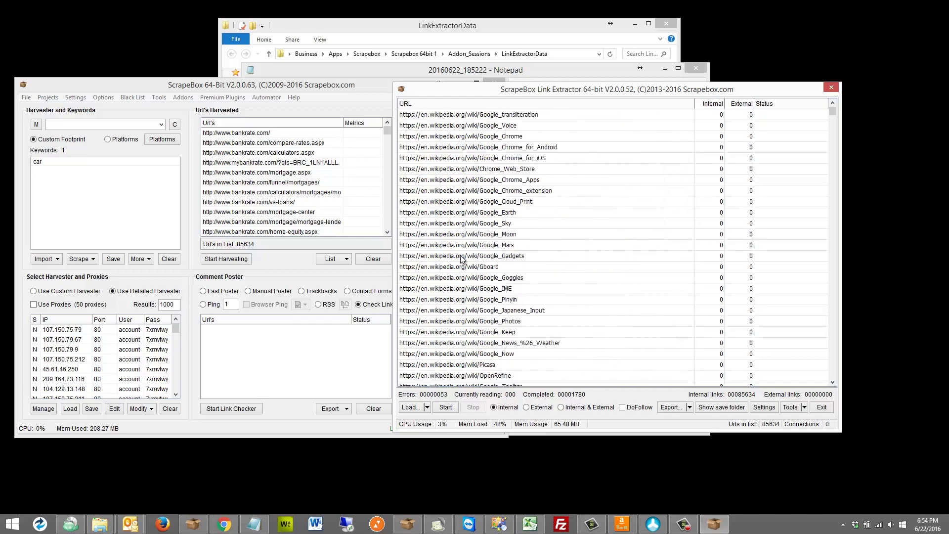
mouse_move(832, 112)
left_mouse_down()
mouse_move(828, 206)
mouse_move(831, 111)
left_mouse_up()
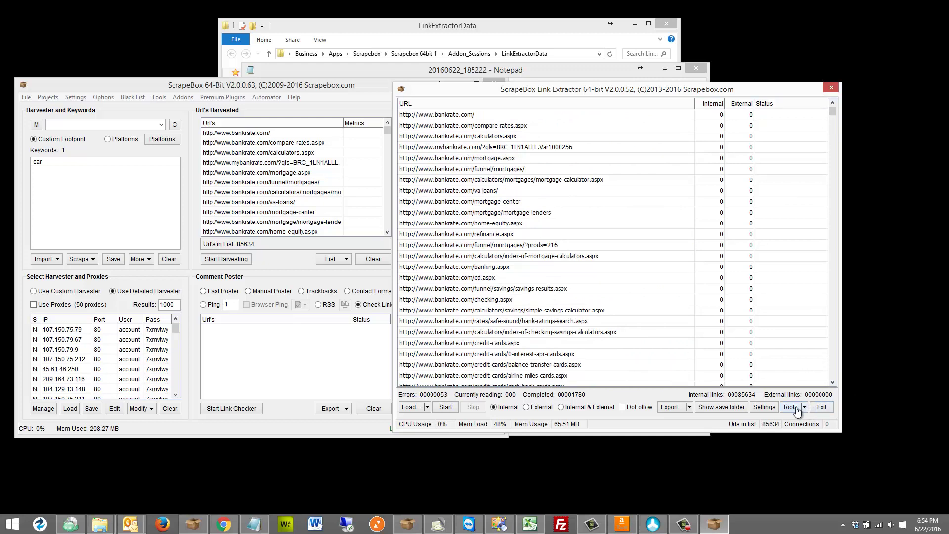
Enable automatic randomizing of URL lists after loading in the Link Extractor's settings
left_click(764, 406)
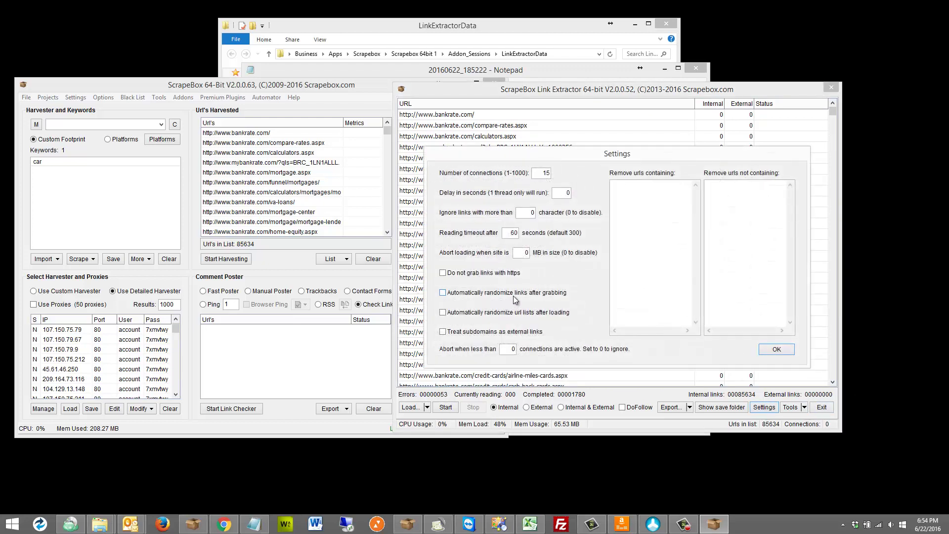
left_click(522, 318)
left_click(777, 349)
Reload the URL list from the ScrapeBox harvester in random order and close the randomizing notice
left_click(414, 410)
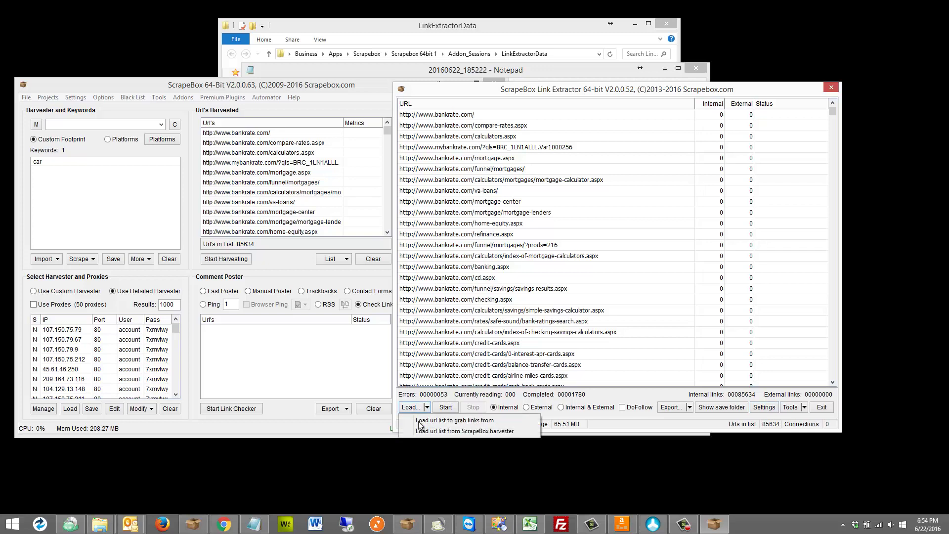
left_click(445, 432)
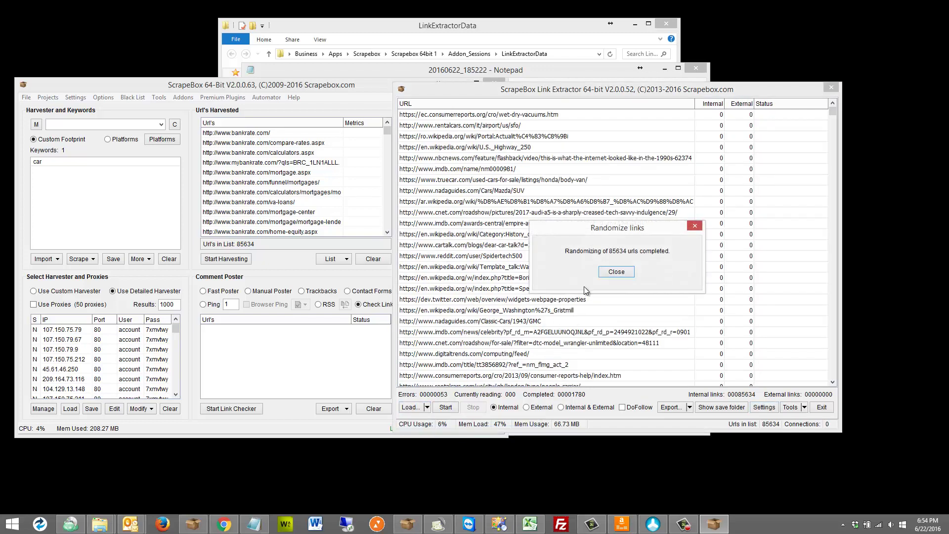
left_click(618, 273)
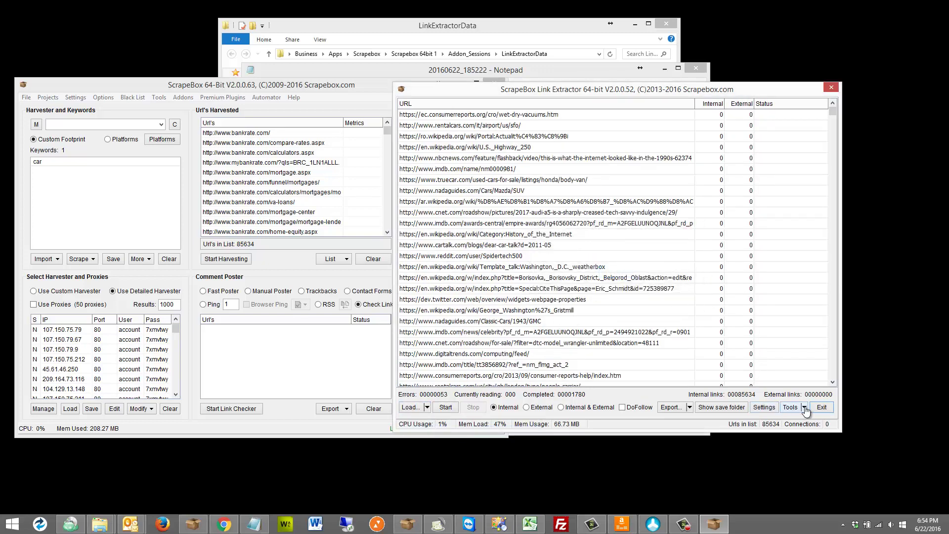
Randomize the loaded URLs in the grid once more and start the internal link extraction
left_click(798, 408)
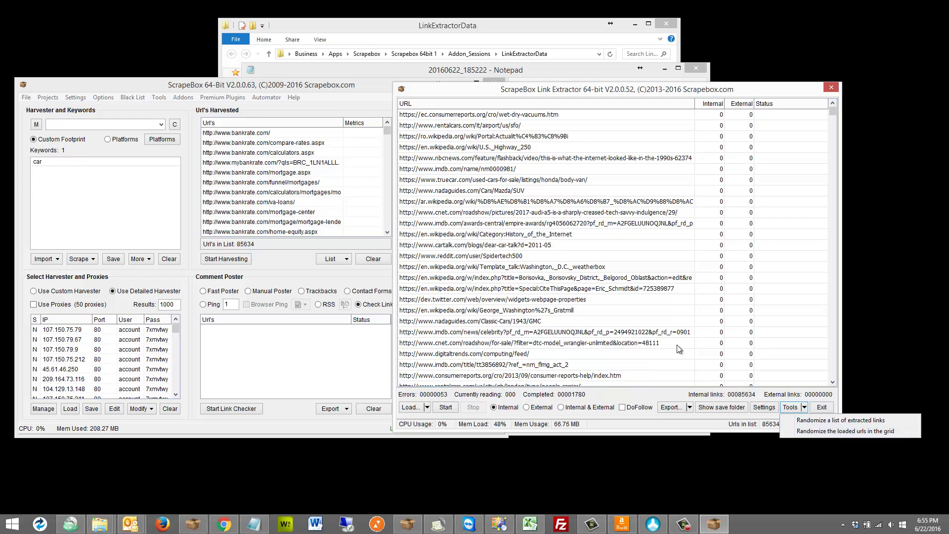
left_click(849, 437)
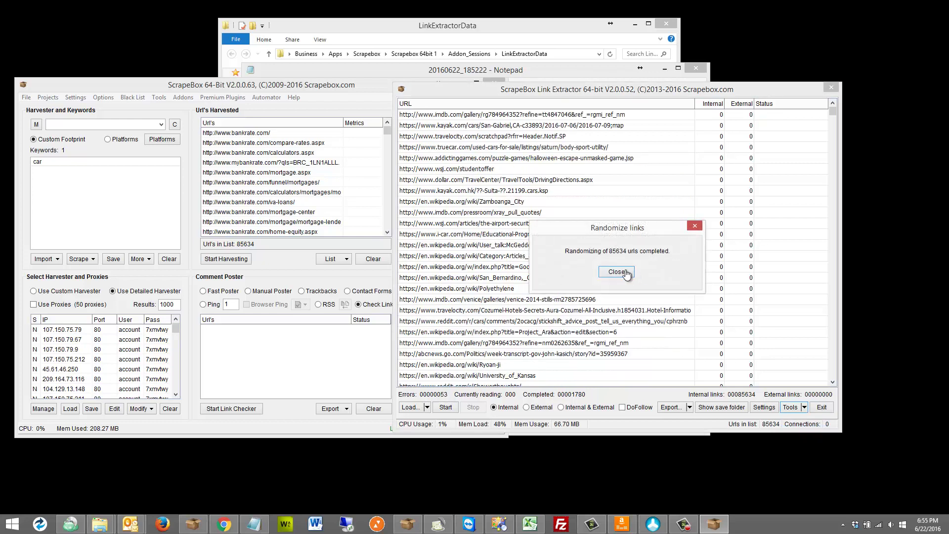
left_click(624, 270)
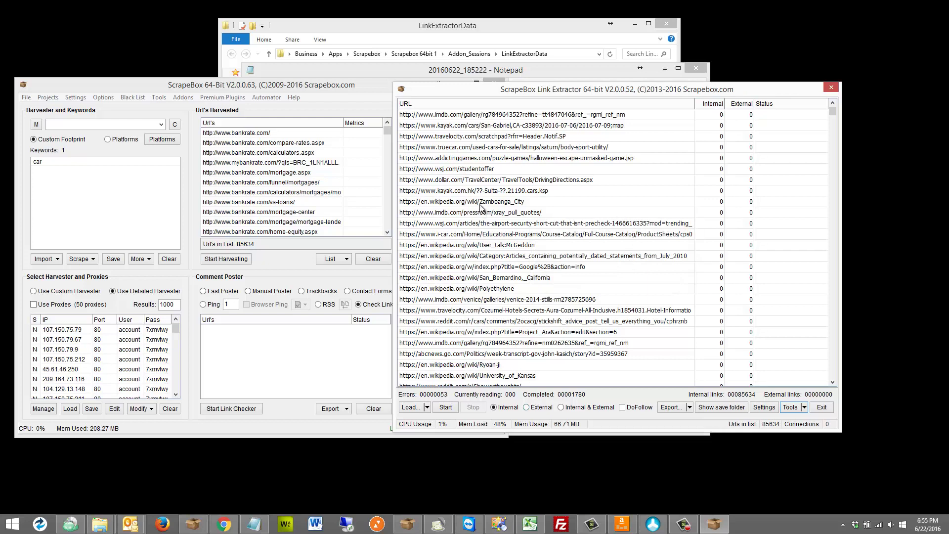
left_click(446, 408)
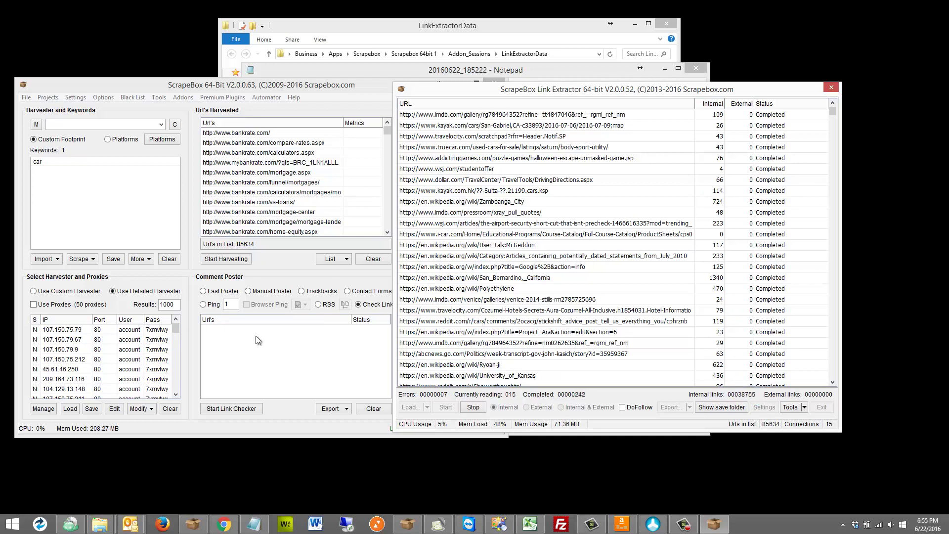
View the main window's tool for grabbing links by crawling a site, and close it without changes
left_click(300, 277)
left_click(439, 178)
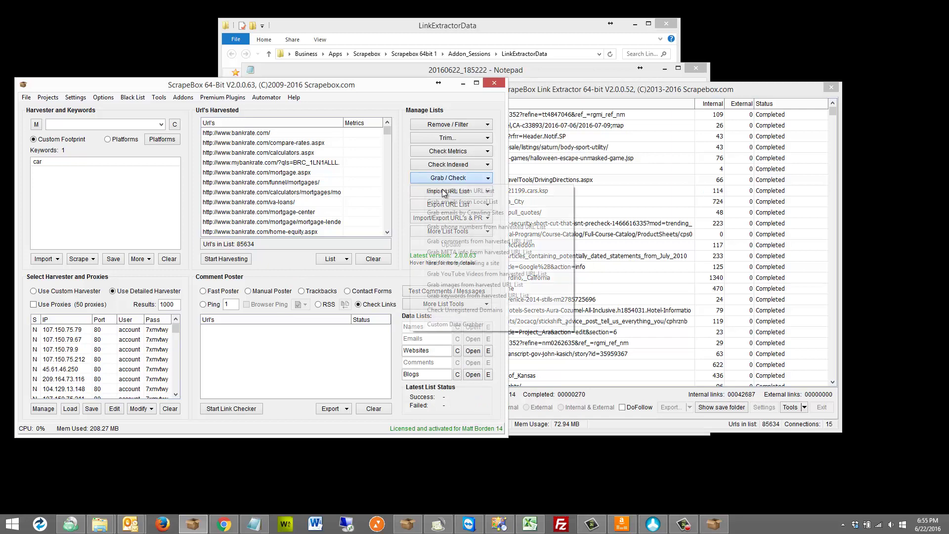
left_click(450, 263)
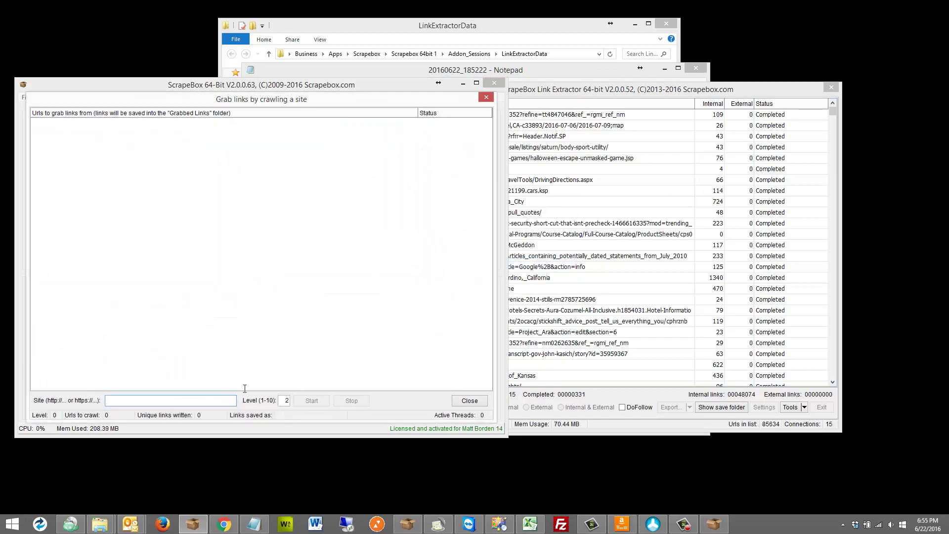
left_click(469, 401)
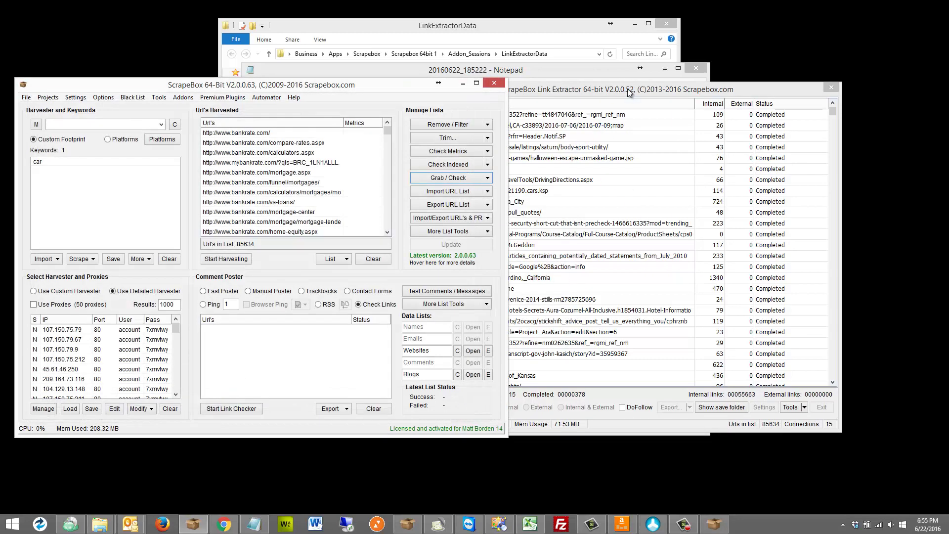
Stop the running extraction in the Link Extractor, dismiss the completion notice, and open the folder of saved results
left_click(629, 94)
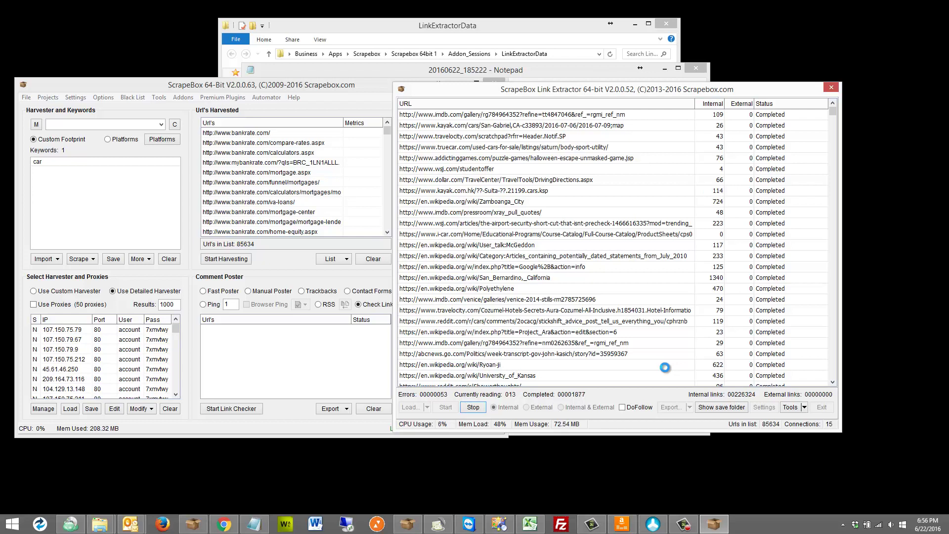
left_click(473, 406)
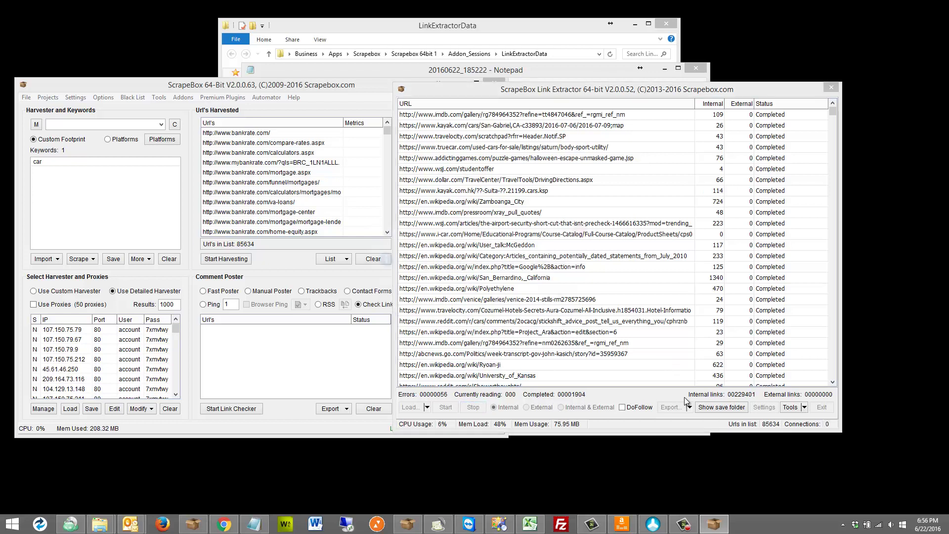
left_click(585, 298)
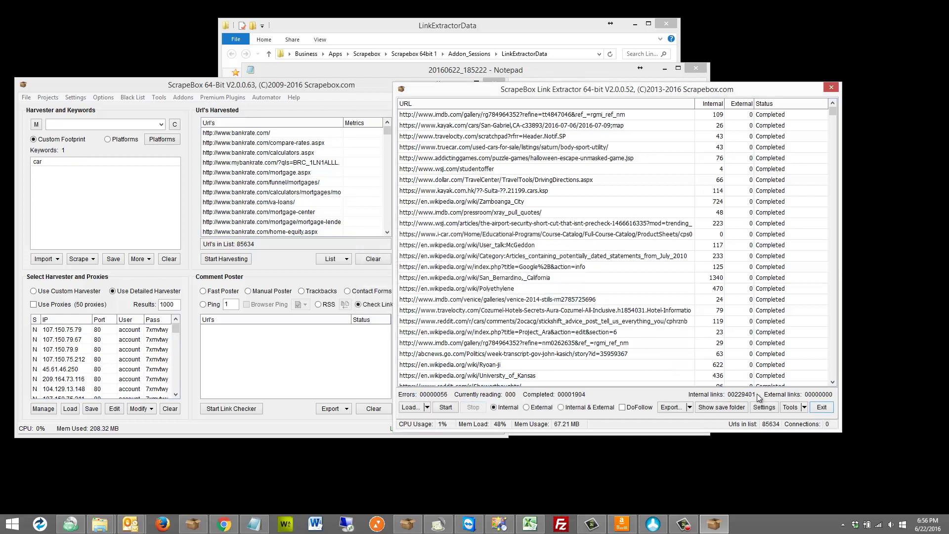
left_click(721, 407)
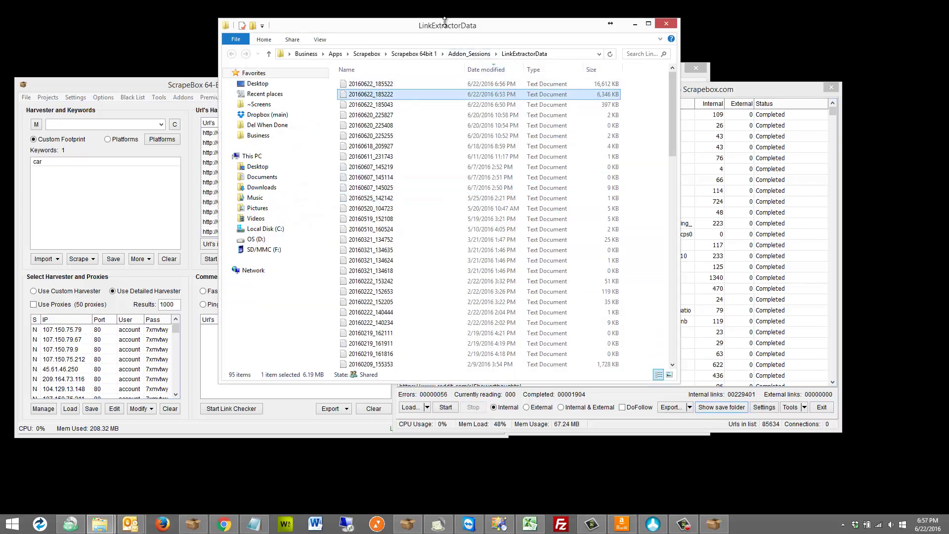
Clear the harvested URL list in the main ScrapeBox window and move the LinkExtractorData folder window beside it
left_click_drag(444, 21, 444, 36)
left_click(222, 79)
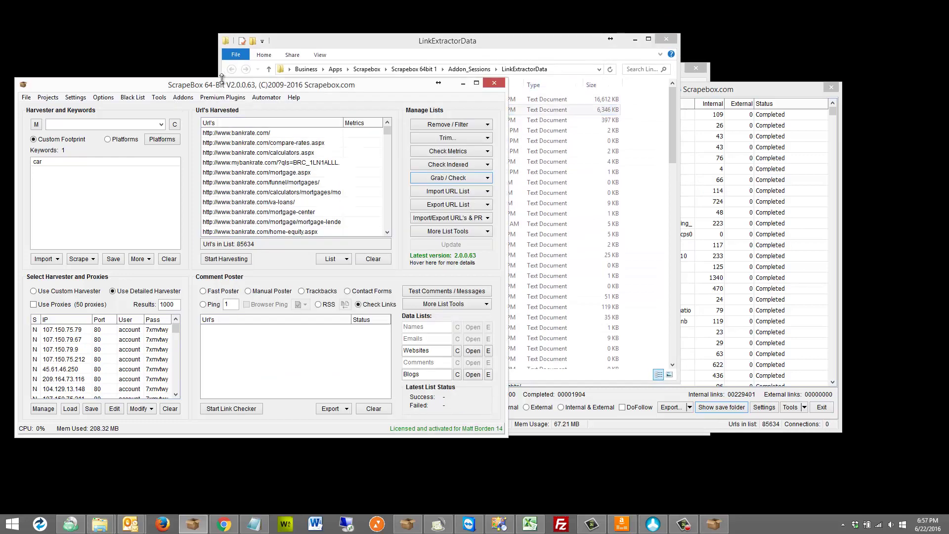
left_click(373, 259)
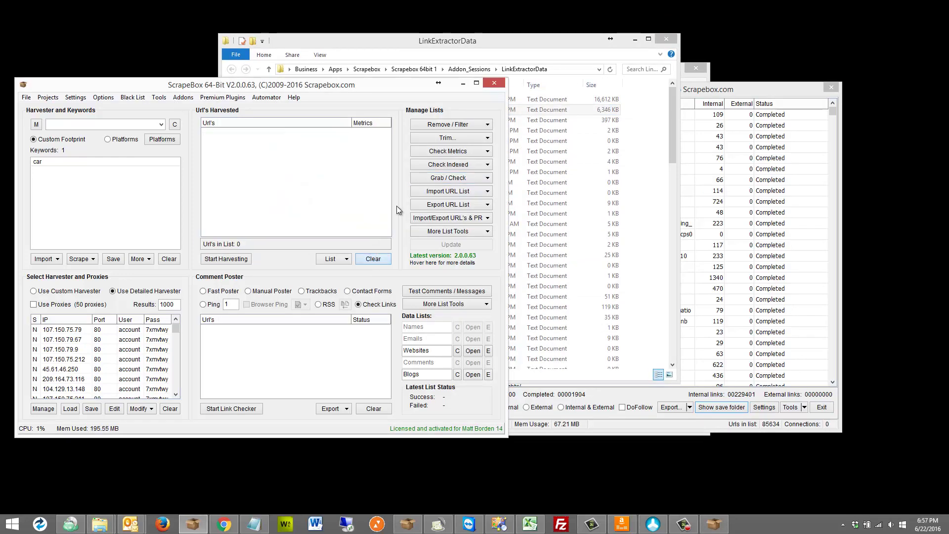
left_click_drag(537, 42, 758, 94)
Import the saved link files, adding them to the current harvester list, and remove duplicate URLs
left_click(442, 191)
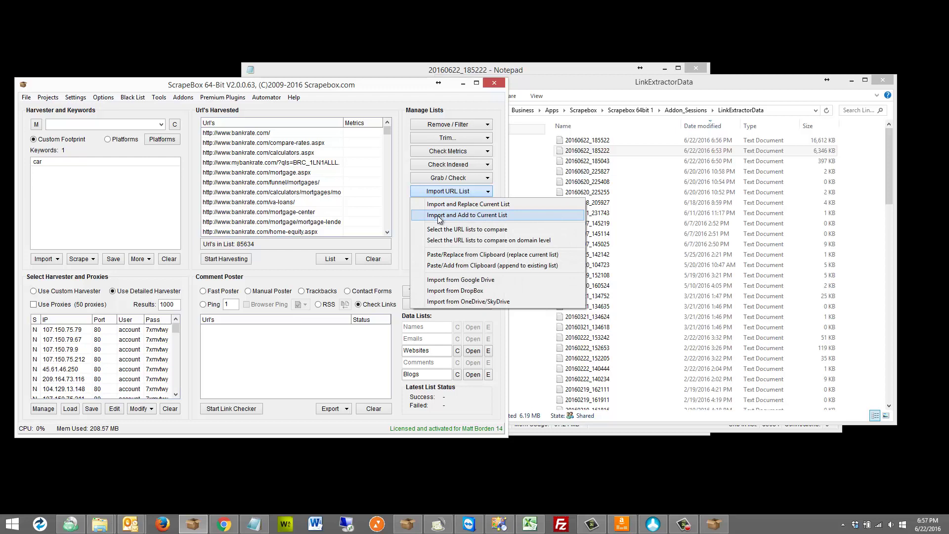
left_click(439, 216)
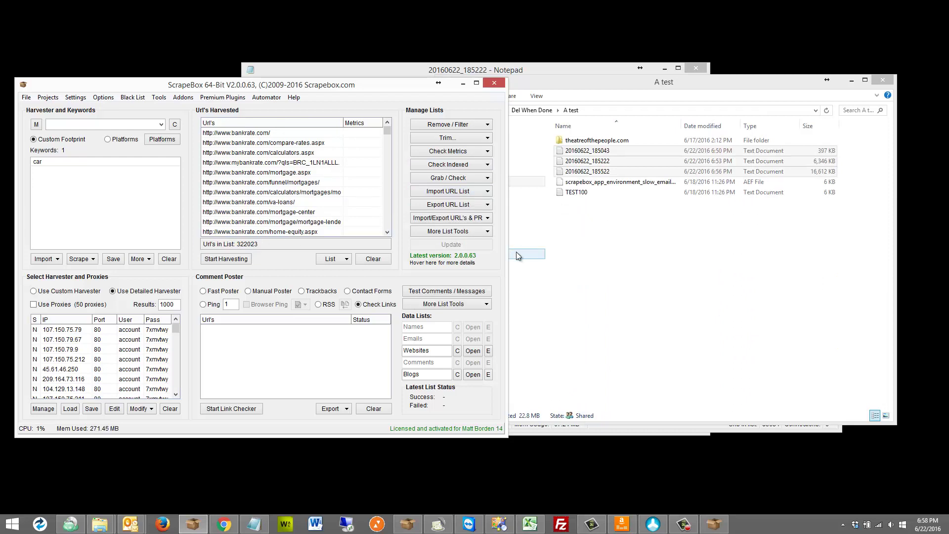
left_click(467, 127)
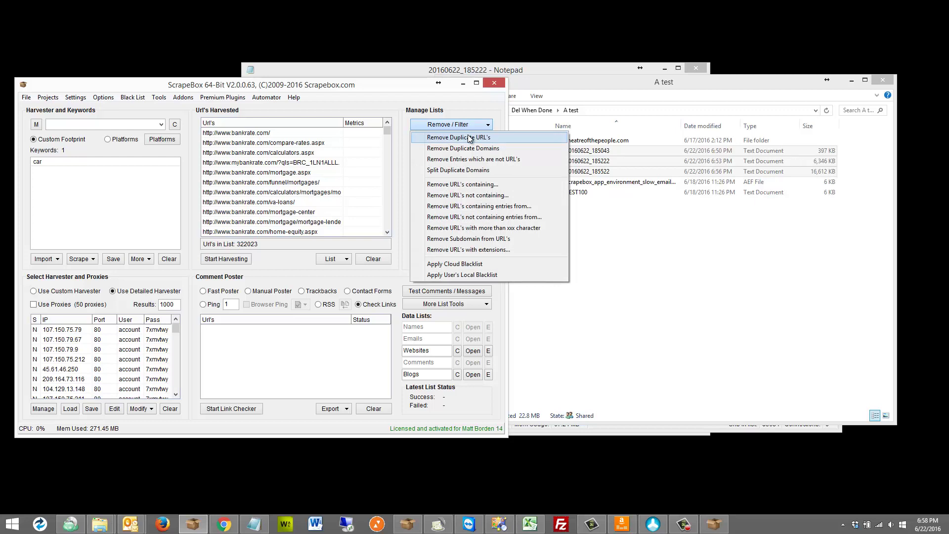
left_click(469, 138)
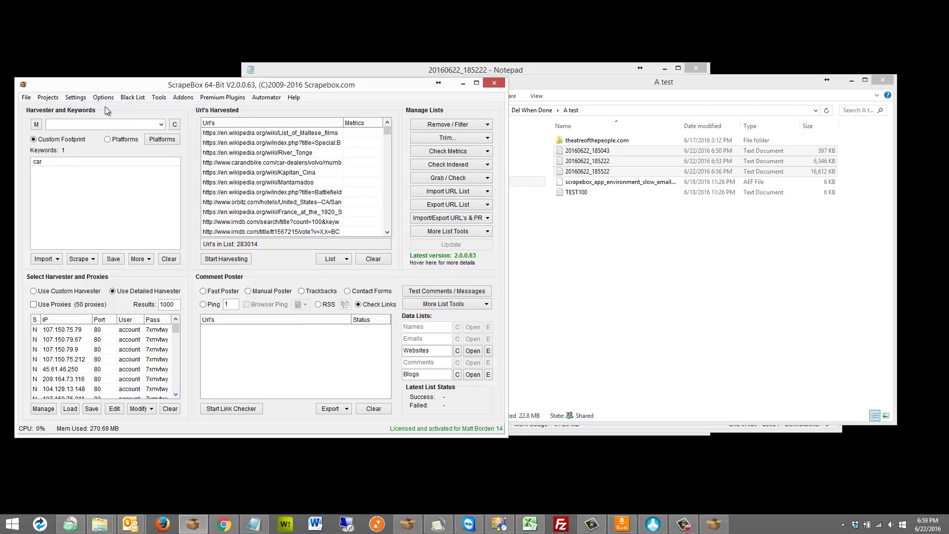
View the Automator plugin's description among the available premium plugins and close the plugin list
left_click(228, 98)
left_click(231, 108)
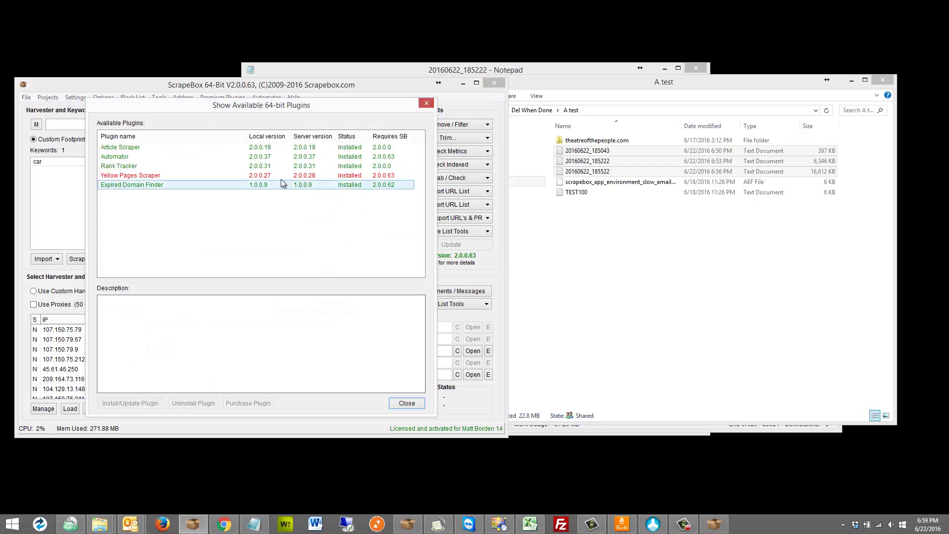
left_click(127, 157)
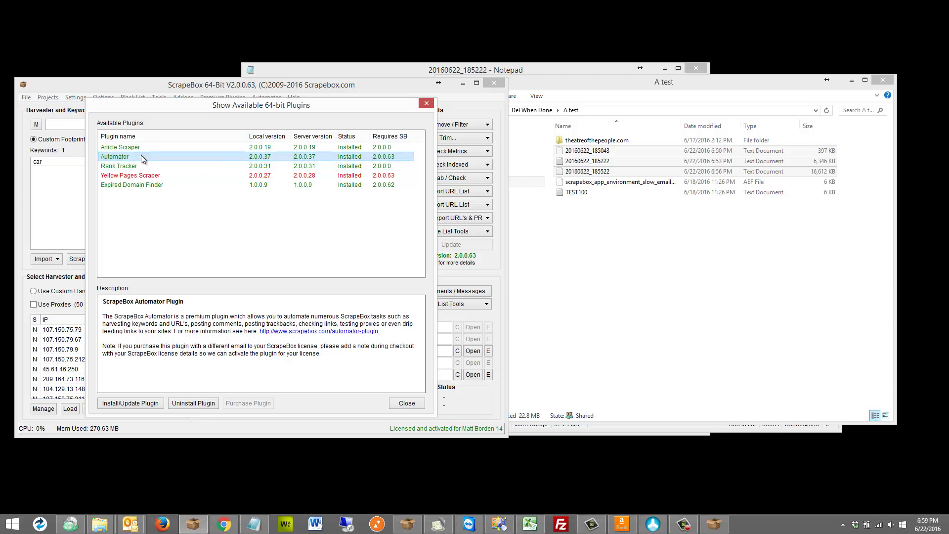
left_click(406, 403)
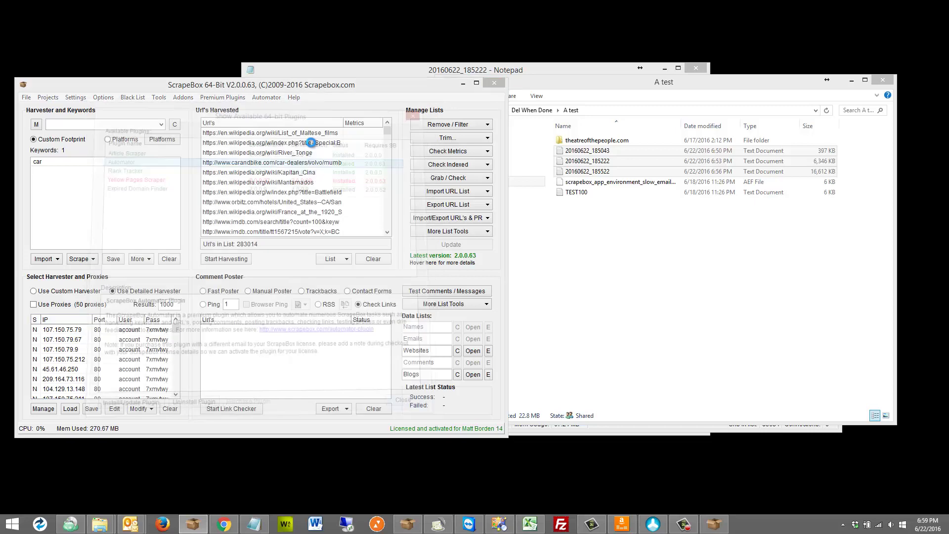
Open the Automator Plugin and add a Link Extractor command to the sequence, set to extract internal links
left_click(233, 100)
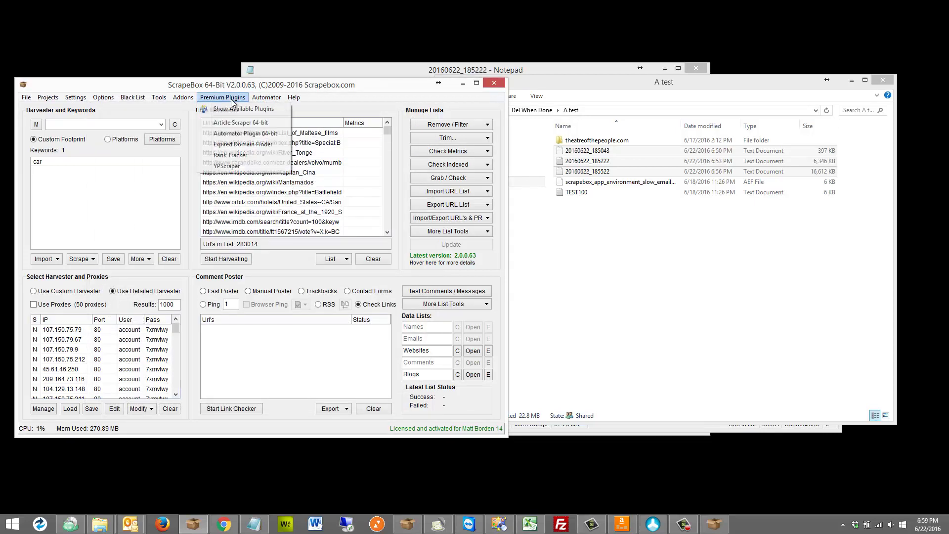
left_click(239, 144)
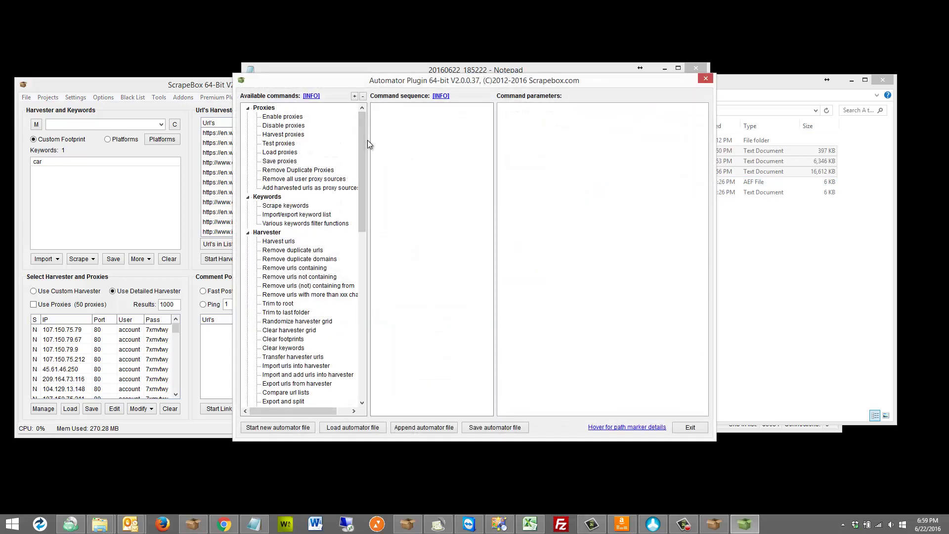
left_click_drag(363, 143, 361, 336)
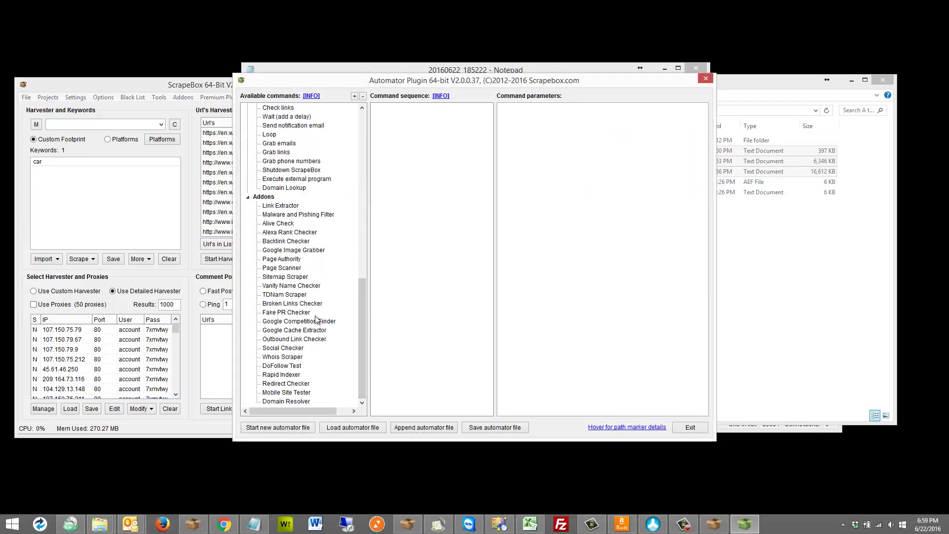
left_click_drag(282, 205, 392, 137)
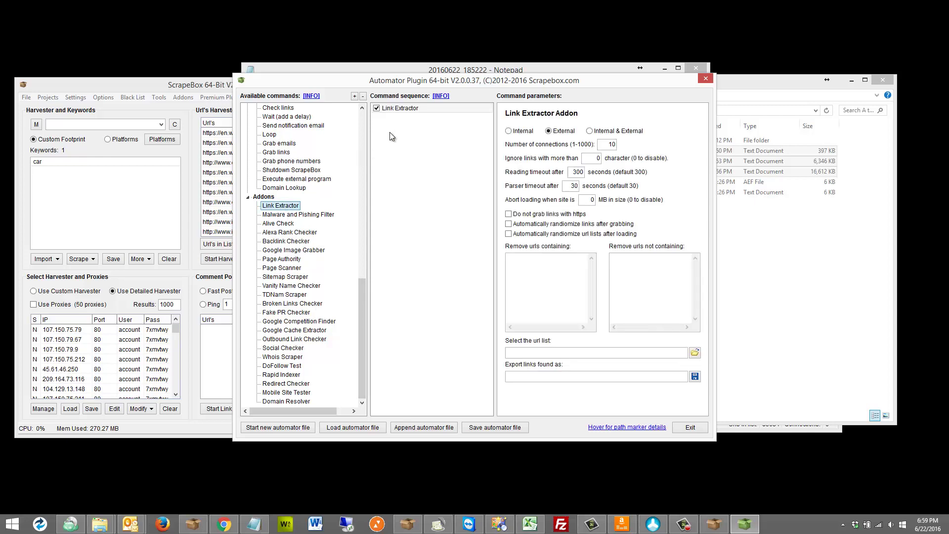
left_click(525, 135)
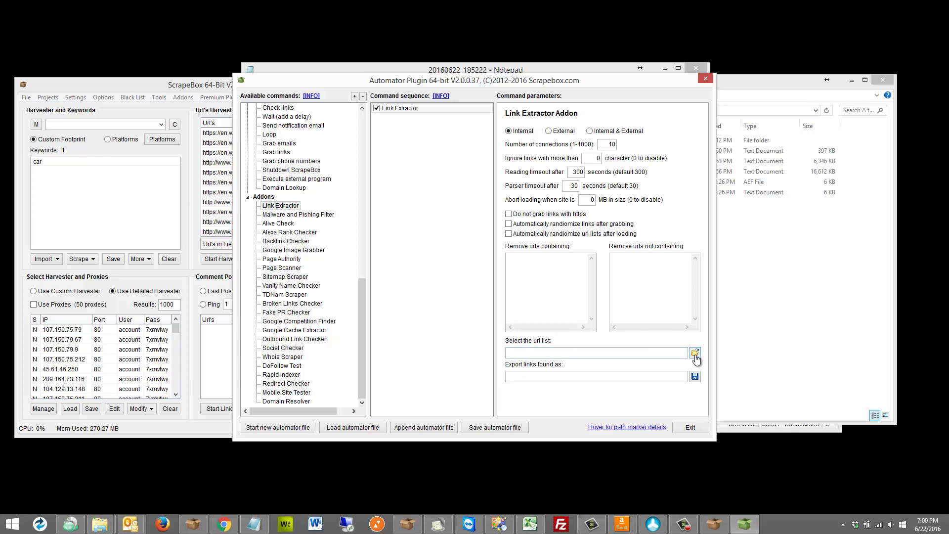
Create a text document named 1 in the ~~~Testing folder and select it as the command's URL list
left_click(695, 354)
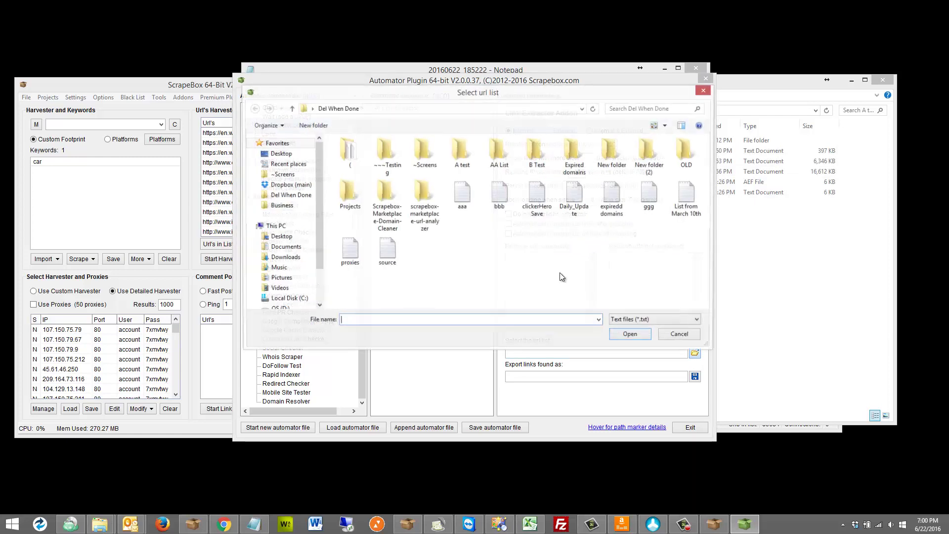
double_click(386, 149)
right_click(400, 205)
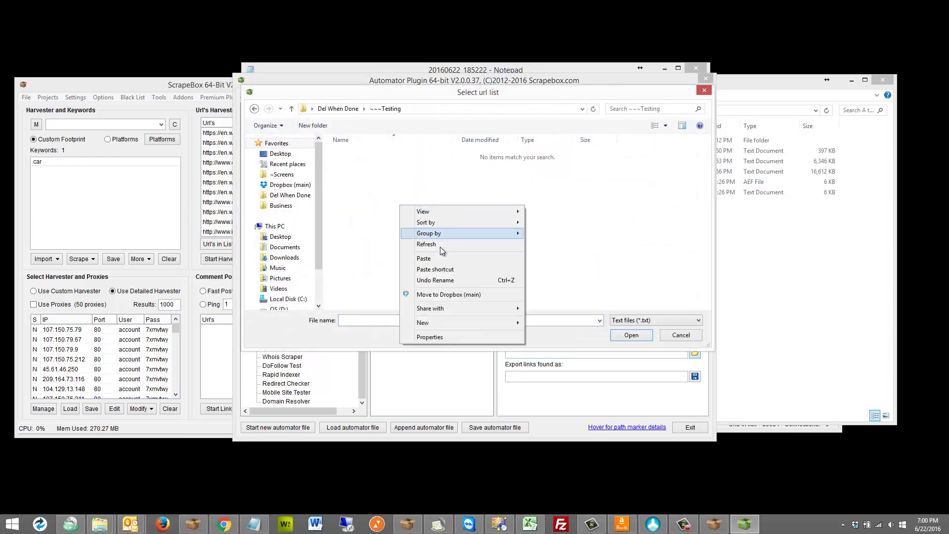
mouse_move(422, 323)
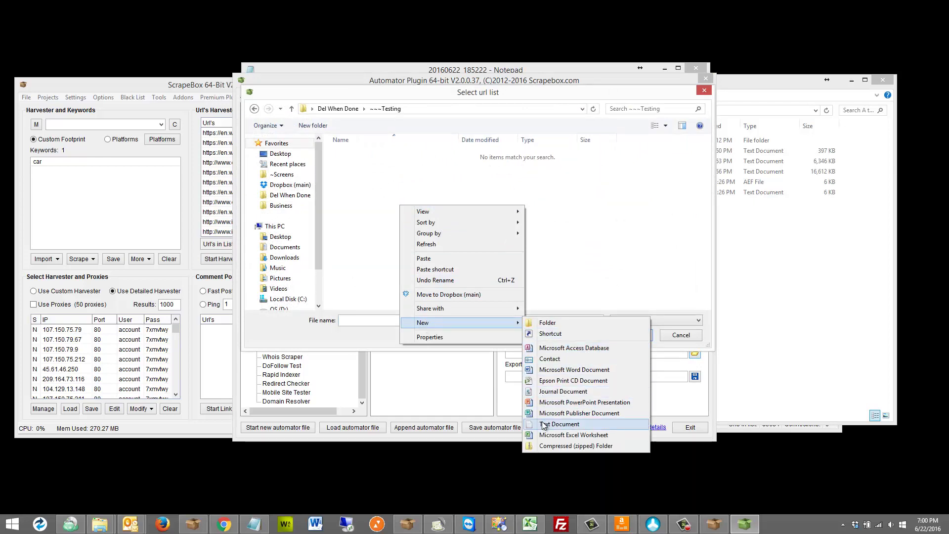
left_click(559, 424)
type("1")
left_click(426, 197)
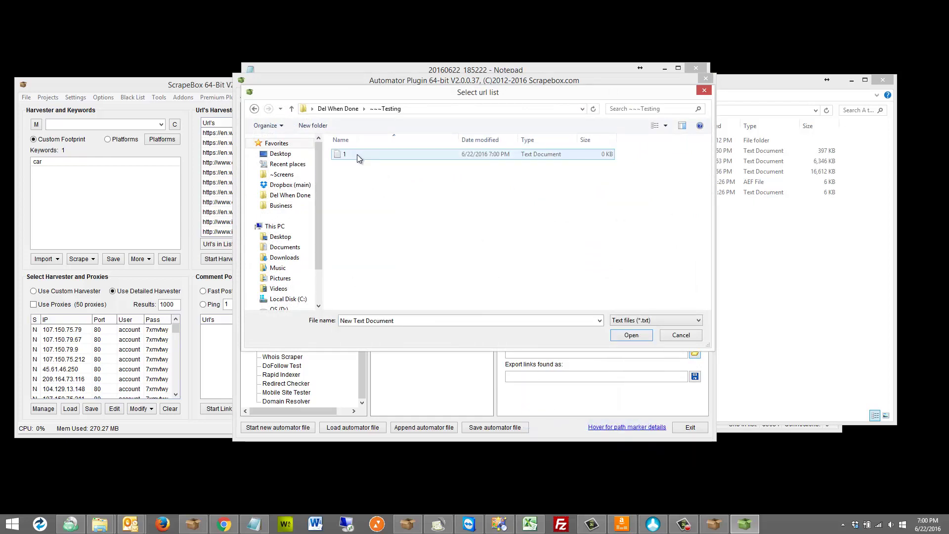
double_click(350, 157)
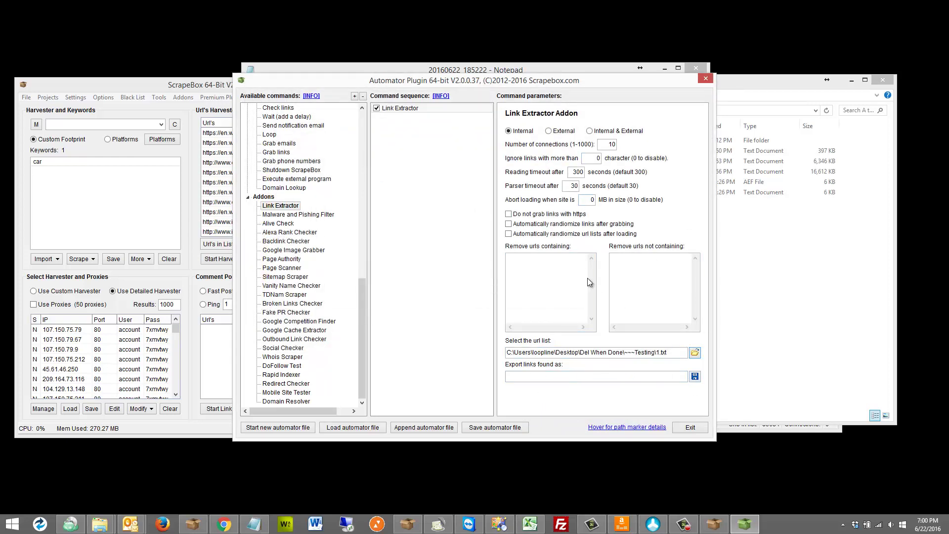
Set the found links to export as "round 1" and add a second Link Extractor command to the sequence
left_click(694, 376)
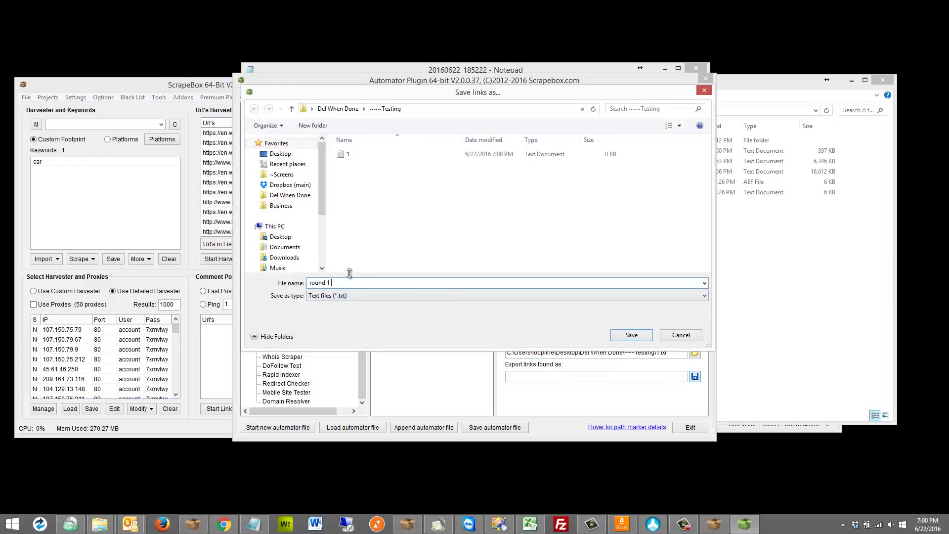
key("Return")
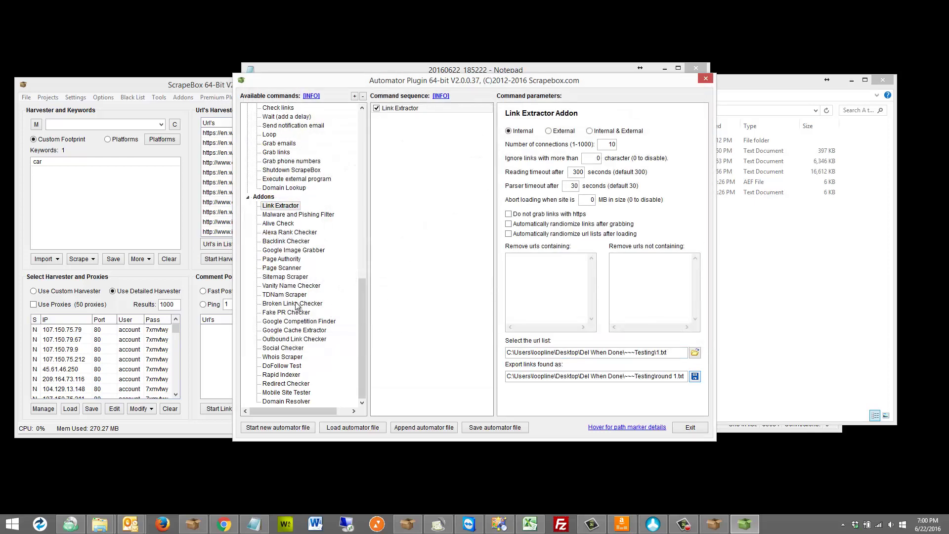
left_click(309, 352)
left_click(299, 315)
left_click_drag(275, 207, 419, 127)
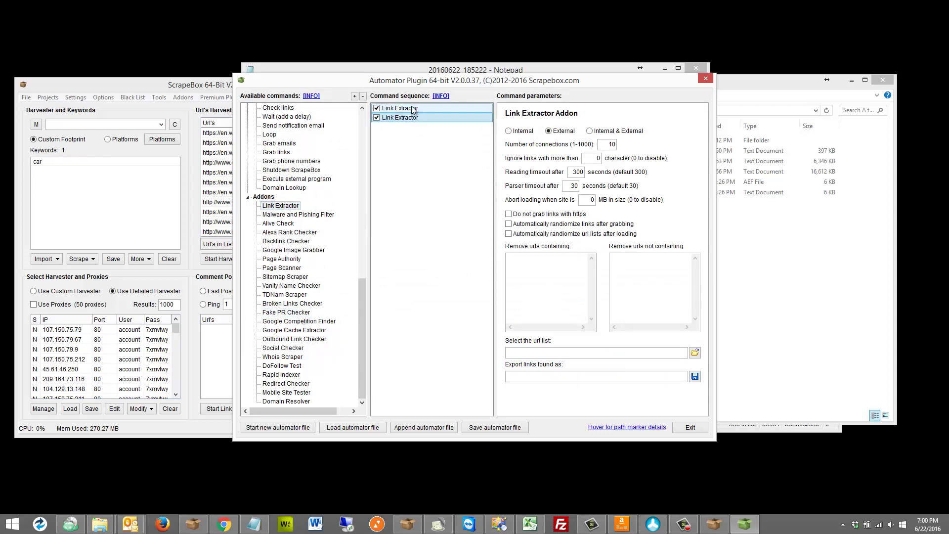
left_click(413, 108)
left_click(413, 118)
left_click(694, 352)
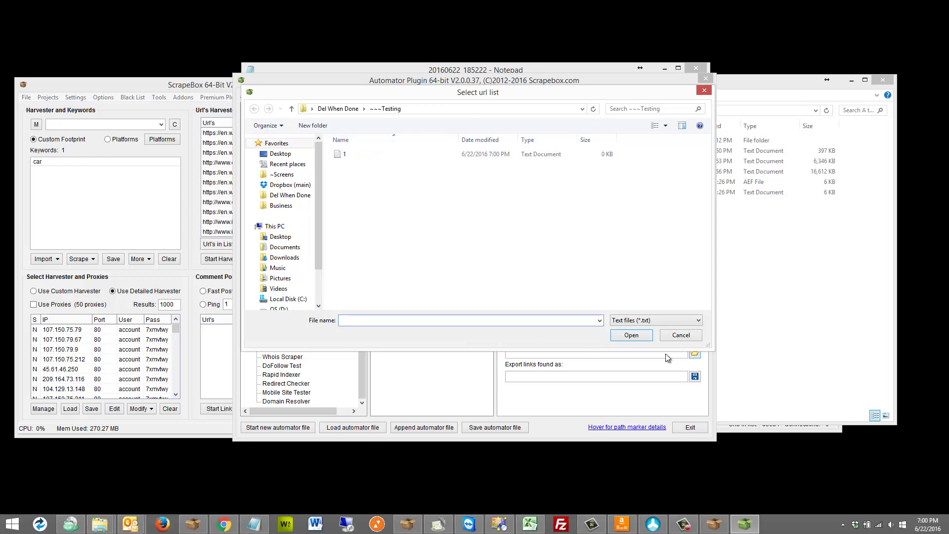
left_click(672, 336)
Create a text document named round1 in the ~~~Testing folder and set it as the first Link Extractor command's export file, allowing replacement
left_click(424, 109)
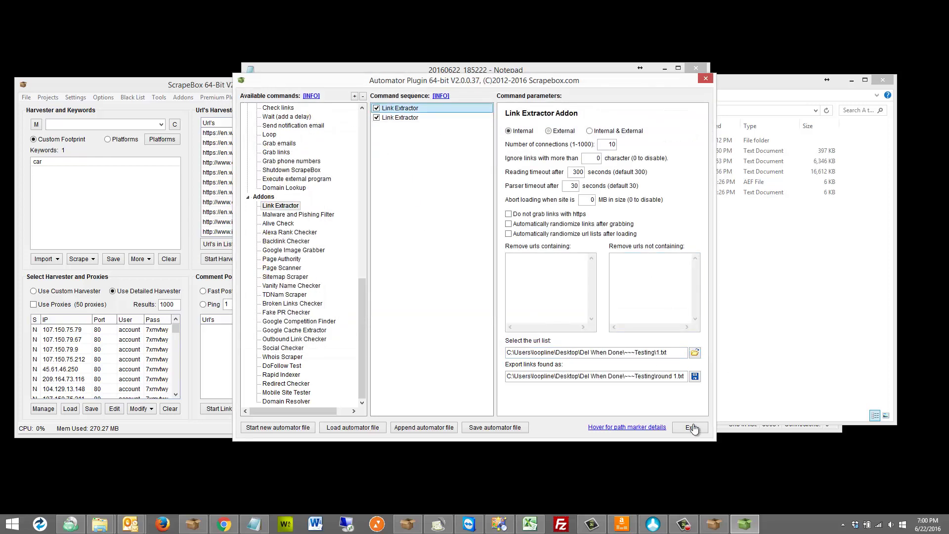
left_click(695, 377)
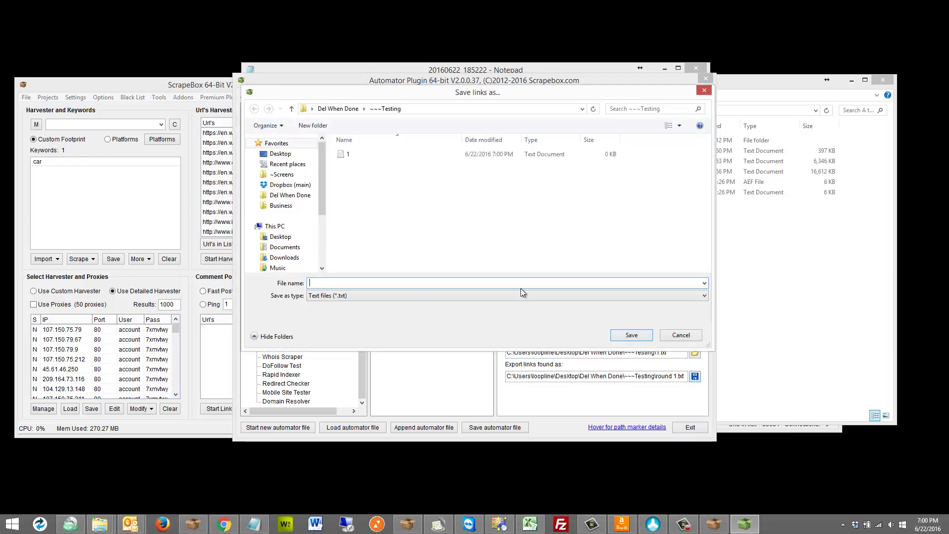
right_click(354, 177)
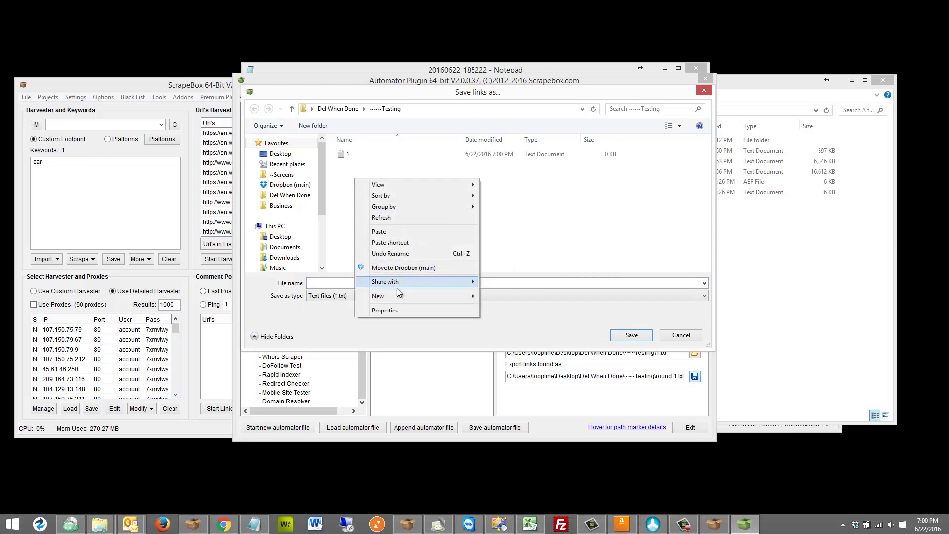
mouse_move(420, 296)
left_click(514, 398)
type("r")
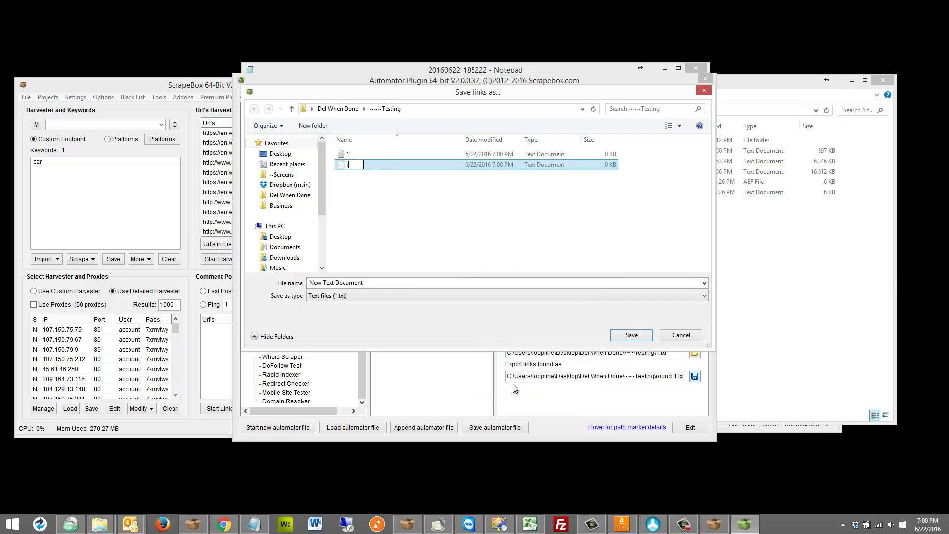
type("ound1")
key("Return")
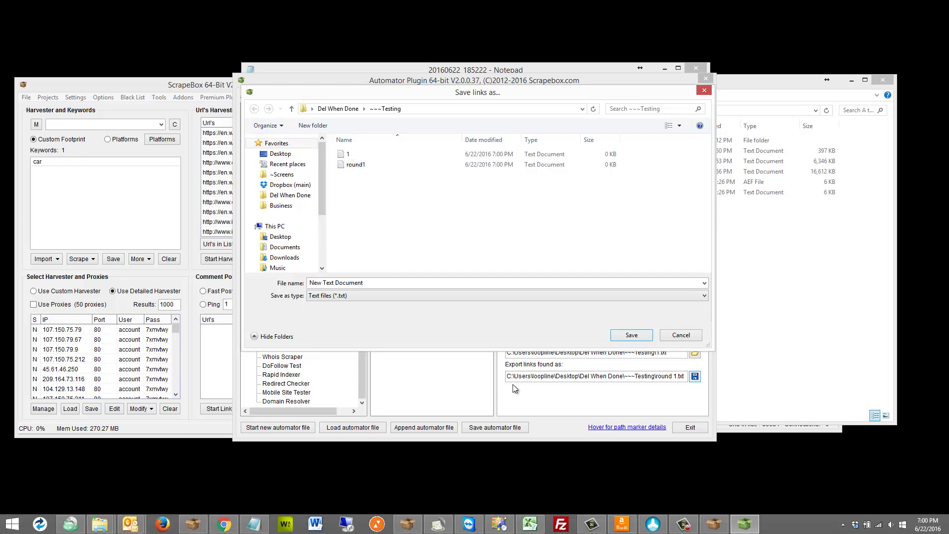
double_click(356, 165)
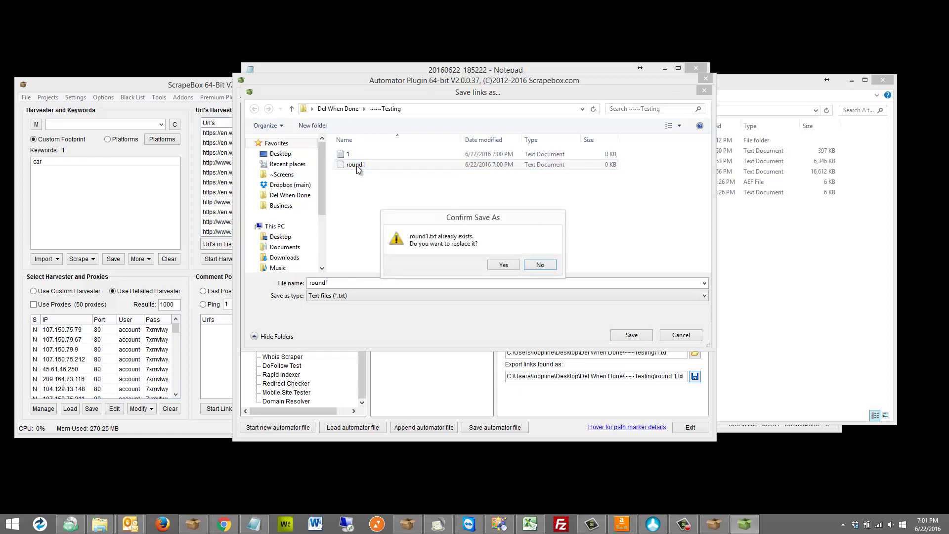
left_click(503, 265)
Set the second Link Extractor command in the sequence to extract internal links
left_click(405, 127)
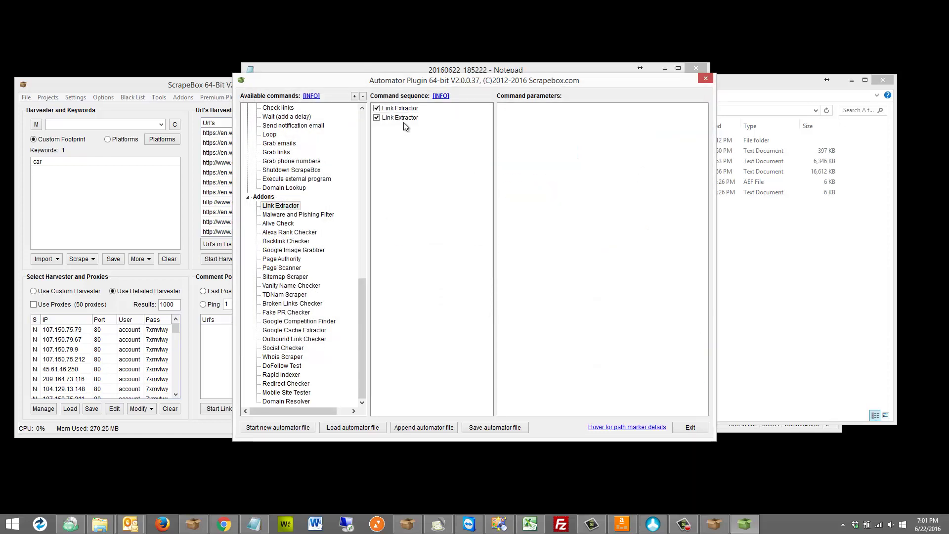
left_click(403, 118)
left_click(519, 132)
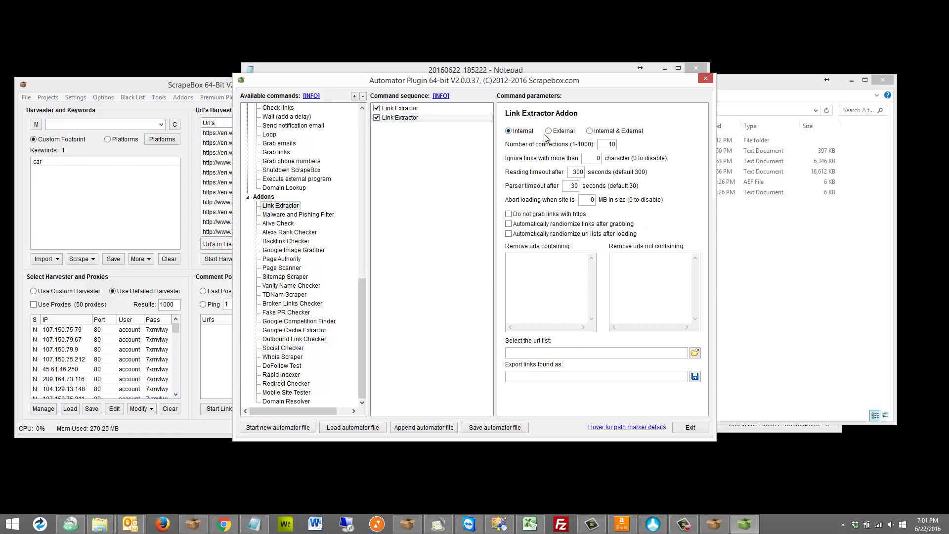
Set round1 as the second Link Extractor command's URL list and a new text document named round2 as its export file, allowing replacement
left_click(694, 353)
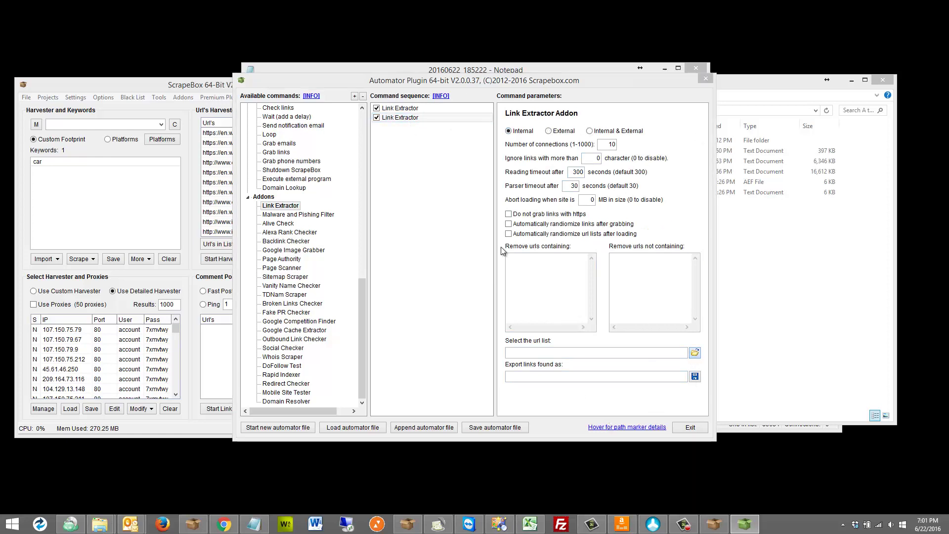
double_click(358, 166)
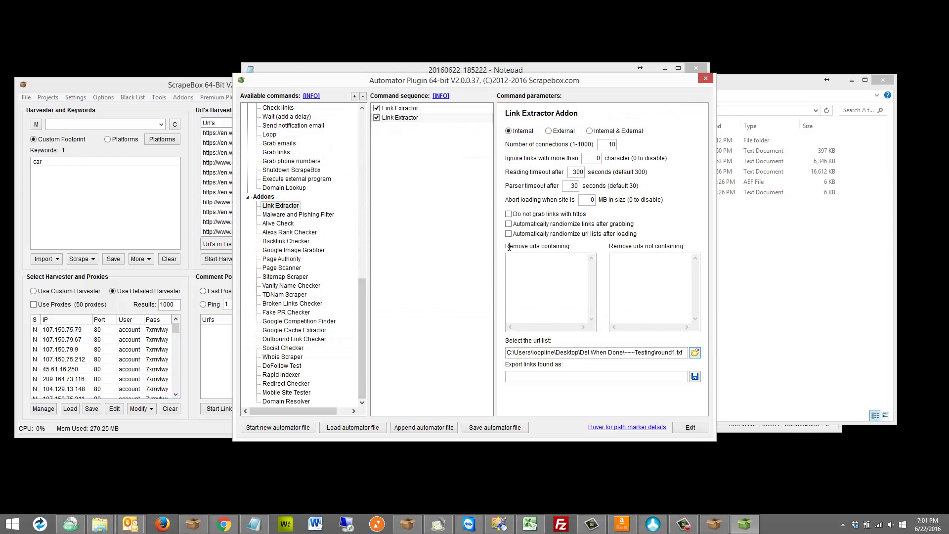
left_click(695, 378)
right_click(396, 221)
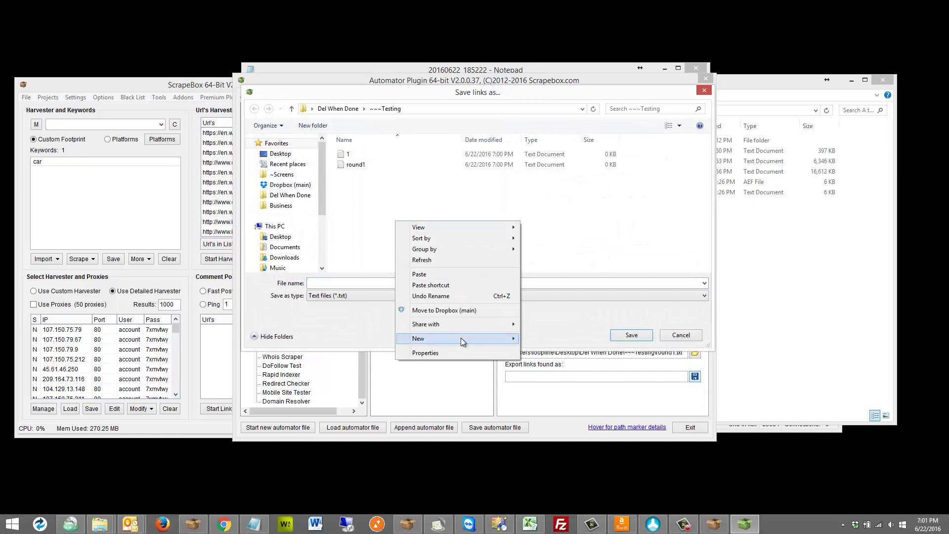
mouse_move(461, 338)
left_click(569, 429)
type("round2")
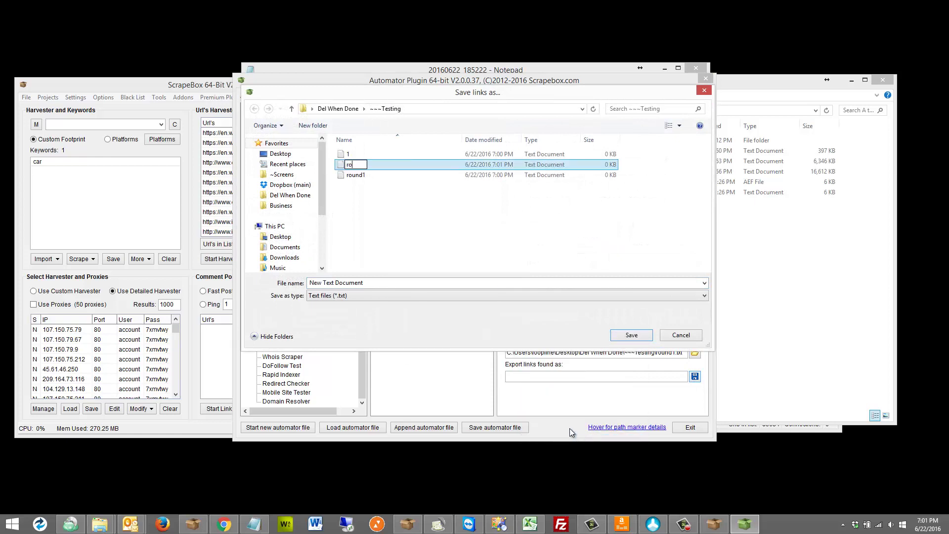
key("Return")
key("Return")
left_click(504, 262)
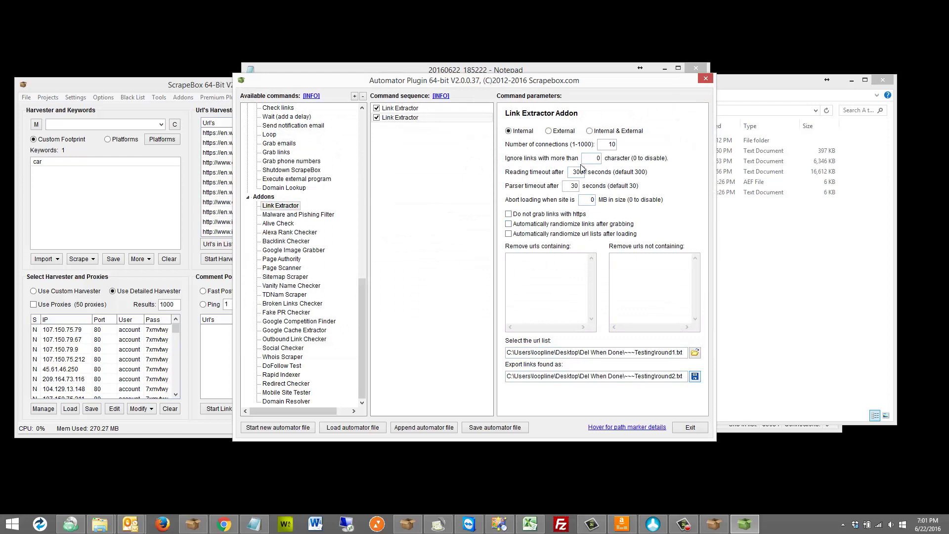
Add a third Link Extractor command that extracts internal links, using round2 as its URL list
left_click_drag(282, 209, 458, 126)
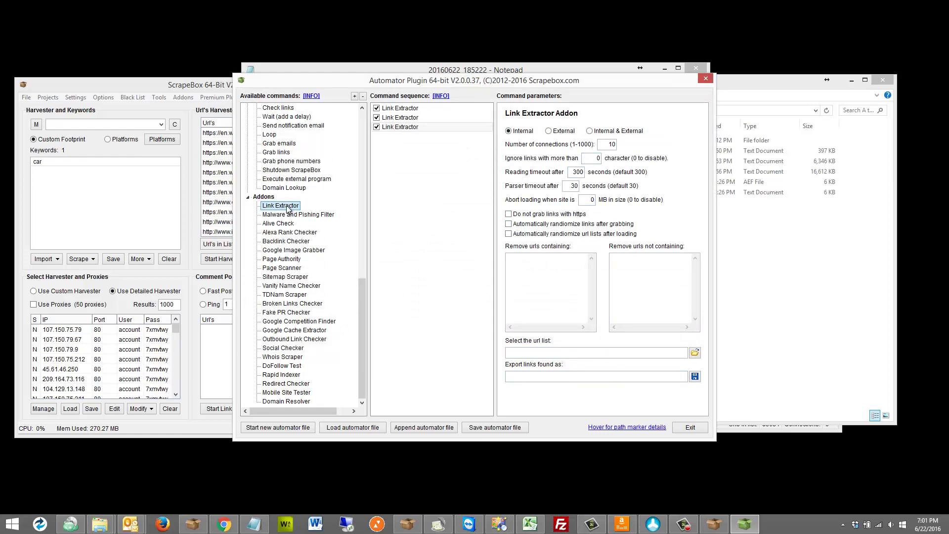
left_click(458, 126)
left_click(508, 131)
left_click(695, 353)
double_click(372, 173)
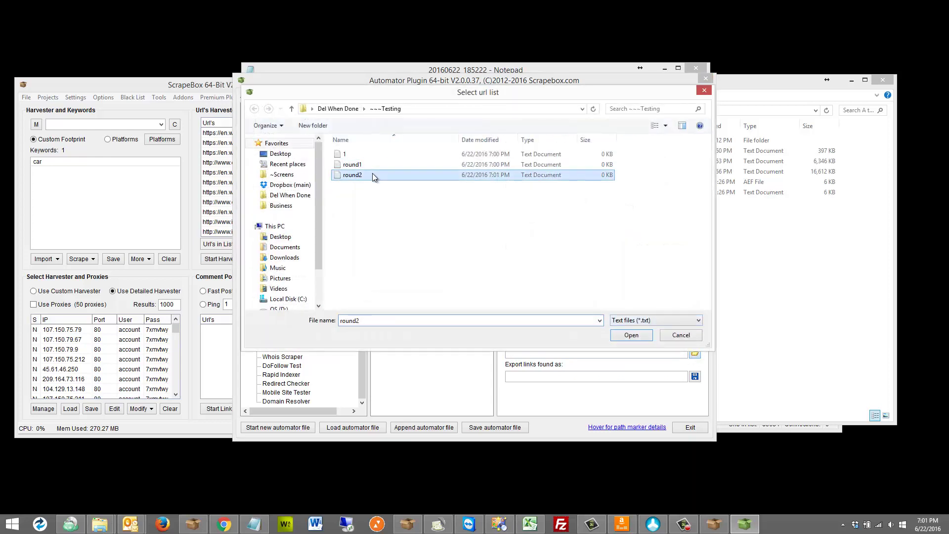
Create a text document named round3 in the ~~~Testing folder and set it as the third Link Extractor command's export file, allowing replacement
left_click(694, 376)
right_click(385, 215)
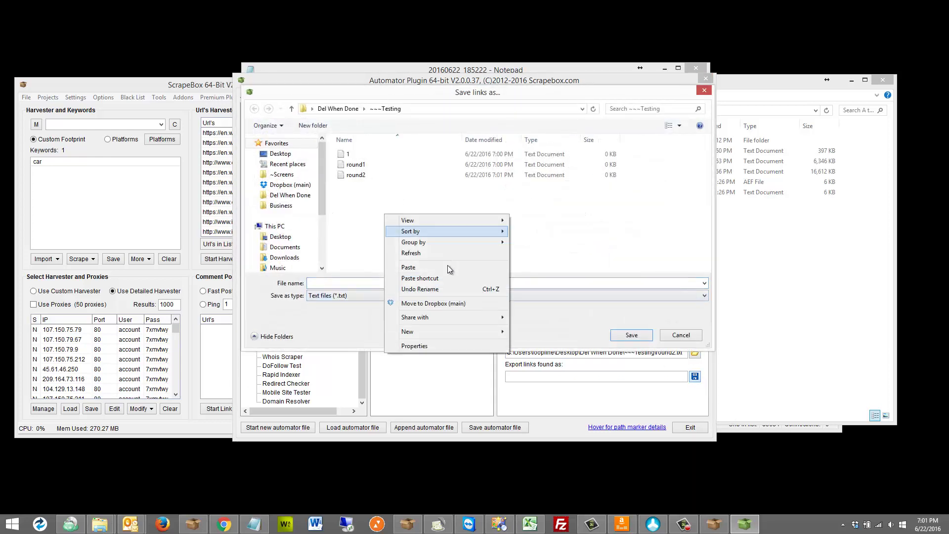
mouse_move(447, 332)
left_click(561, 435)
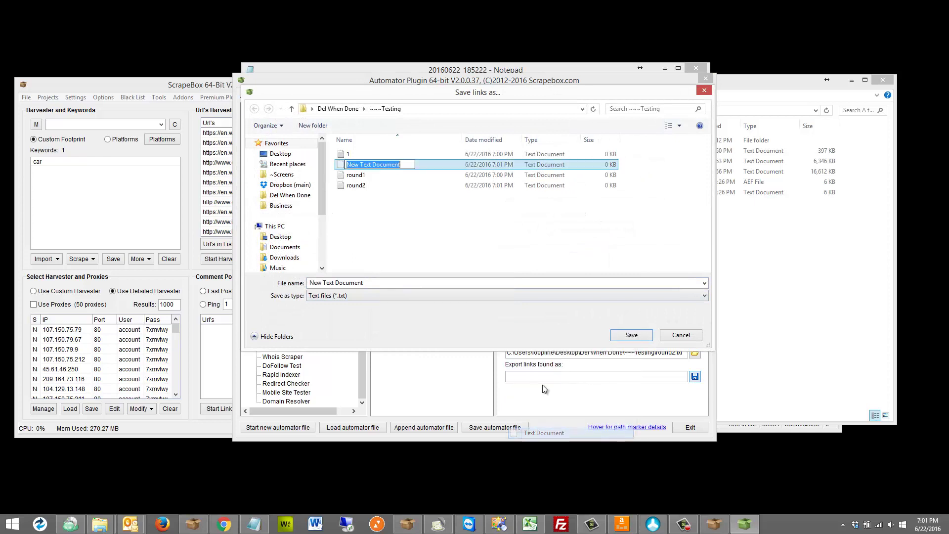
type("round2")
key("Return")
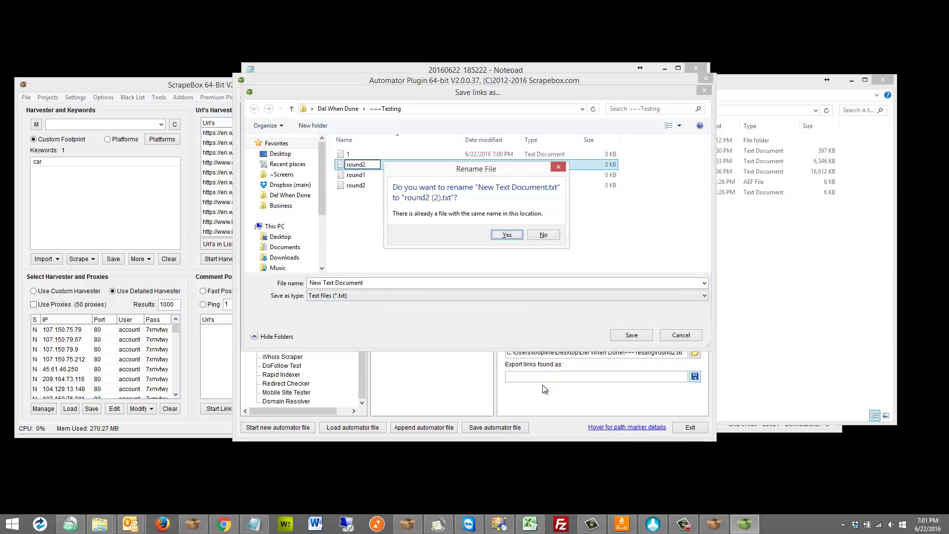
left_click(530, 253)
type("round3")
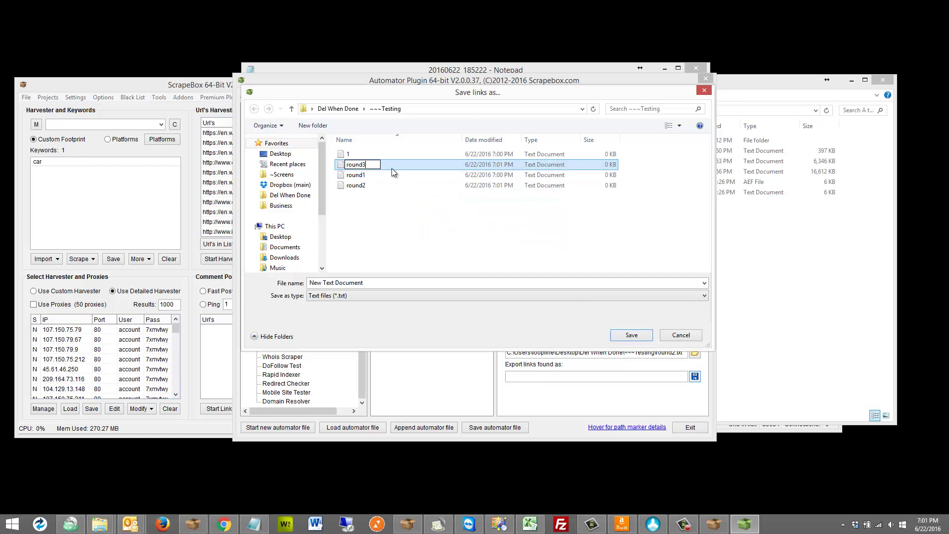
key("Return")
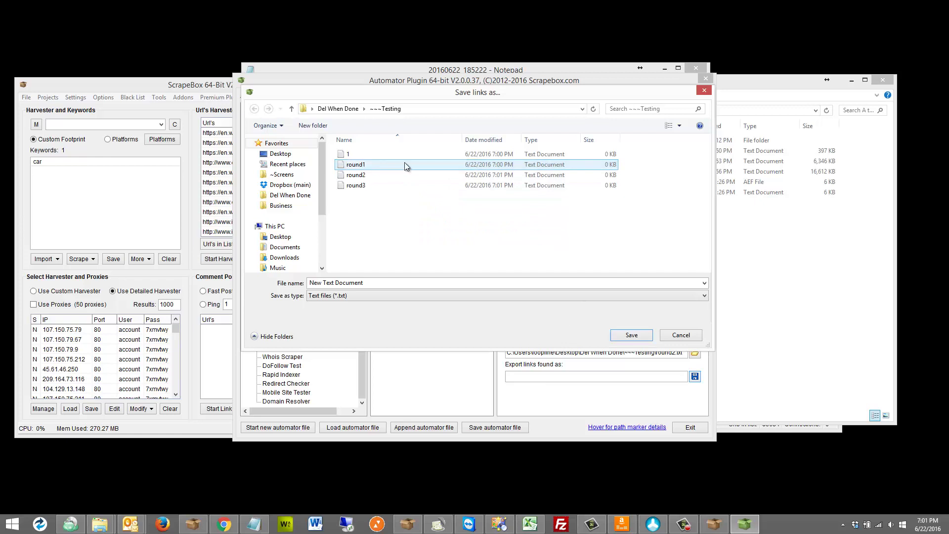
double_click(356, 186)
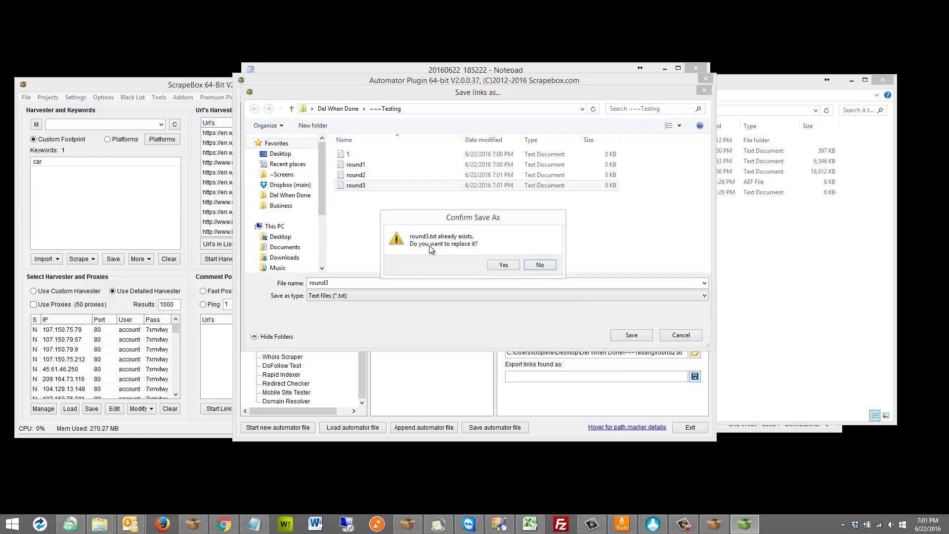
left_click(506, 262)
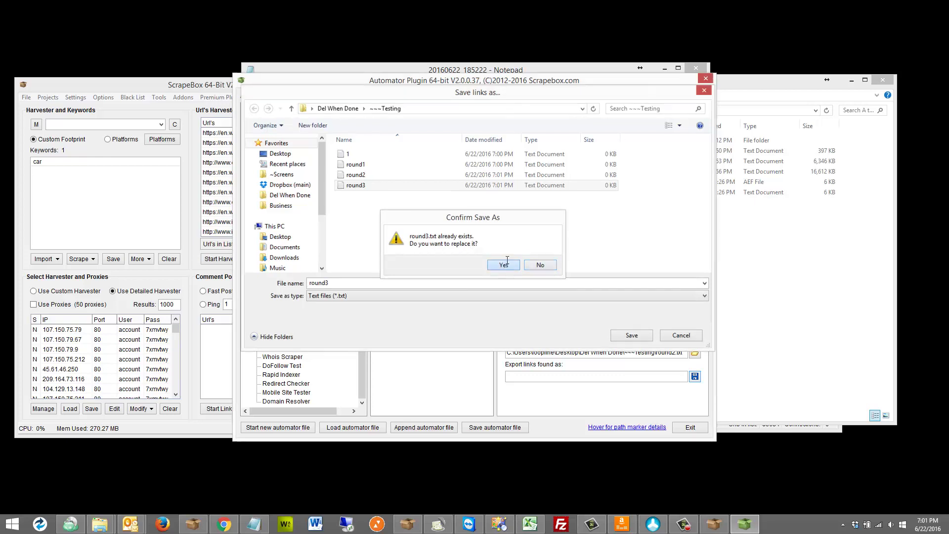
left_click(507, 260)
left_click(442, 144)
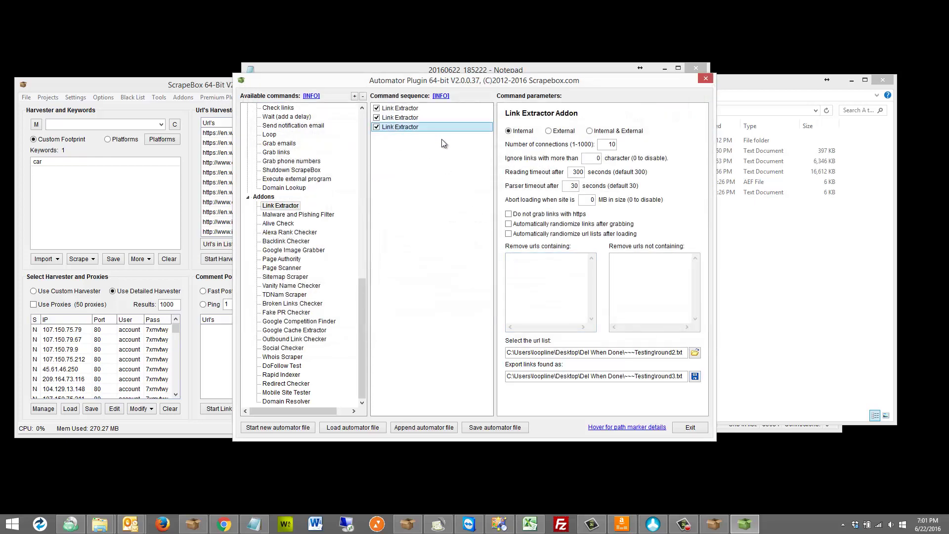
left_click(665, 352)
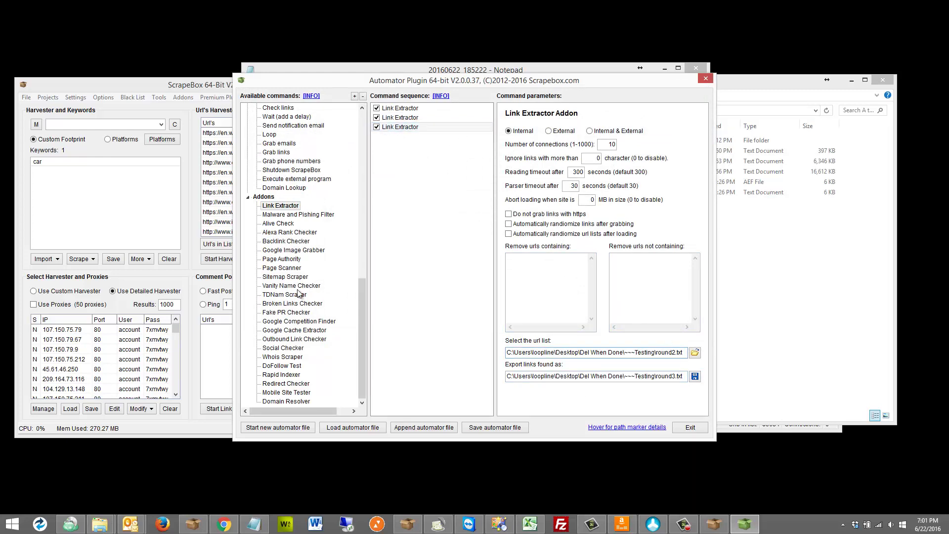
double_click(298, 204)
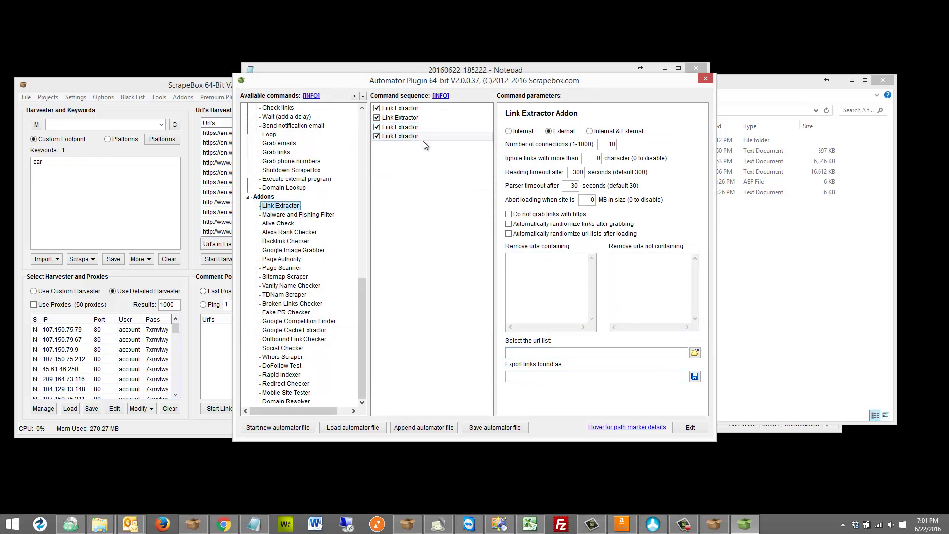
left_click(521, 131)
left_click(429, 126)
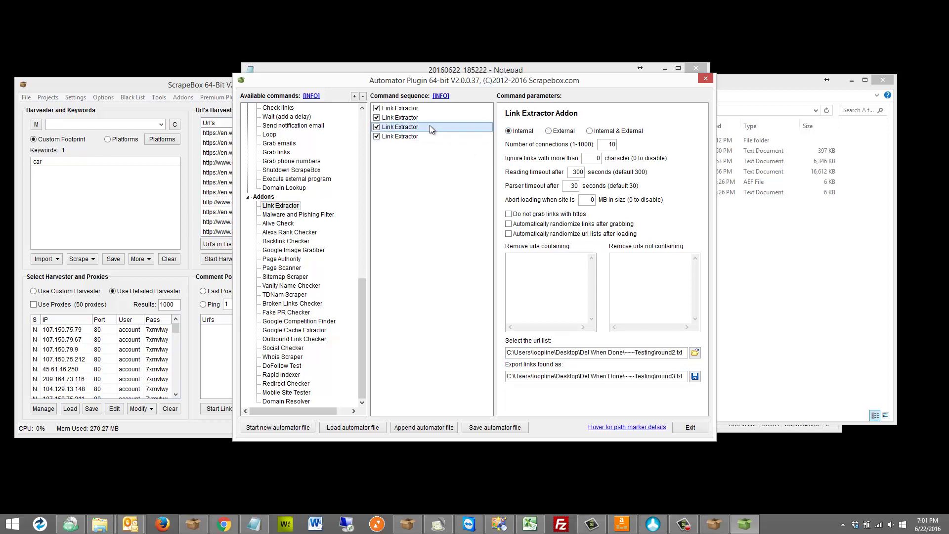
left_click(419, 137)
left_click(419, 126)
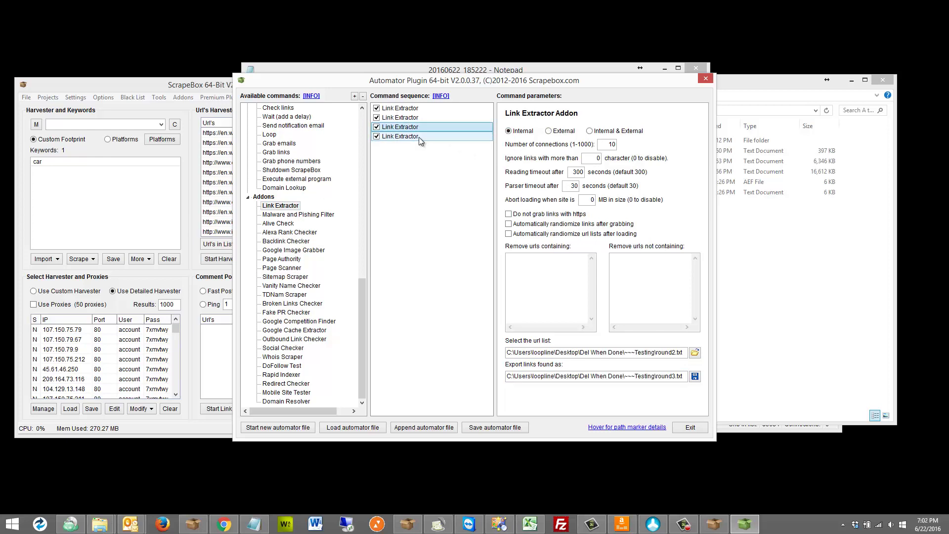
left_click(419, 137)
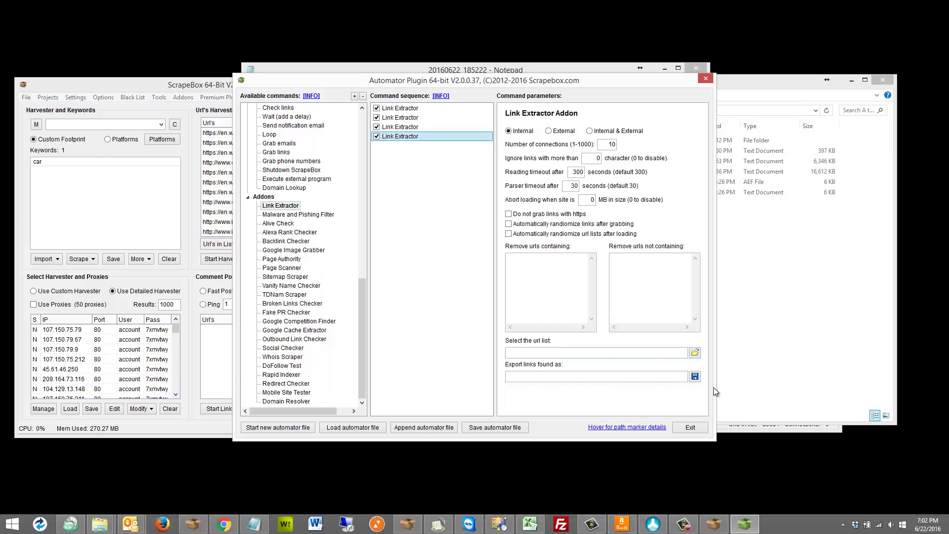
right_click(397, 141)
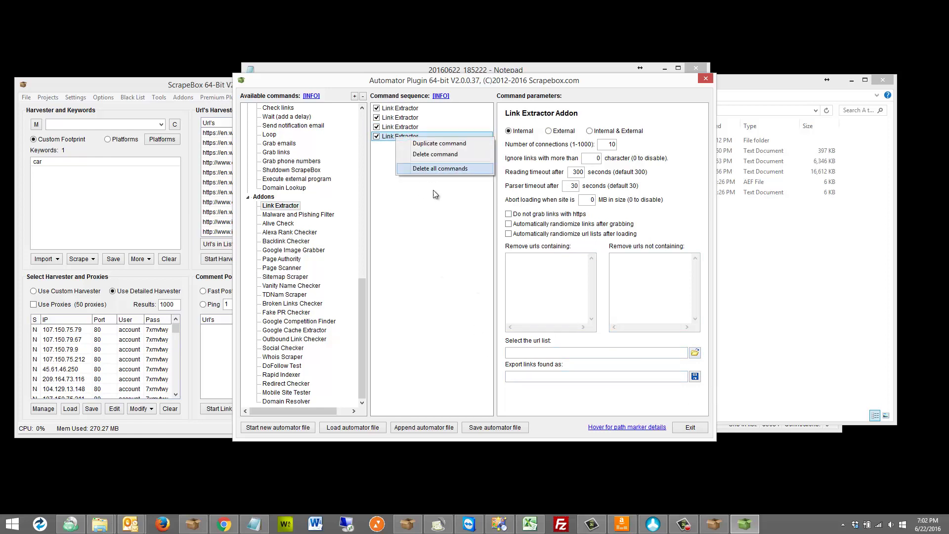
left_click(430, 153)
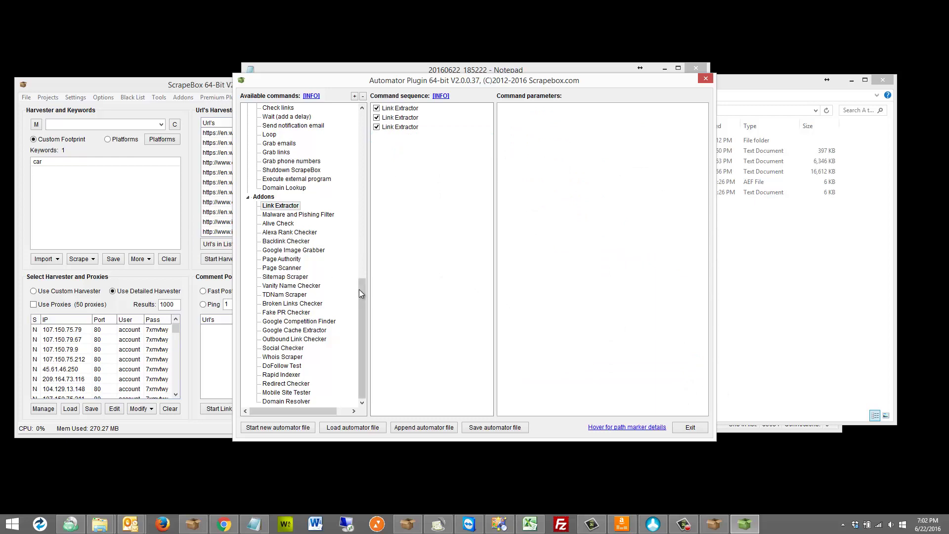
Add two "Import and add urls into harvester" commands to the sequence, importing the files 1 and round1
left_click_drag(364, 281, 365, 162)
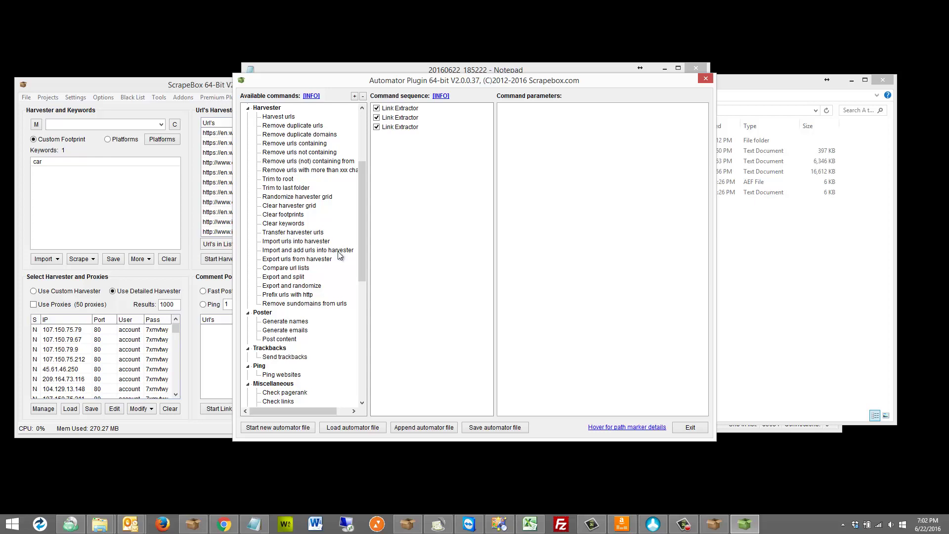
left_click_drag(338, 251, 478, 213)
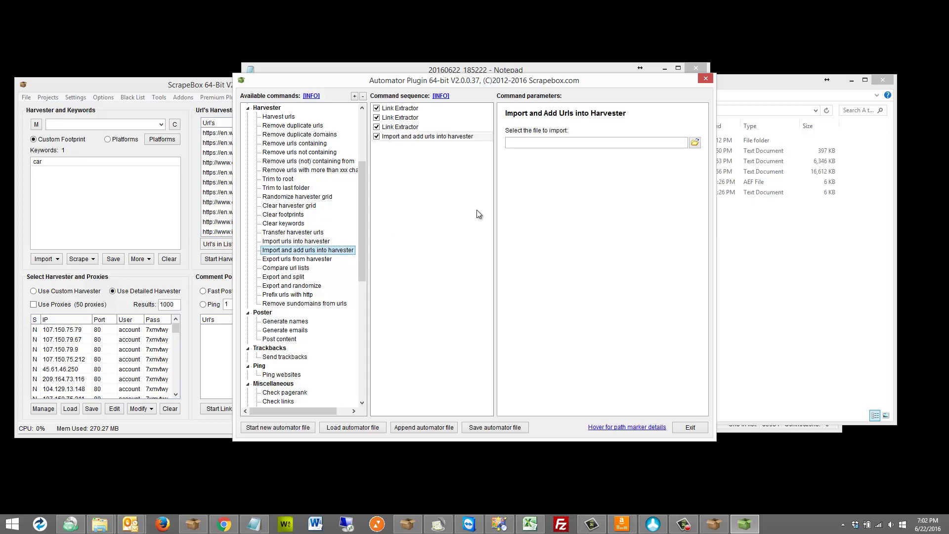
left_click(697, 143)
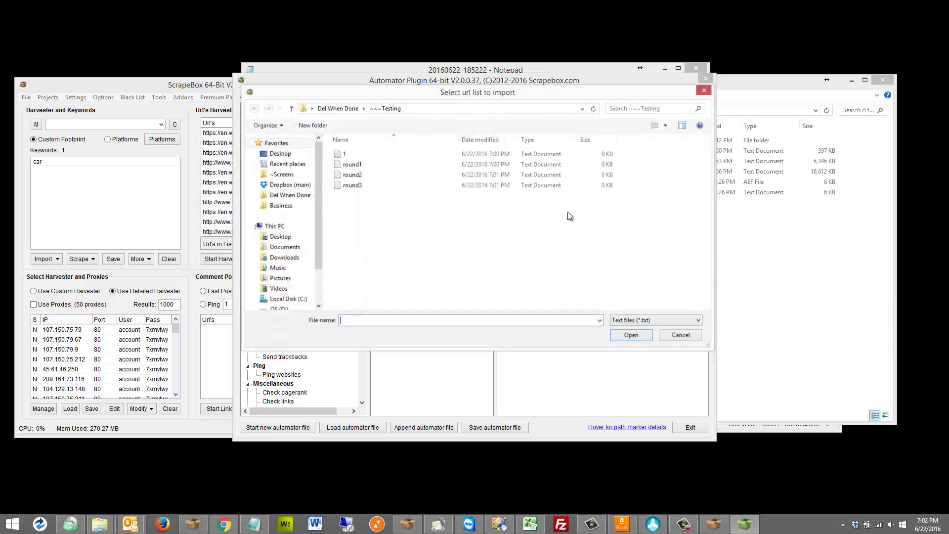
double_click(353, 155)
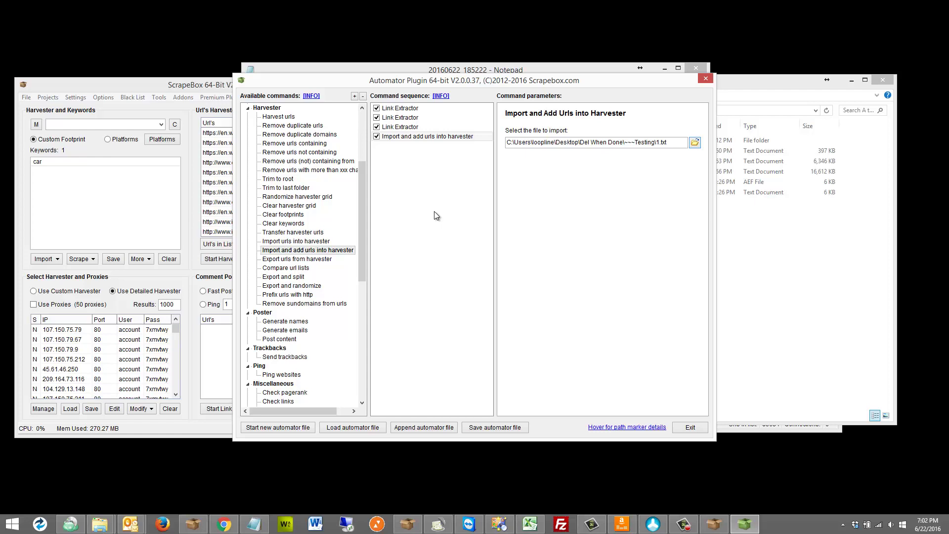
double_click(321, 250)
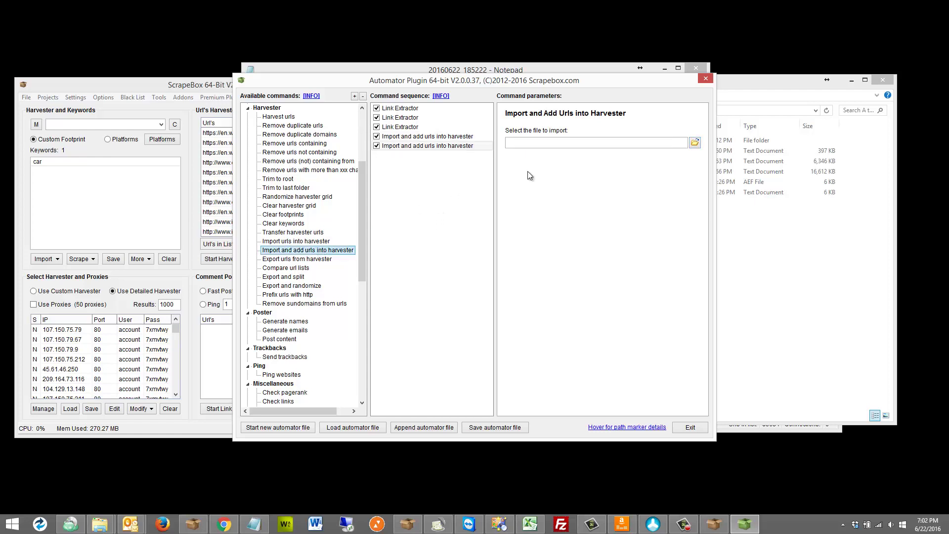
left_click(695, 143)
double_click(382, 165)
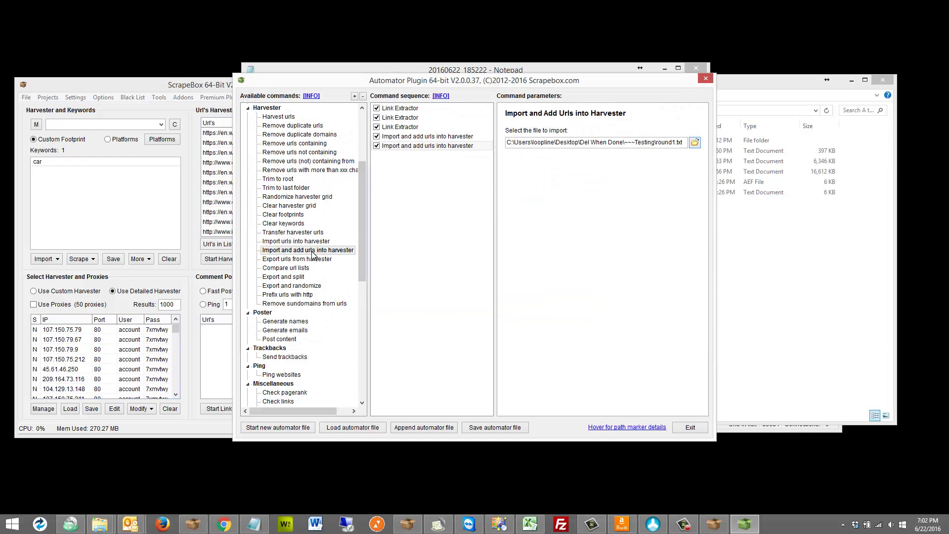
Add two more "Import and add urls into harvester" commands to the sequence, importing round2 and round3
double_click(310, 250)
left_click(695, 142)
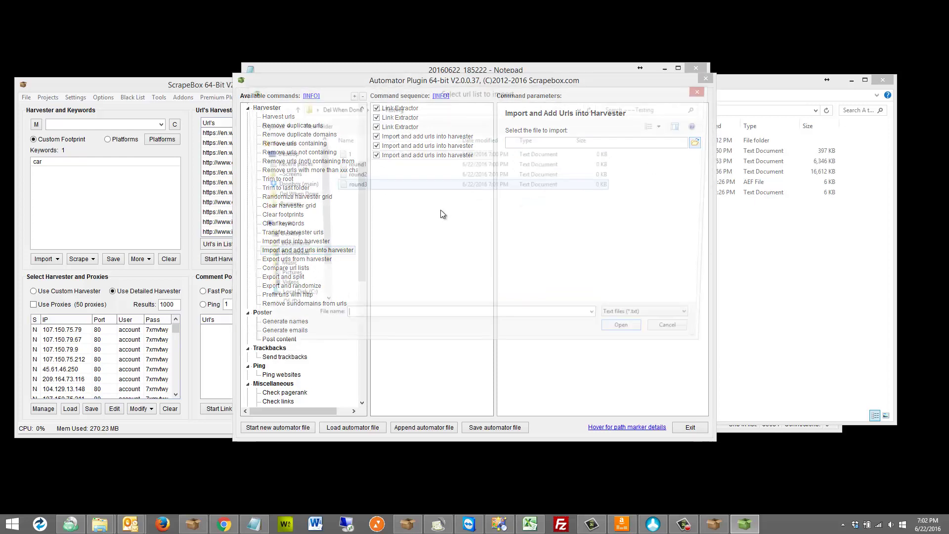
double_click(376, 174)
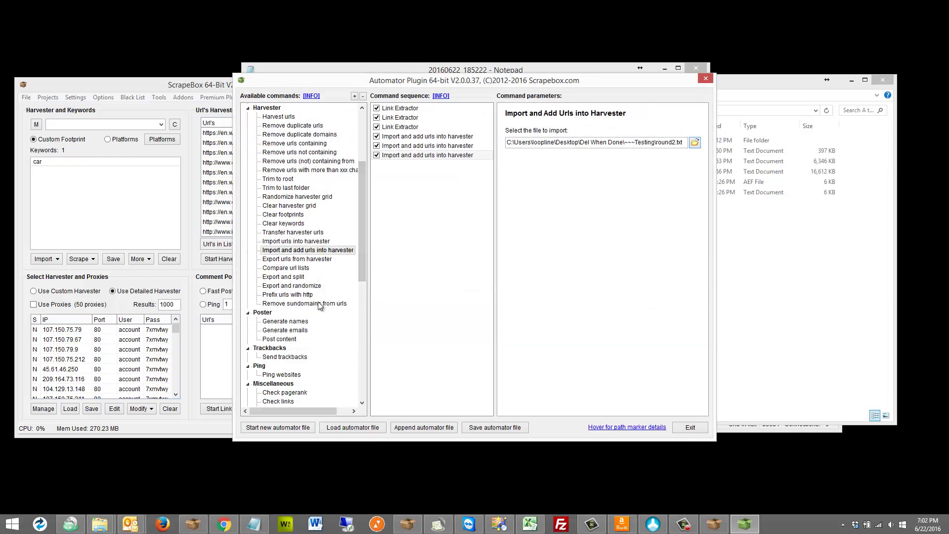
double_click(297, 250)
left_click(694, 143)
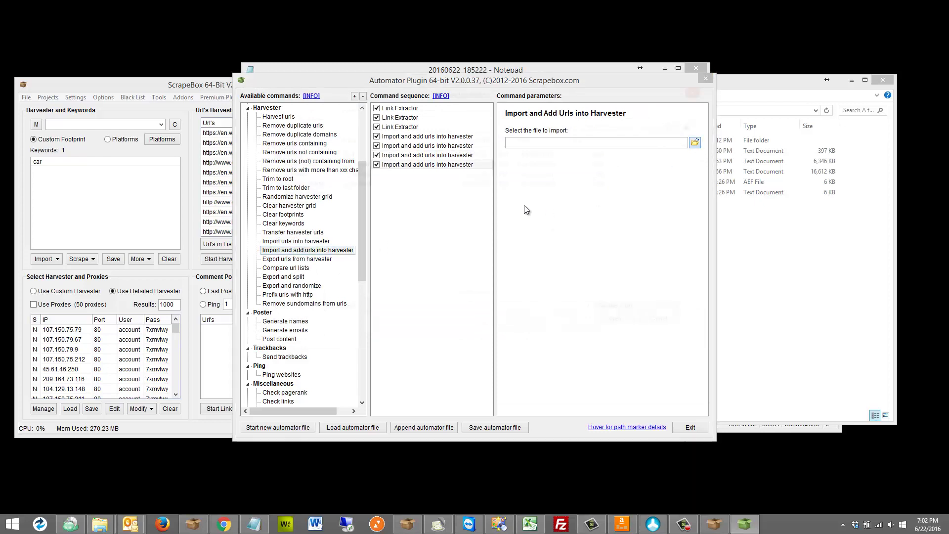
double_click(361, 186)
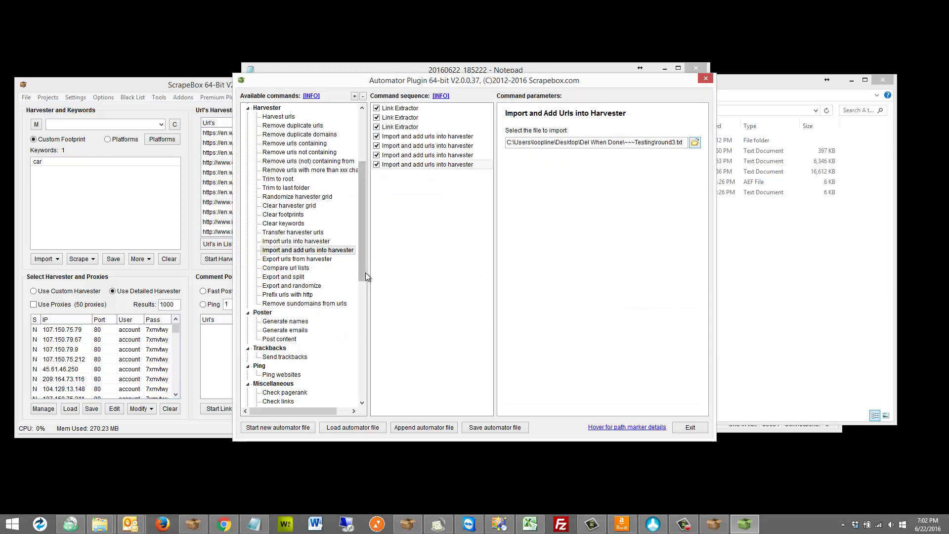
left_click(410, 164)
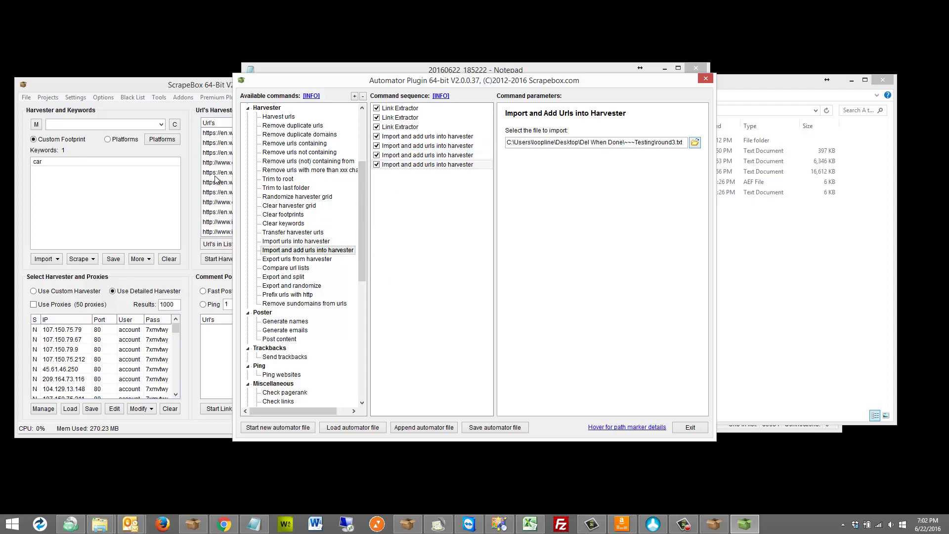
Add a "Remove duplicate urls" command and an "Export urls from harvester" command to the end of the sequence
double_click(314, 126)
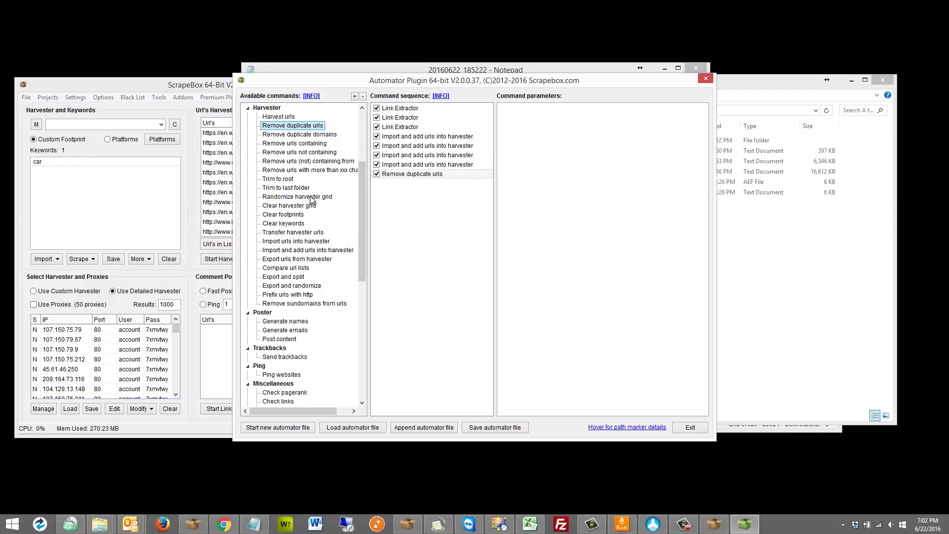
double_click(296, 260)
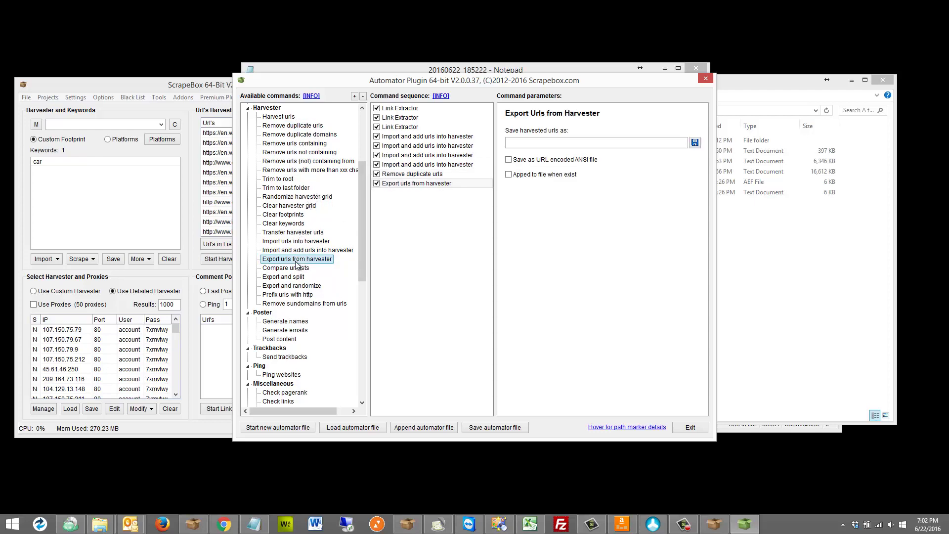
Create a text document named final in the ~~~Testing folder and set it as the harvester export file, allowing replacement
left_click(694, 143)
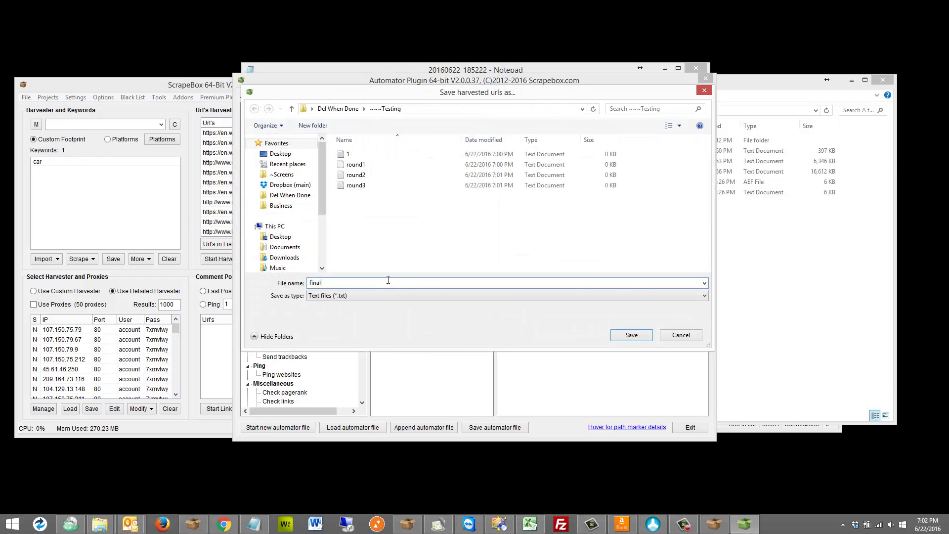
right_click(389, 222)
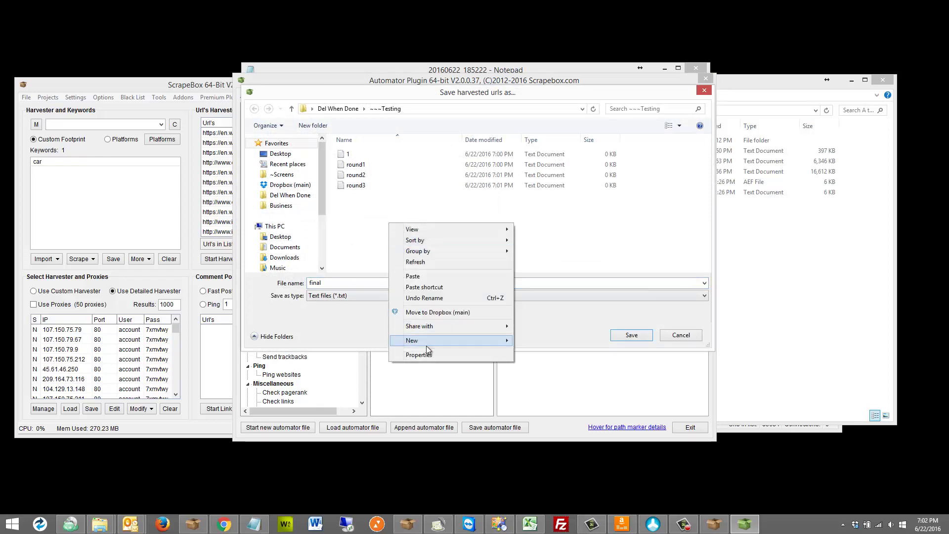
mouse_move(458, 344)
left_click(543, 441)
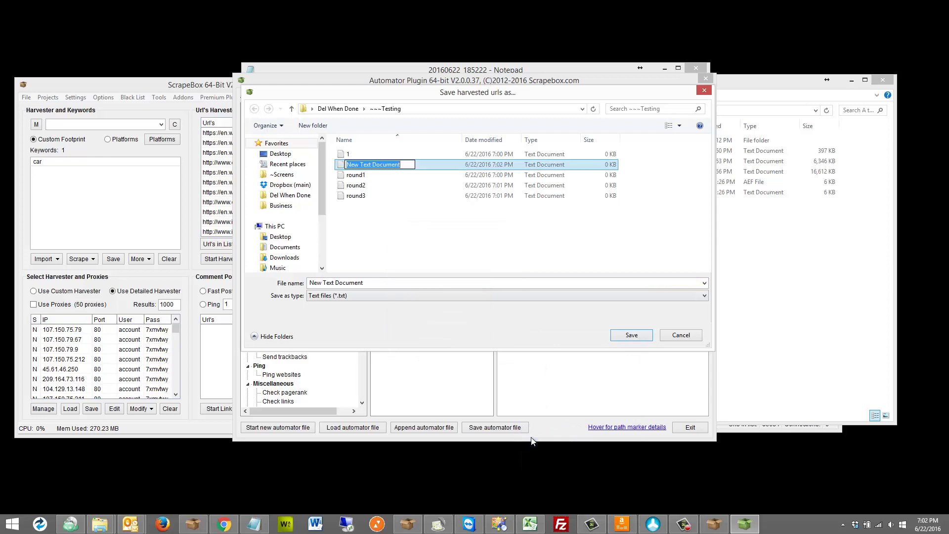
type("final")
key("Return")
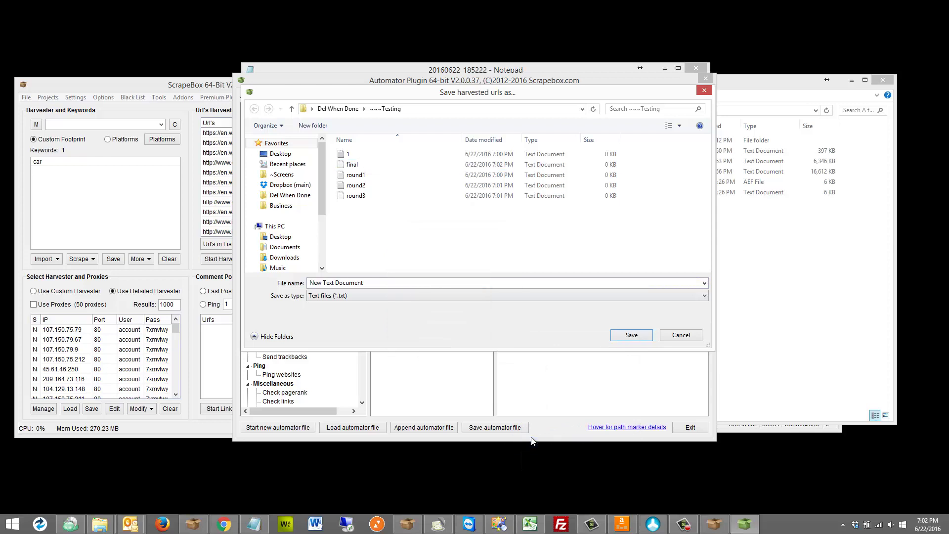
double_click(352, 164)
left_click(505, 265)
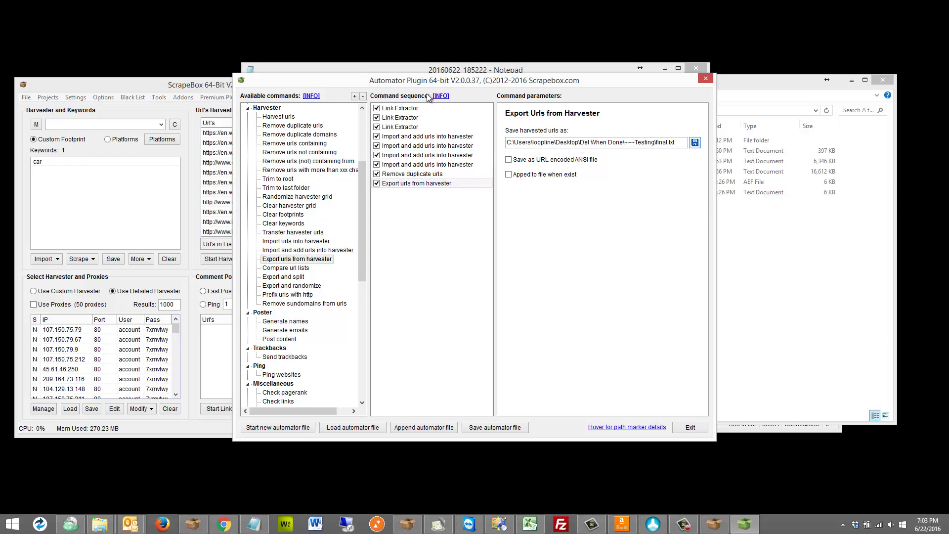
Review the first Link Extractor and export command settings, and examine the files in the ~~~Testing folder in File Explorer, including file 1
left_click(425, 108)
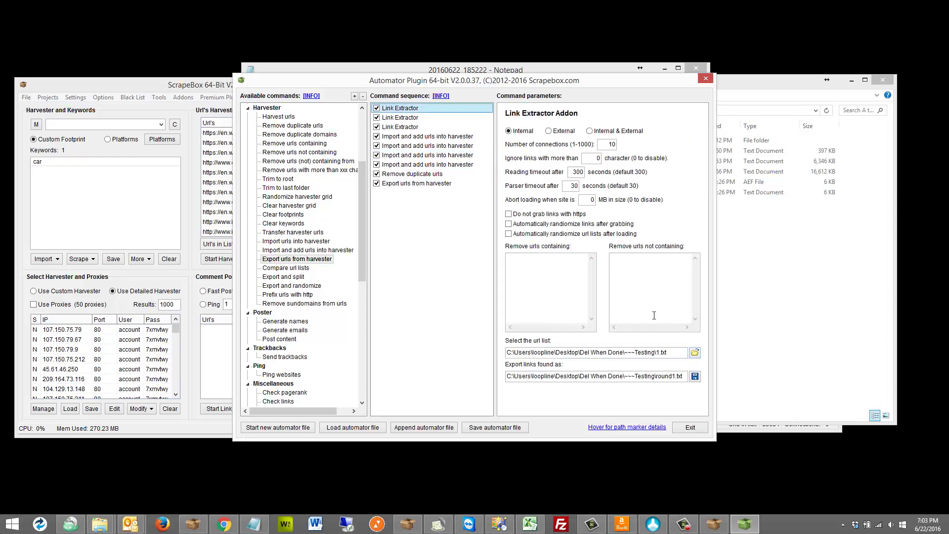
left_click(399, 184)
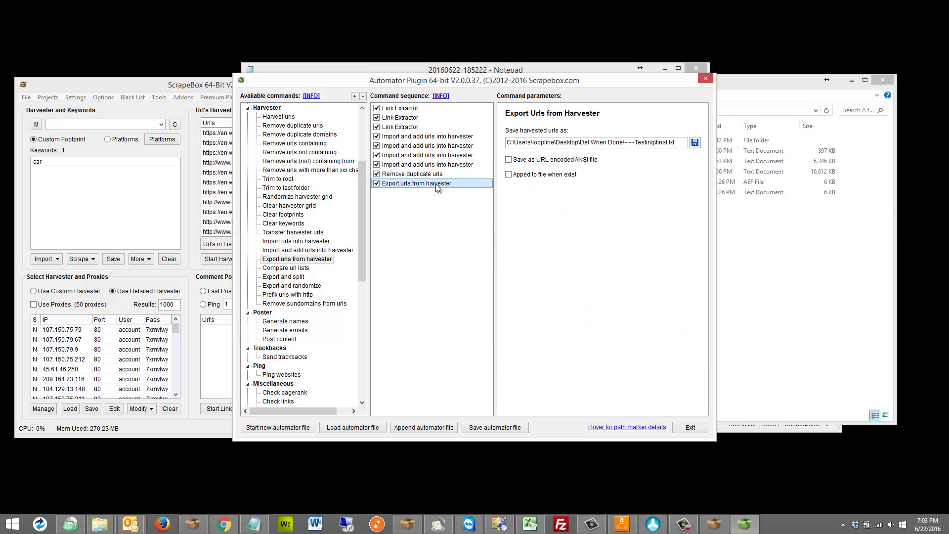
left_click(773, 239)
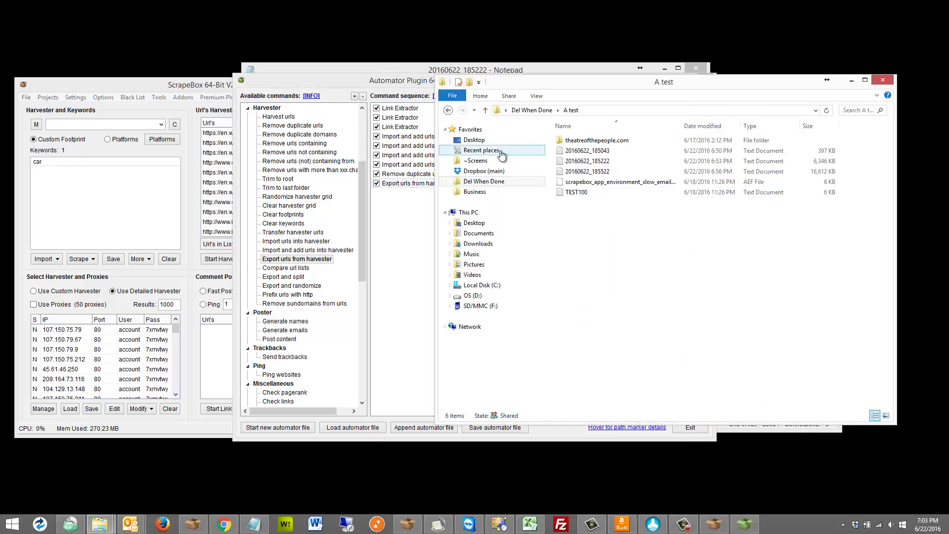
left_click(493, 183)
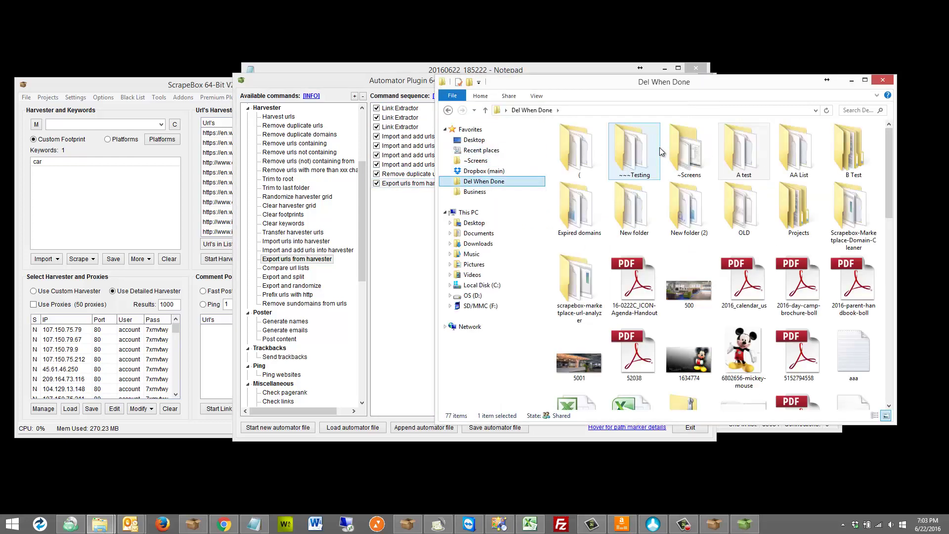
double_click(648, 144)
left_click(576, 182)
left_click(586, 150)
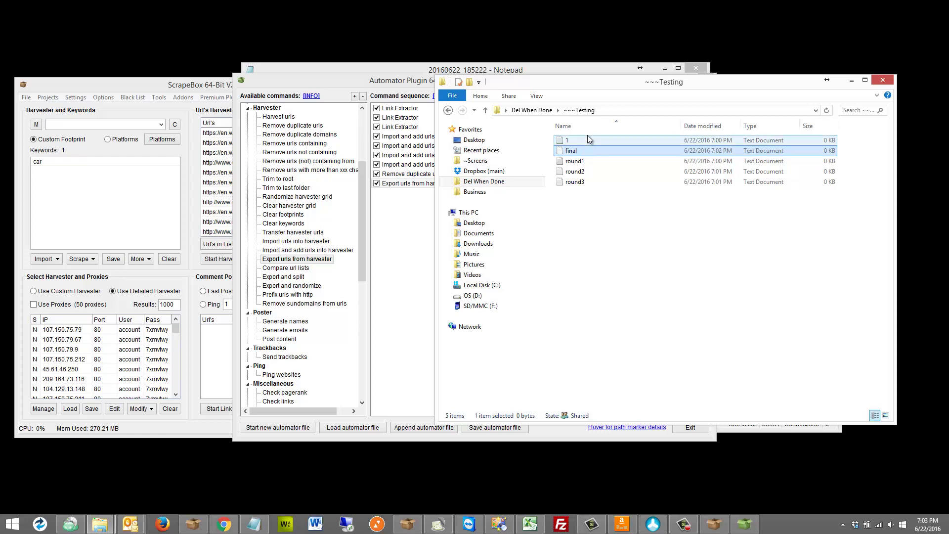
double_click(588, 137)
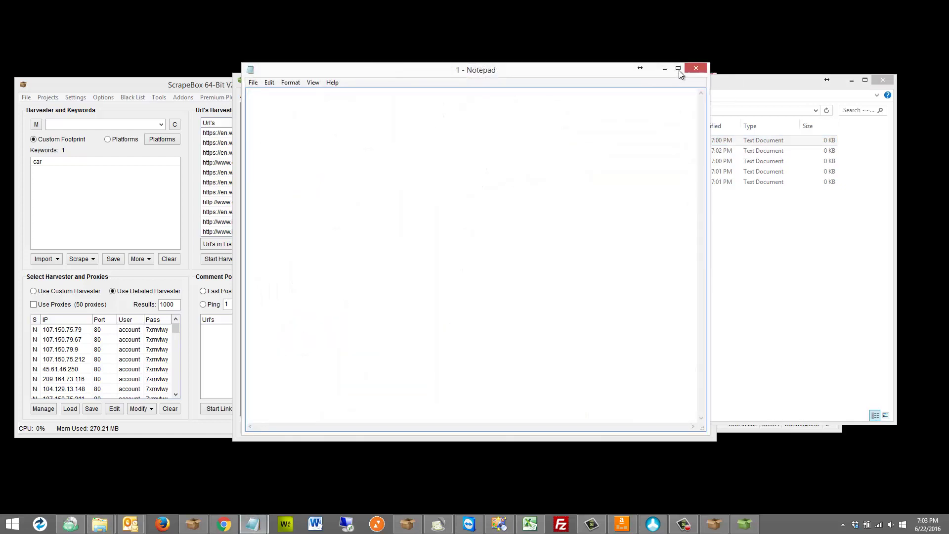
left_click(695, 69)
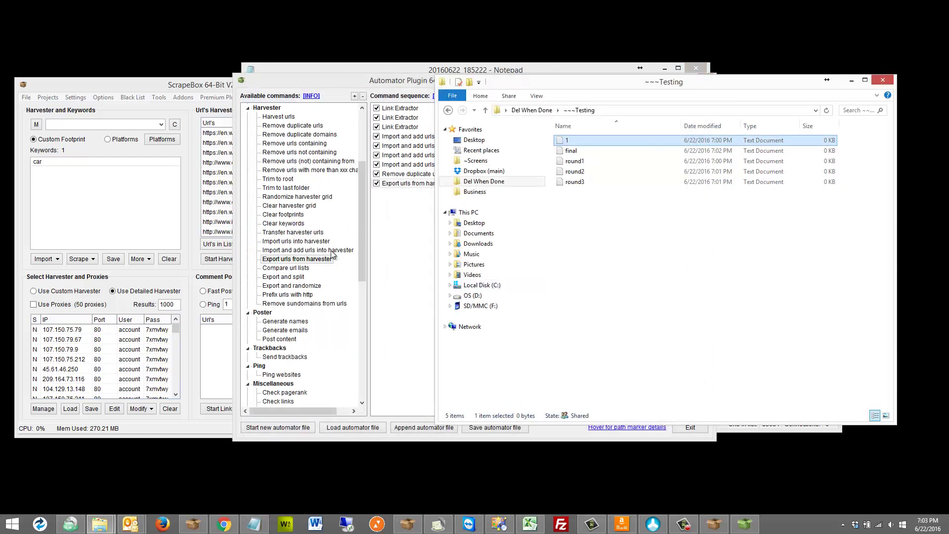
left_click(384, 240)
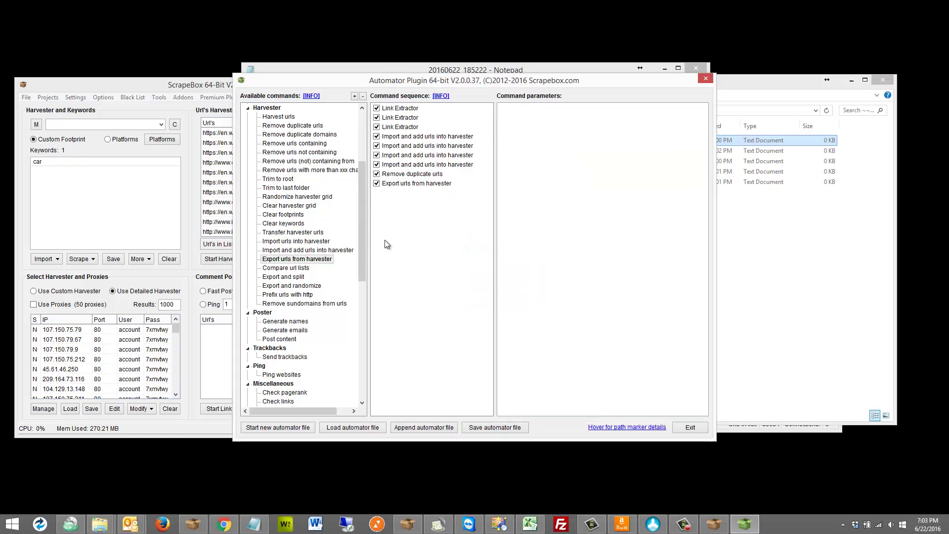
left_click(197, 90)
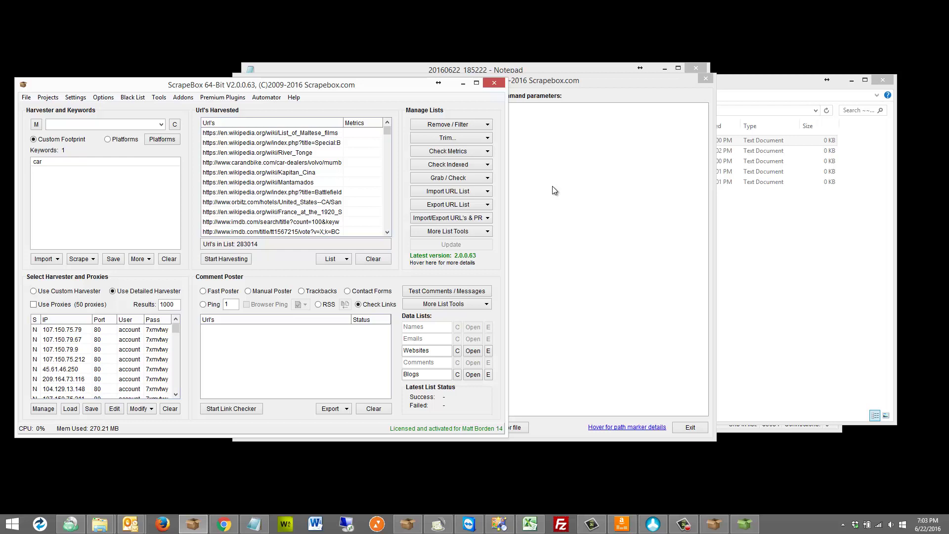
left_click(776, 258)
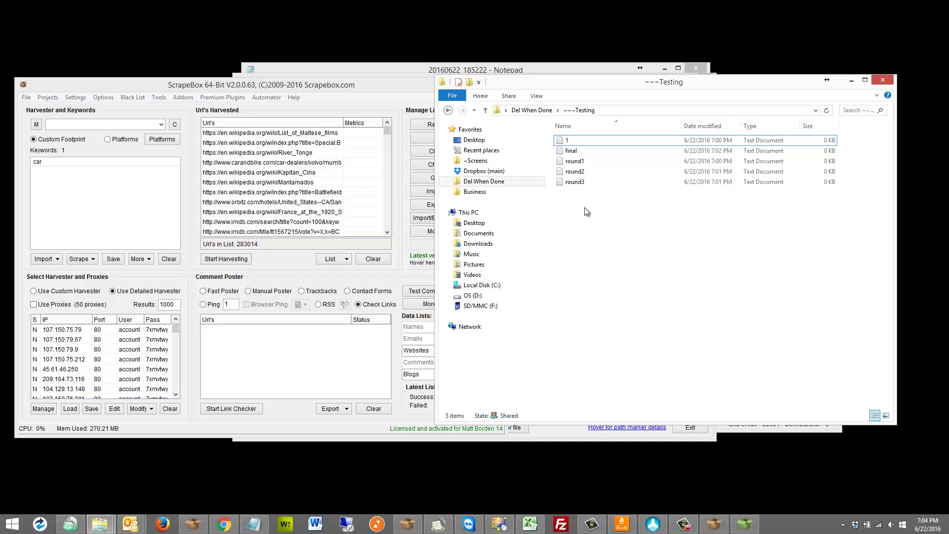
left_click(370, 70)
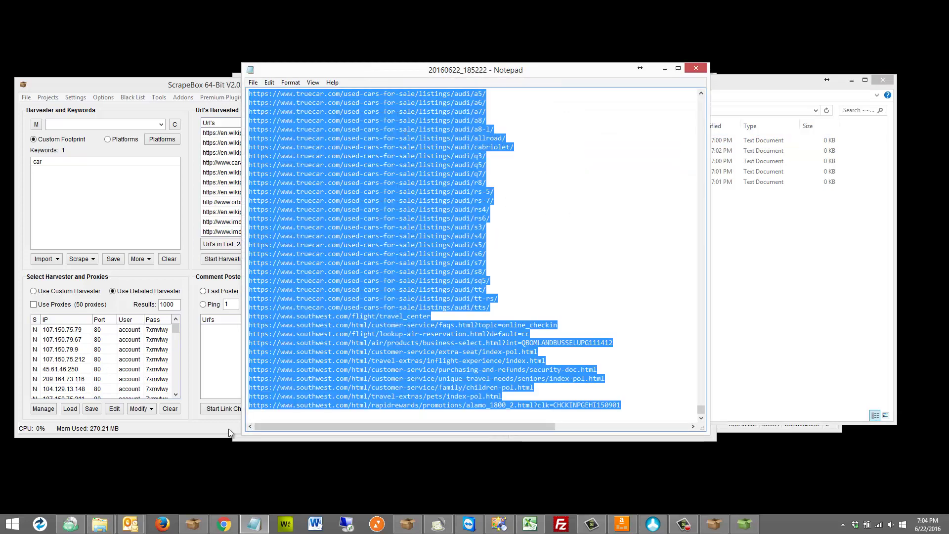
Add an "Execute external program" command to the end of the Automator Plugin's command sequence
left_click(237, 434)
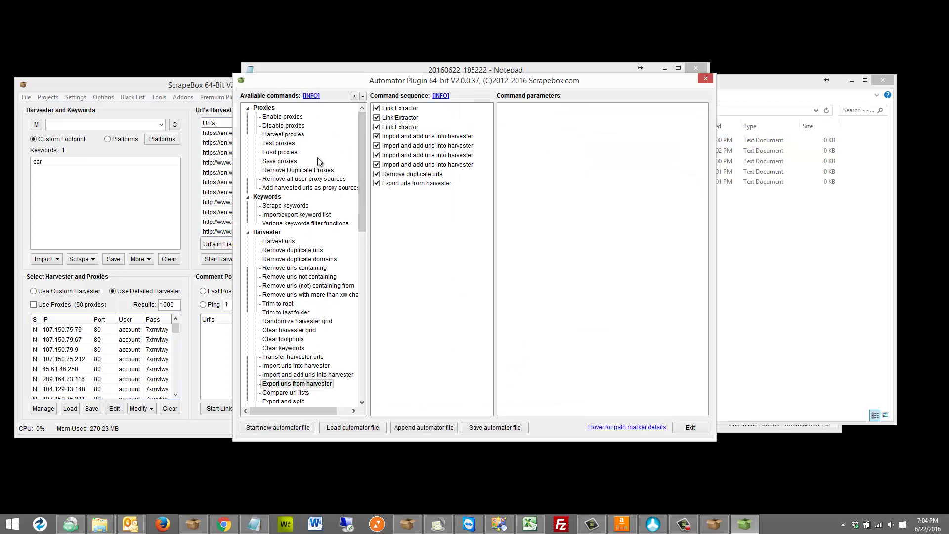
left_click_drag(363, 168, 364, 284)
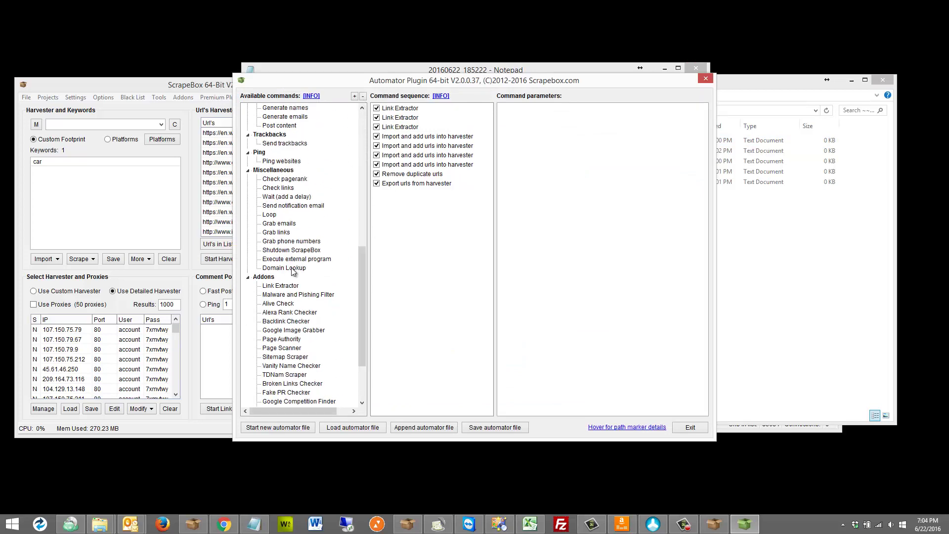
left_click_drag(296, 259, 464, 195)
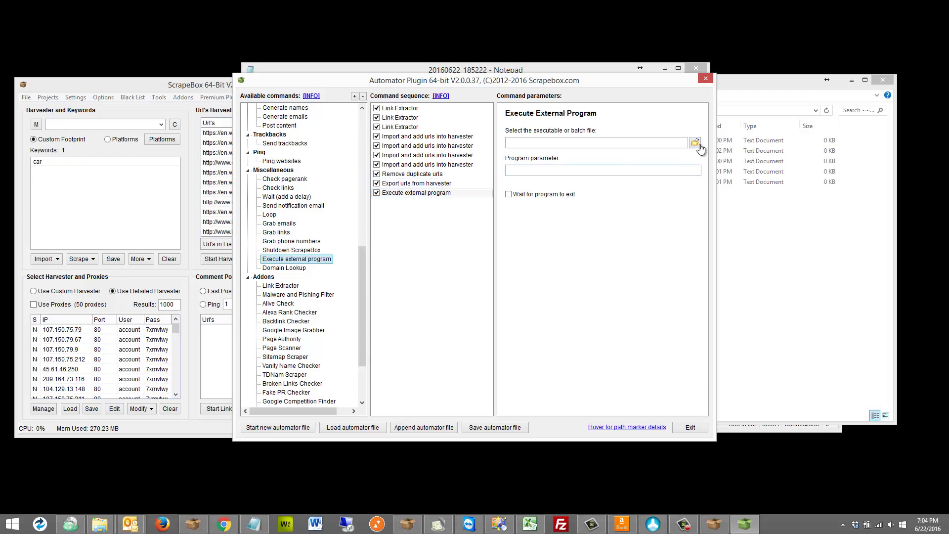
Switch to File Explorer and create a folder named original in the ~~~Testing folder
left_click(740, 208)
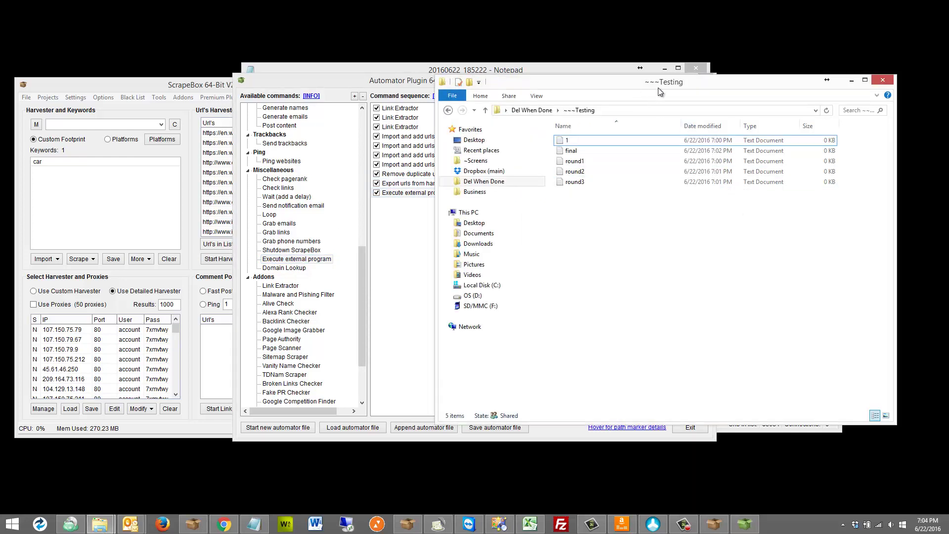
left_click_drag(657, 87, 684, 89)
key("ctrl+shift+n")
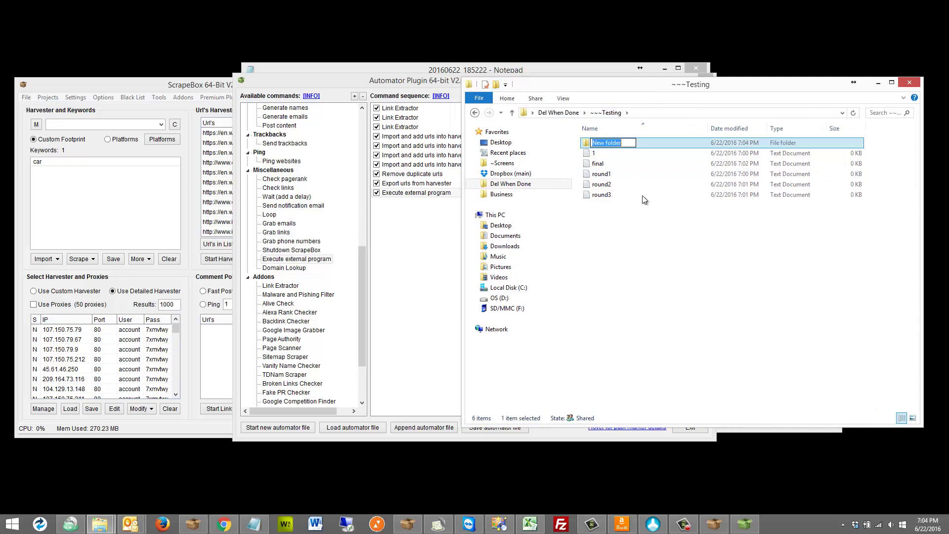
type("ori")
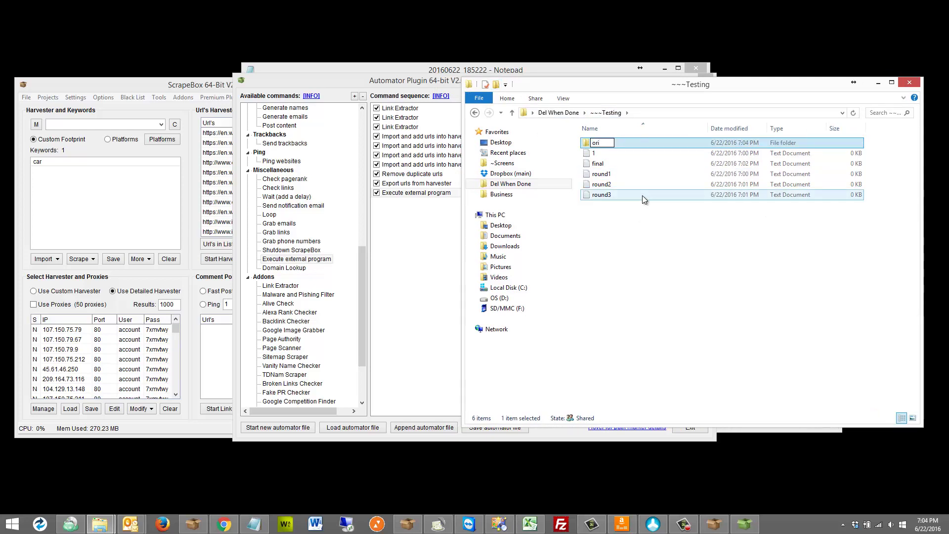
type("ginal")
key("Return")
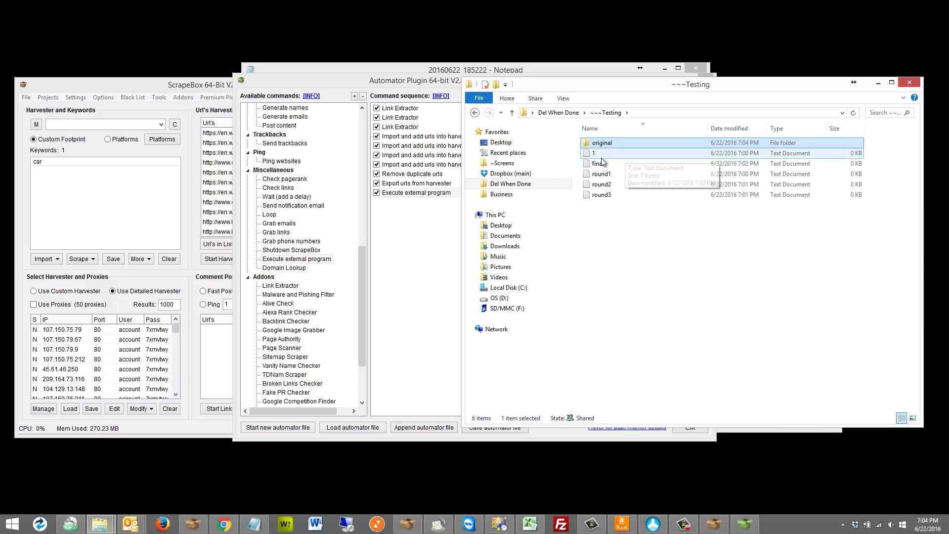
Return to the Automator Plugin and add a Loop command to the end of the sequence
left_click(419, 211)
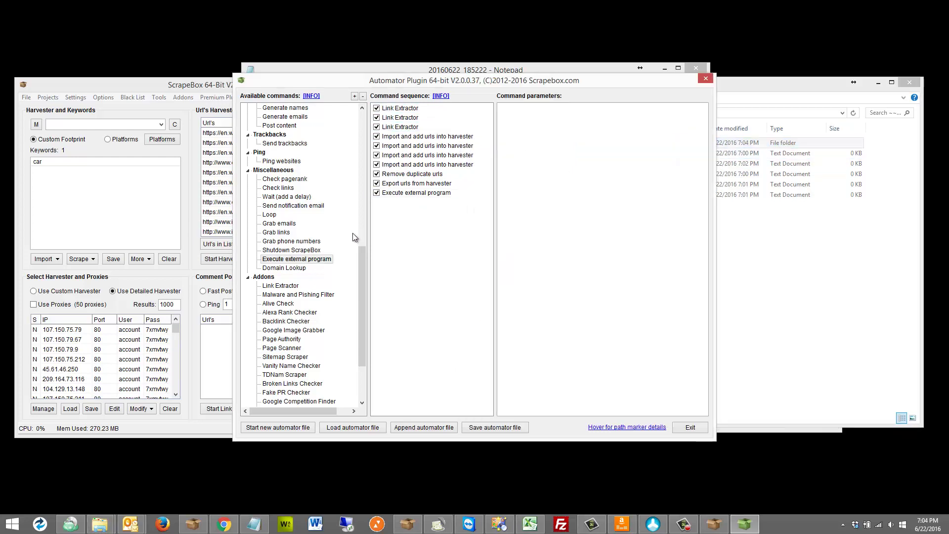
left_click_drag(269, 214, 403, 199)
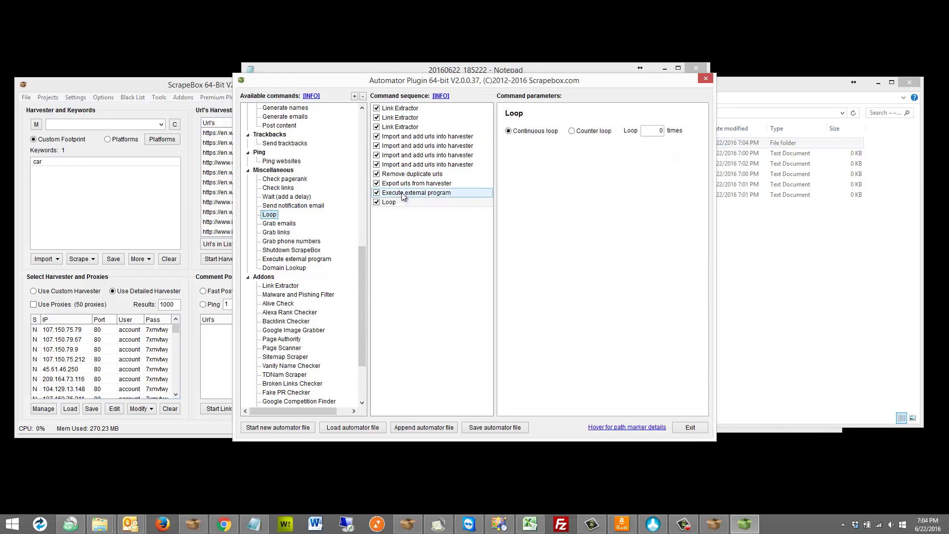
key("alt+Tab")
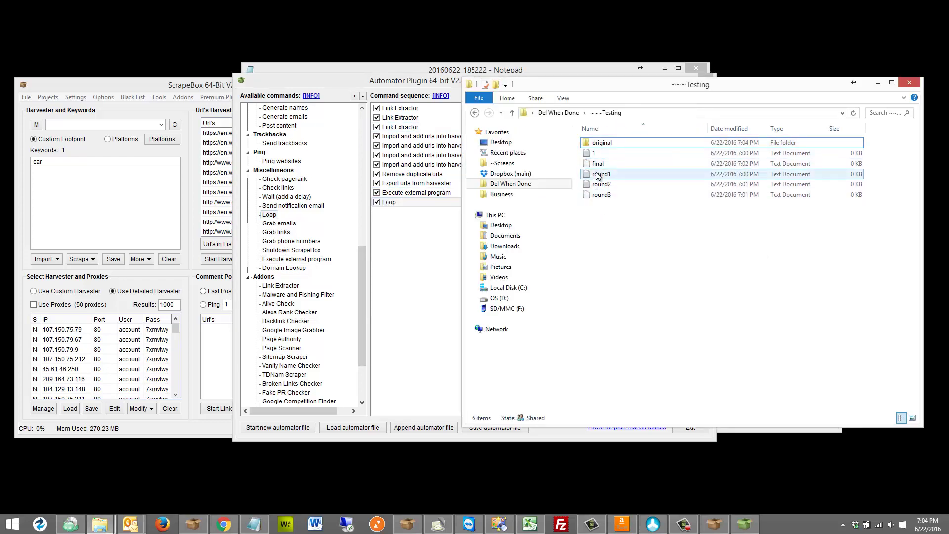
Add a second "Execute external program" command to the sequence, placed directly before the Loop command
left_click(409, 221)
left_click(406, 193)
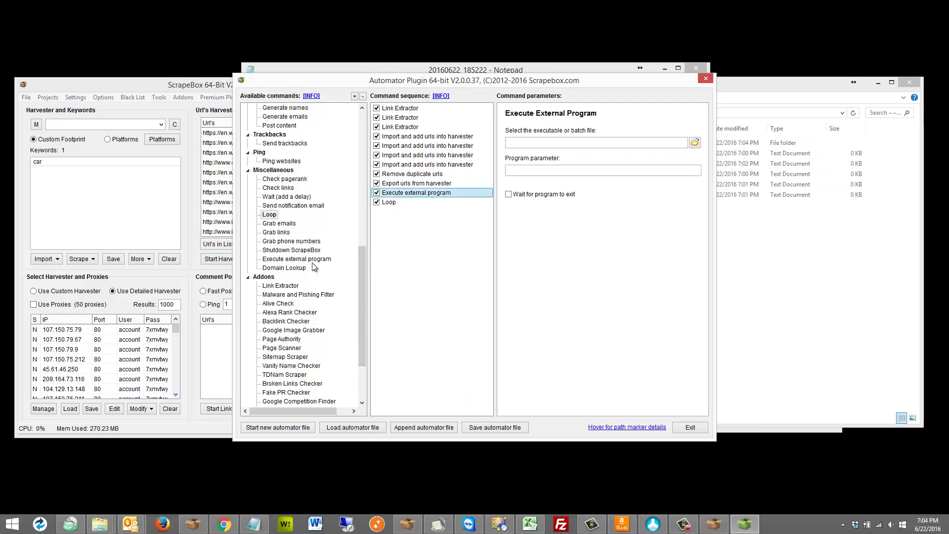
left_click_drag(311, 259, 434, 212)
left_click(419, 193)
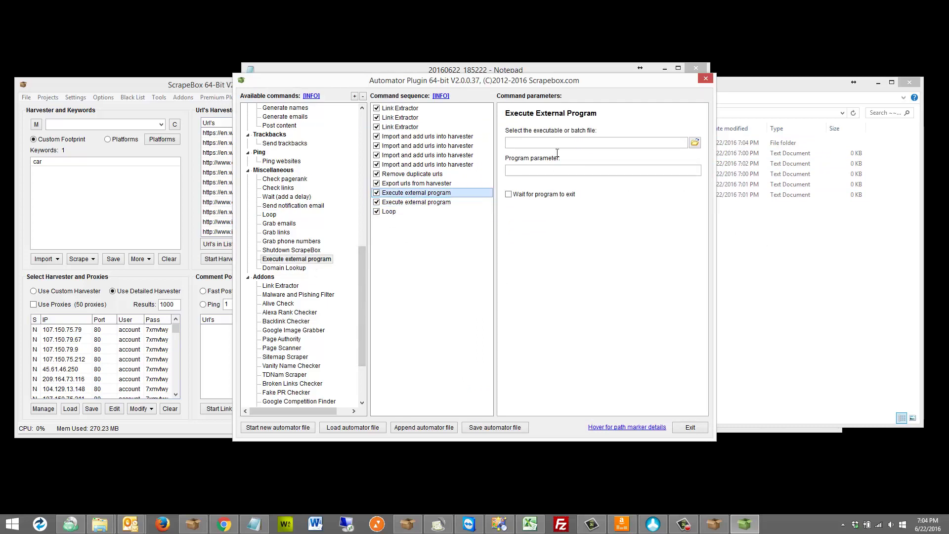
Switch to File Explorer and create a folder named "final folder" in the ~~~Testing folder
left_click(740, 102)
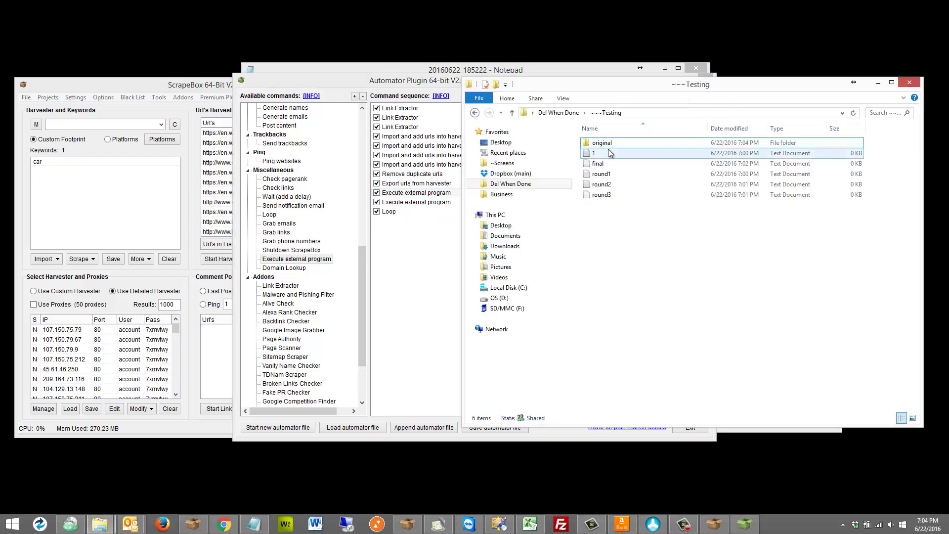
left_click(419, 202)
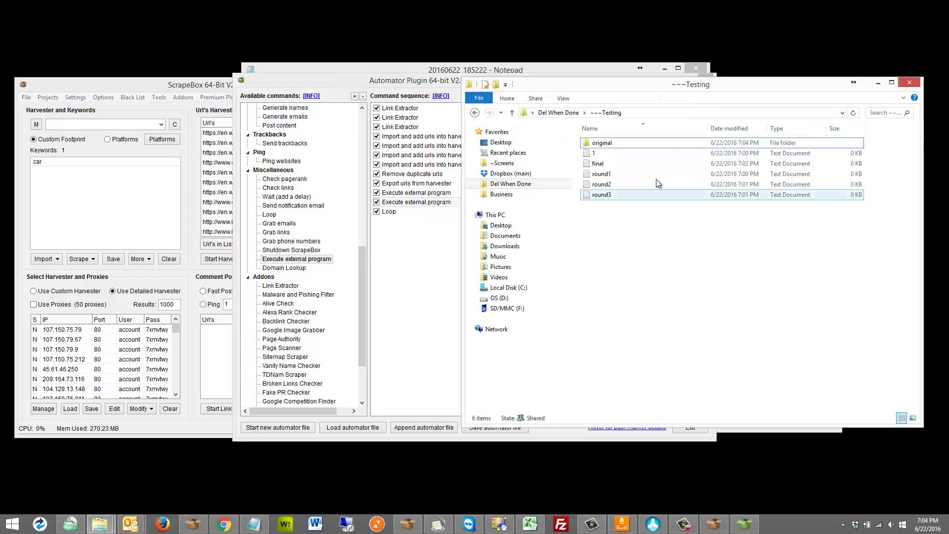
left_click(496, 85)
type("final folder")
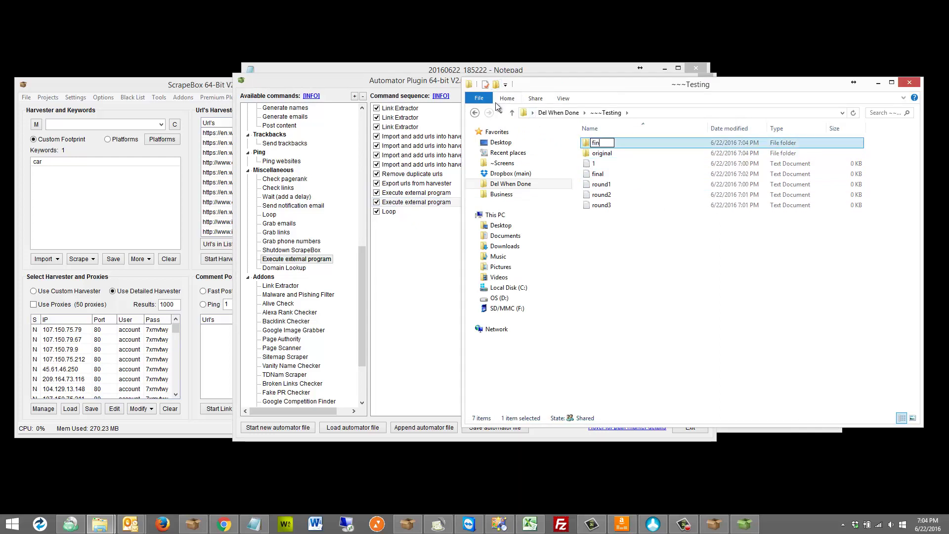
key("Return")
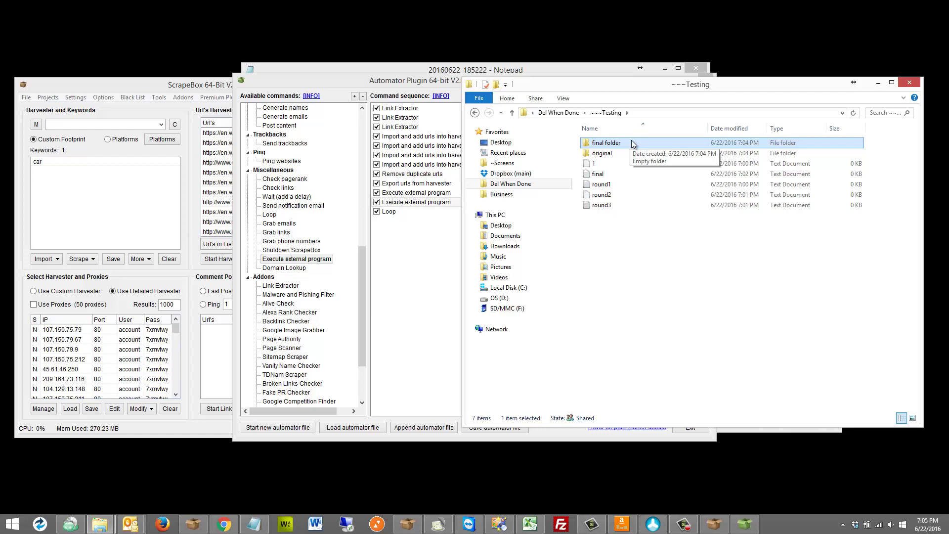
left_click(623, 153)
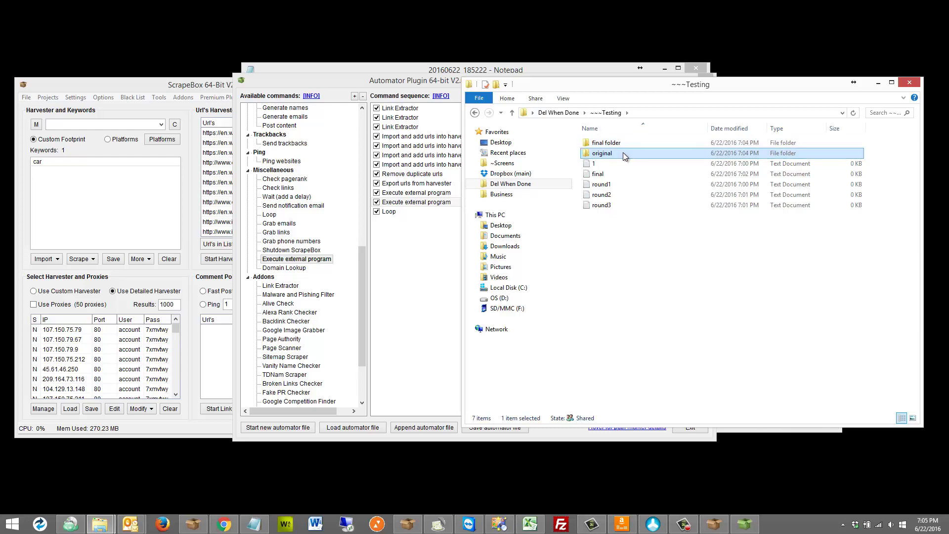
left_click(612, 174)
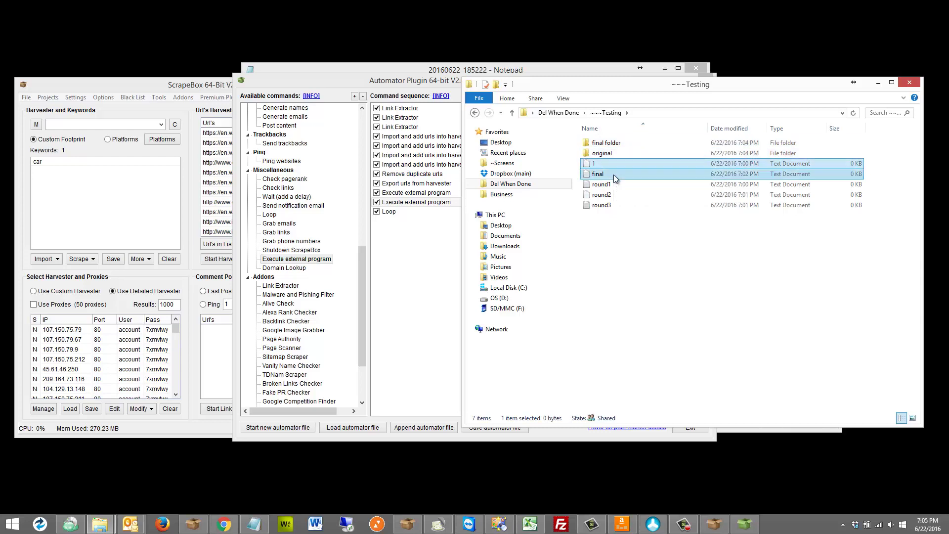
left_click(617, 143)
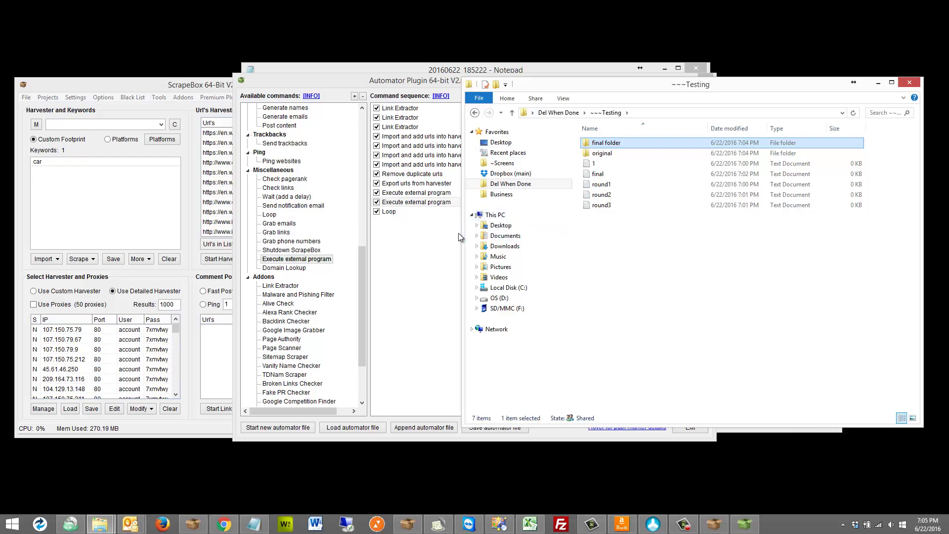
left_click(588, 153)
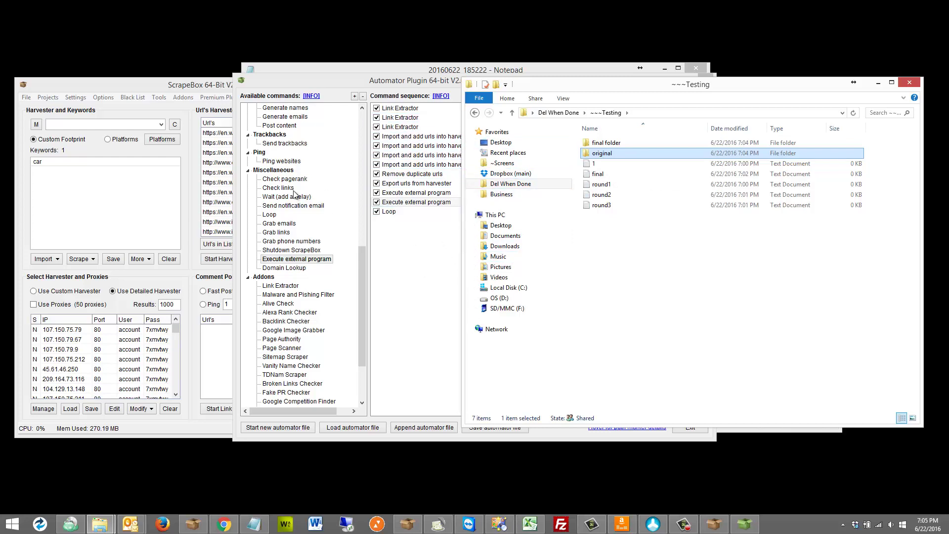
Switch to the Link Extractor and set its settings to abort when less than 3 connections are active
left_click(193, 199)
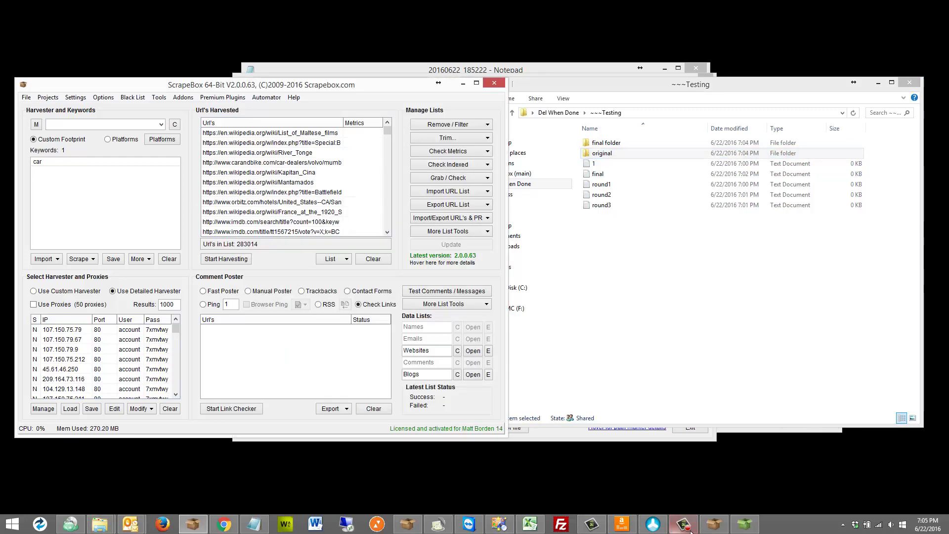
left_click(714, 524)
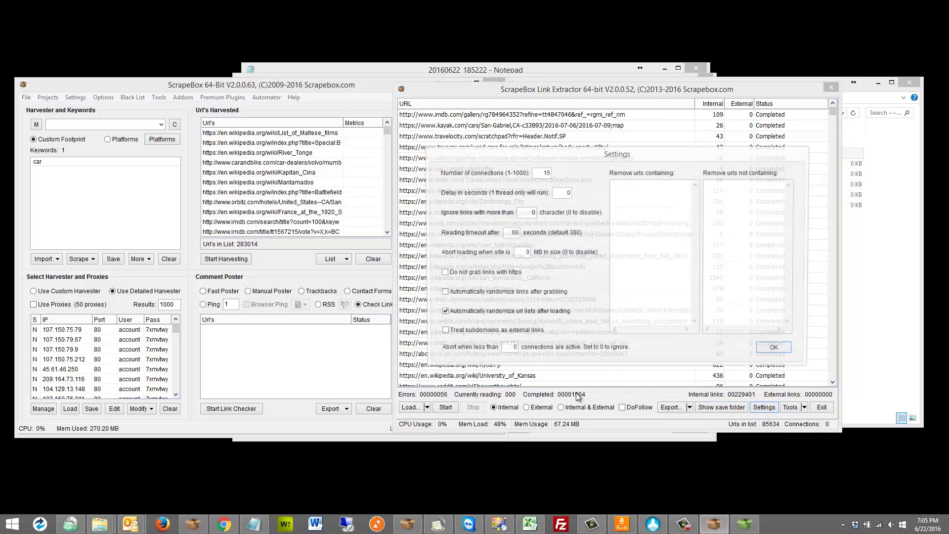
left_click(765, 407)
left_click(512, 348)
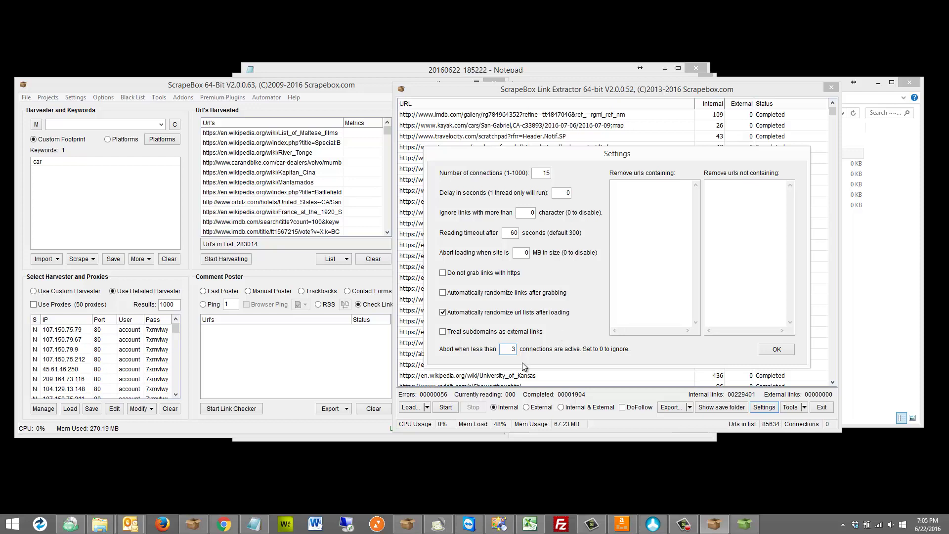
double_click(507, 350)
left_click(743, 517)
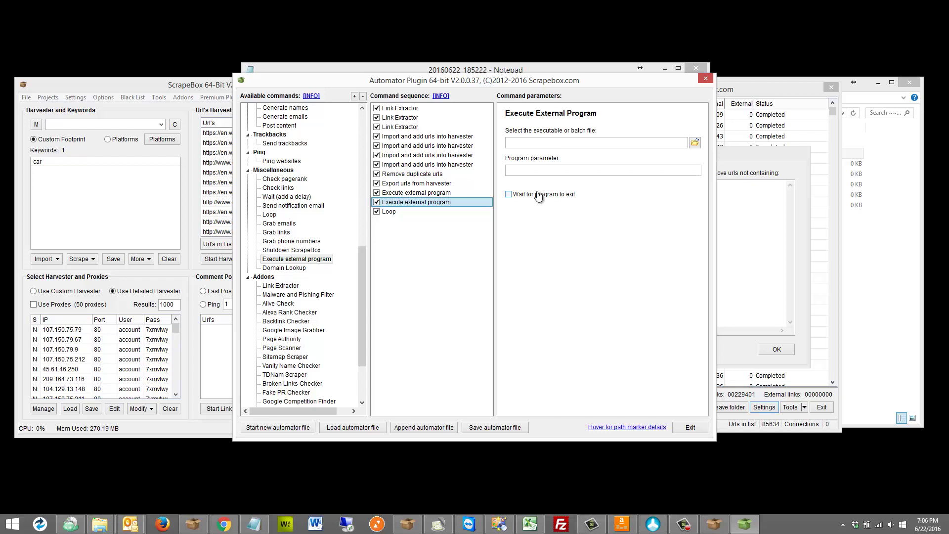
Switch to the main ScrapeBox window and set the default export file format to Unicode
left_click(184, 112)
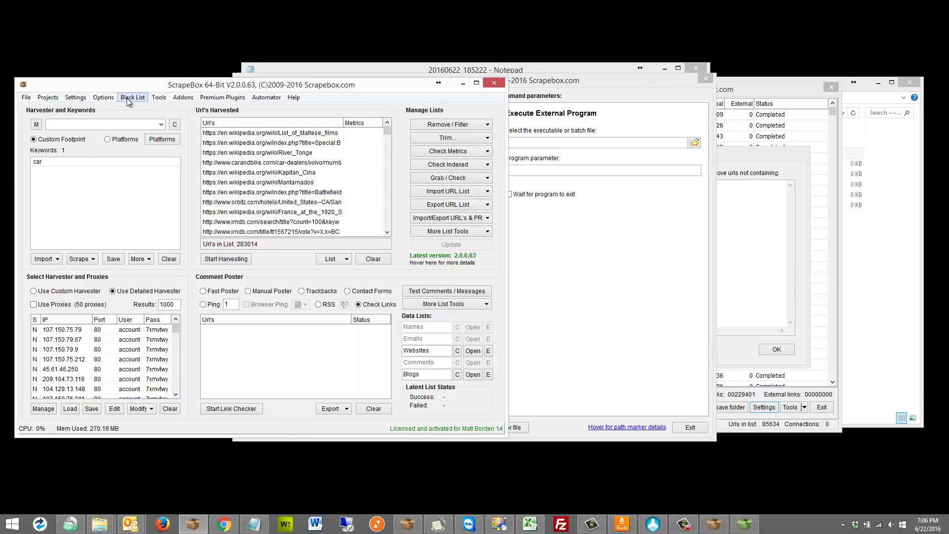
left_click(114, 97)
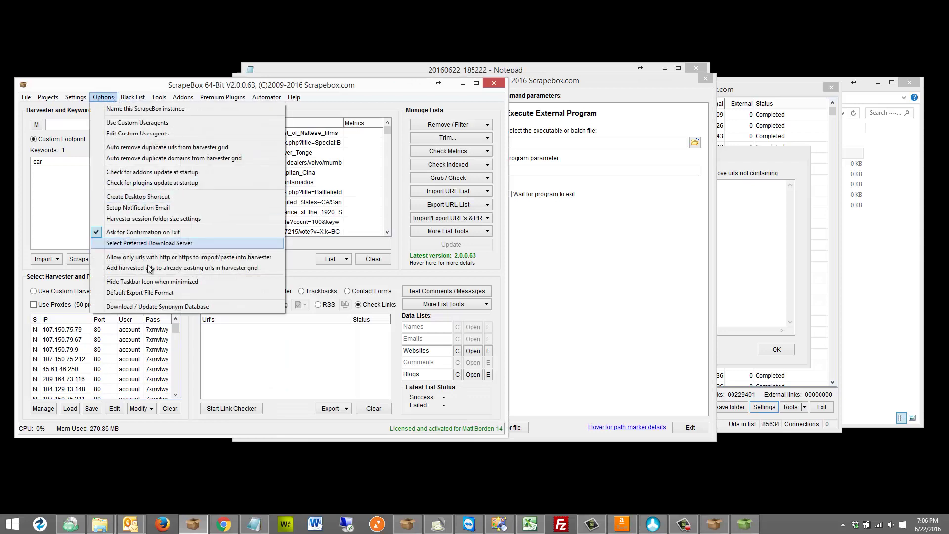
left_click(140, 292)
left_click(241, 274)
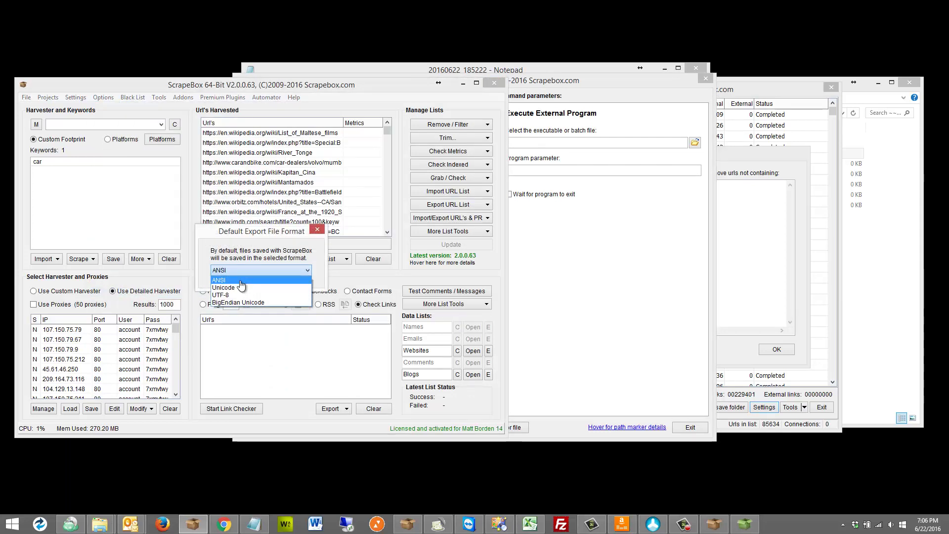
left_click(262, 284)
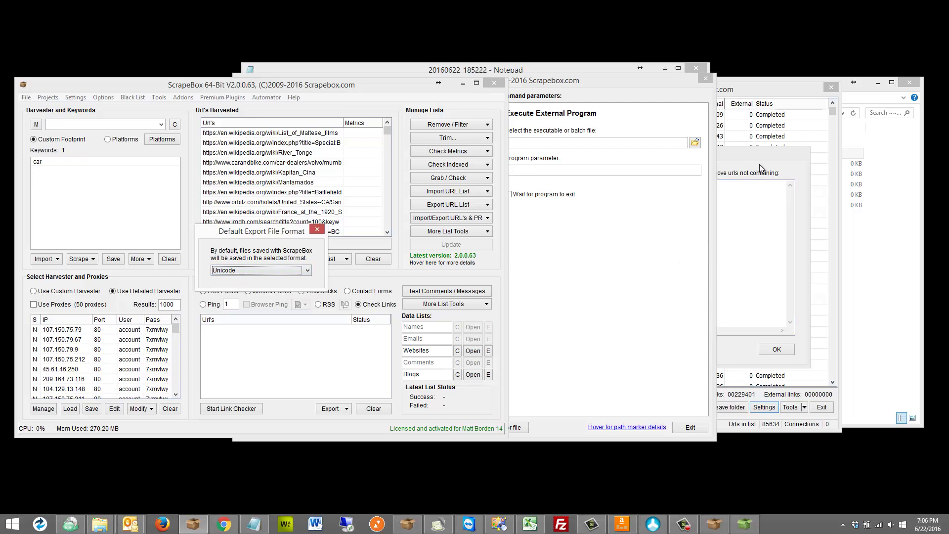
Set the default export file format back to ANSI and close its dialog
left_click(111, 97)
left_click(241, 271)
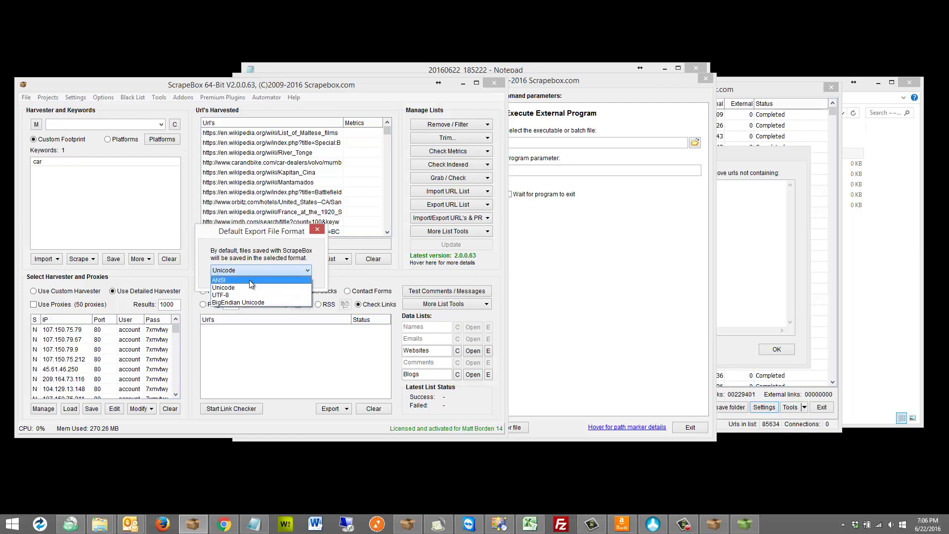
left_click(250, 281)
left_click(317, 229)
Return to the Automator Plugin and enable saving as a URL encoded ANSI file for the "Export urls from harvester" command
left_click(556, 242)
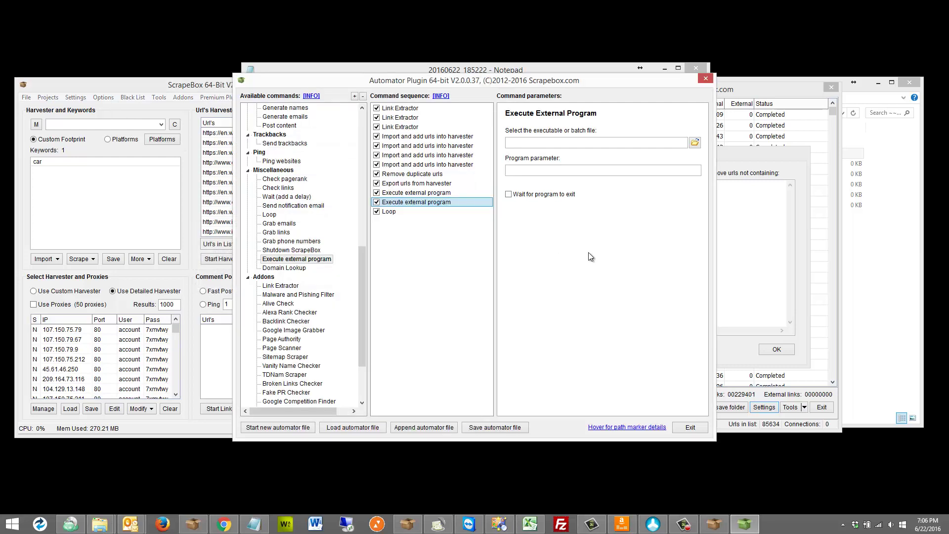
left_click(425, 185)
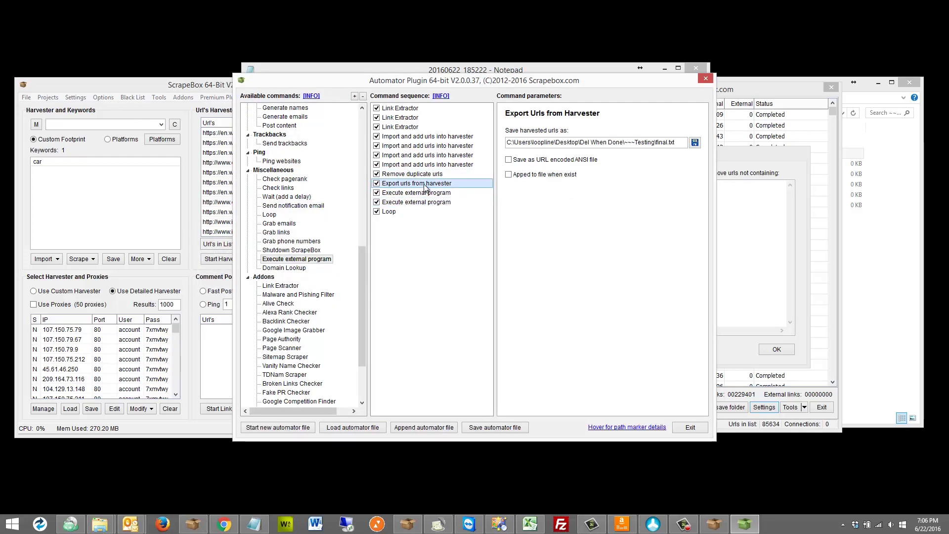
left_click(593, 161)
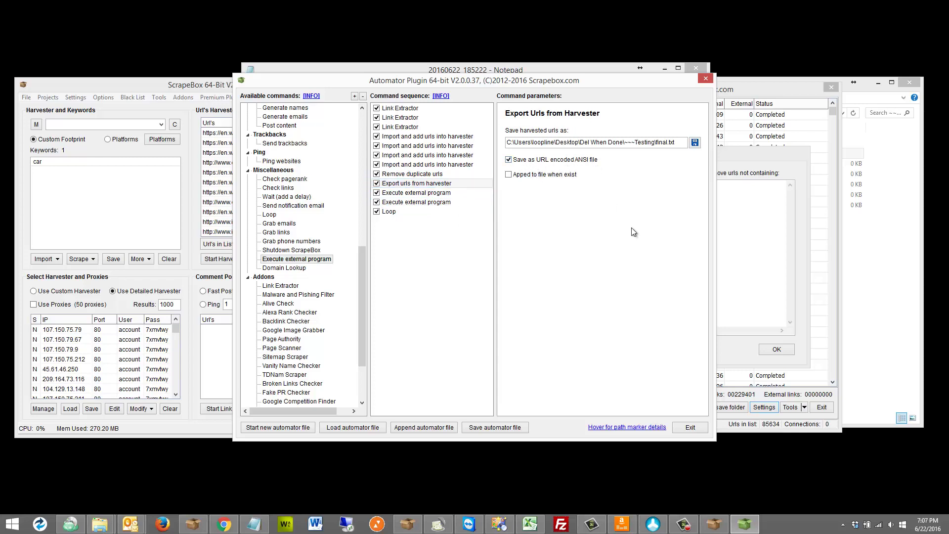